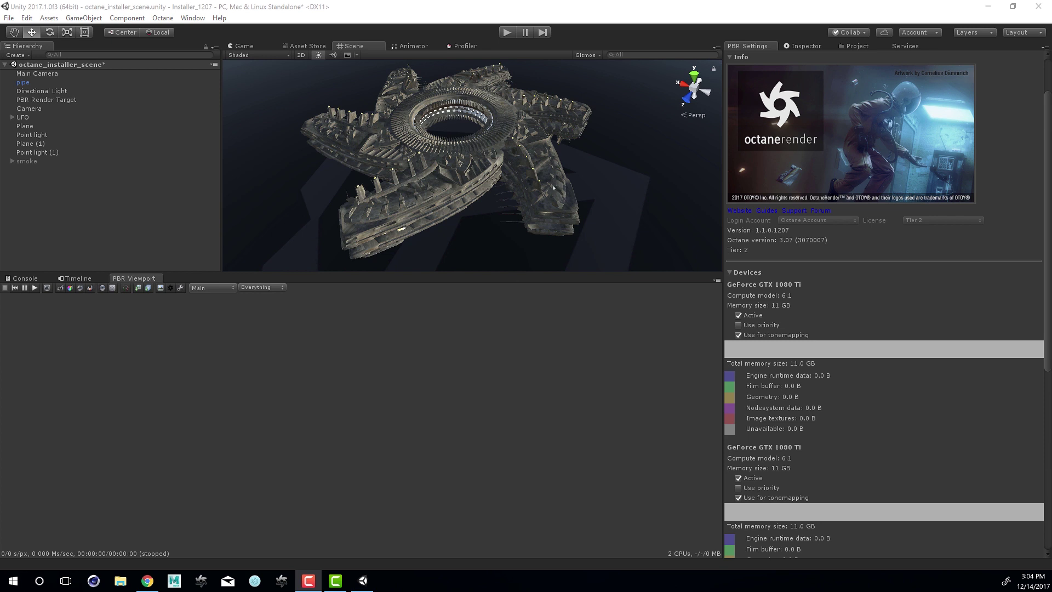
pyautogui.keyDown('alt'); pyautogui.moveTo(558, 185); pyautogui.dragTo(528, 211); pyautogui.keyUp('alt')
pyautogui.keyDown('alt'); pyautogui.moveTo(528, 211); pyautogui.dragTo(482, 192, button='right'); pyautogui.keyUp('alt')
pyautogui.keyDown('alt'); pyautogui.moveTo(483, 192); pyautogui.dragTo(543, 198); pyautogui.keyUp('alt')
pyautogui.keyDown('alt'); pyautogui.moveTo(543, 198); pyautogui.dragTo(618, 216, button='right'); pyautogui.keyUp('alt')
pyautogui.keyDown('alt'); pyautogui.moveTo(618, 216); pyautogui.dragTo(583, 225); pyautogui.keyUp('alt')
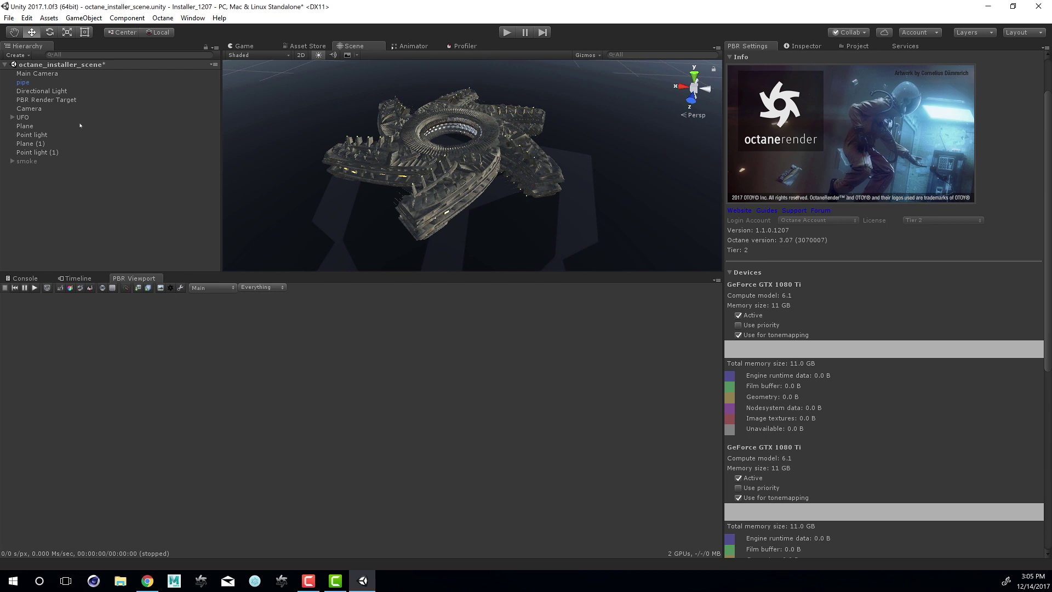
# Start the Octane render from the PBR Render Target object's component
pyautogui.click(58, 99)
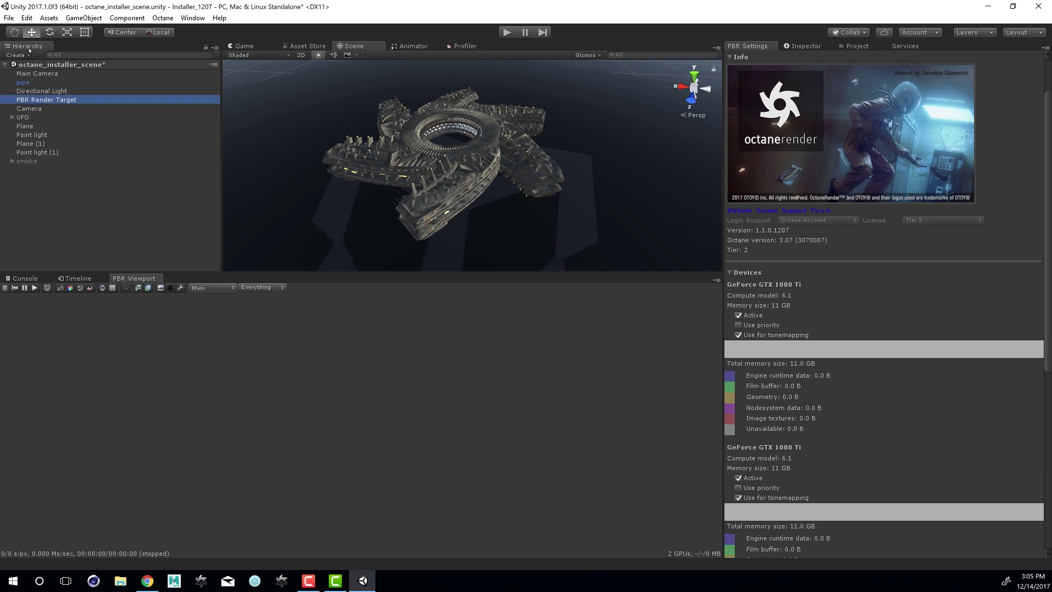
pyautogui.click(807, 46)
pyautogui.click(821, 135)
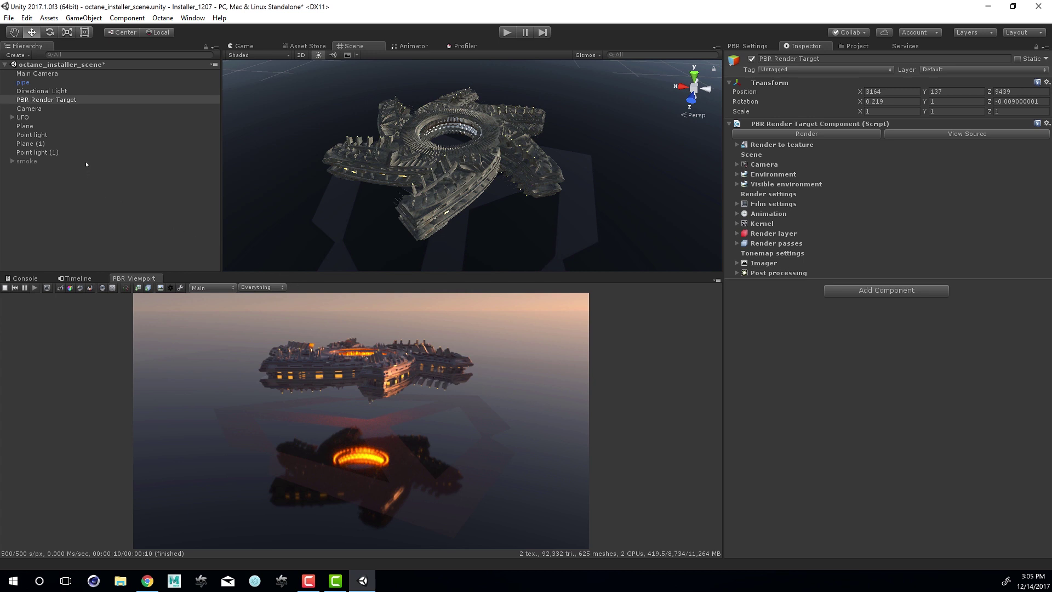
# Check the extents of Point light and Point light (1) in the scene, and deactivate both objects
pyautogui.click(41, 135)
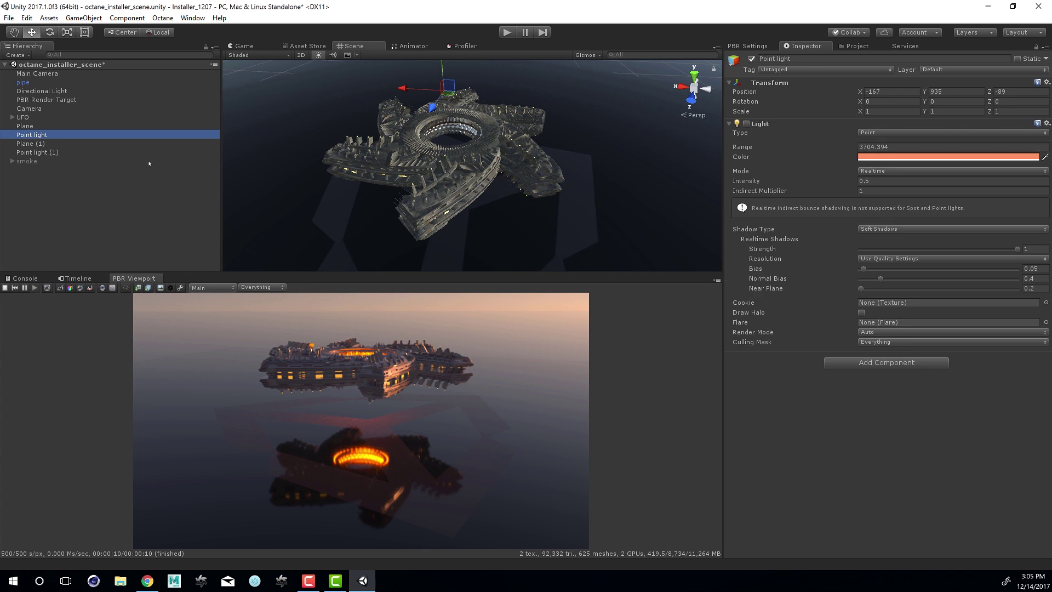
pyautogui.keyDown('alt'); pyautogui.moveTo(490, 186); pyautogui.dragTo(397, 173); pyautogui.keyUp('alt')
pyautogui.keyDown('alt'); pyautogui.moveTo(464, 159); pyautogui.dragTo(367, 162, button='right'); pyautogui.keyUp('alt')
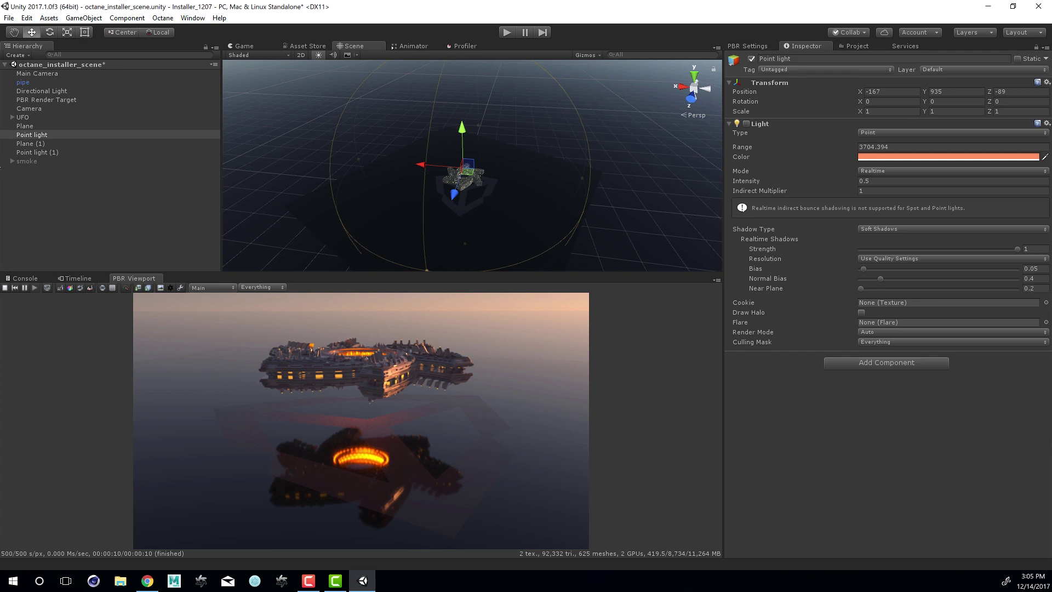
pyautogui.click(70, 154)
pyautogui.keyDown('alt'); pyautogui.moveTo(260, 88); pyautogui.dragTo(45, 197, button='right'); pyautogui.keyUp('alt')
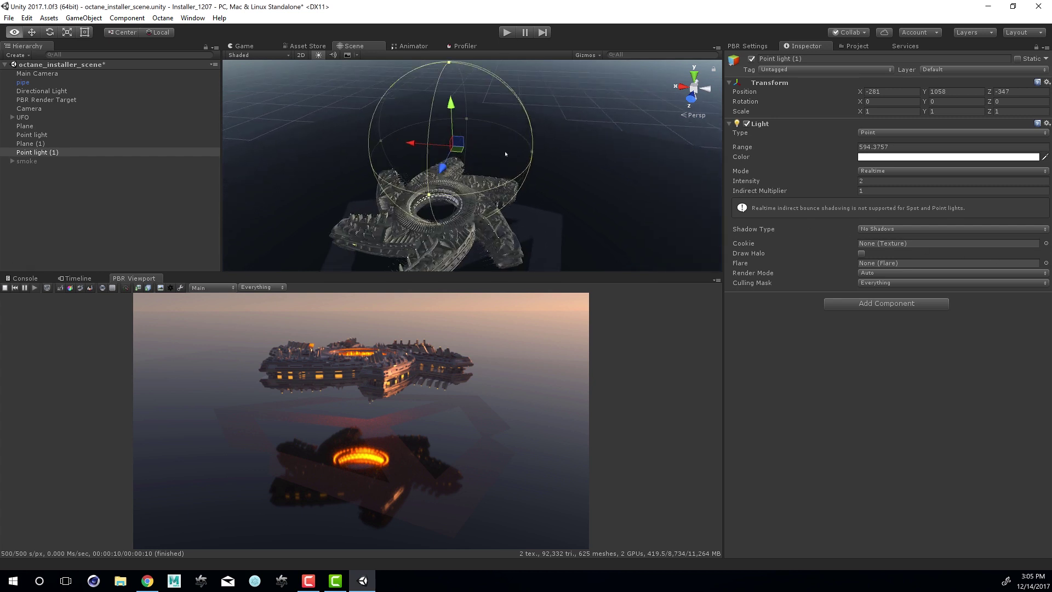
pyautogui.keyDown('alt'); pyautogui.moveTo(504, 155); pyautogui.dragTo(619, 168, button='right'); pyautogui.keyUp('alt')
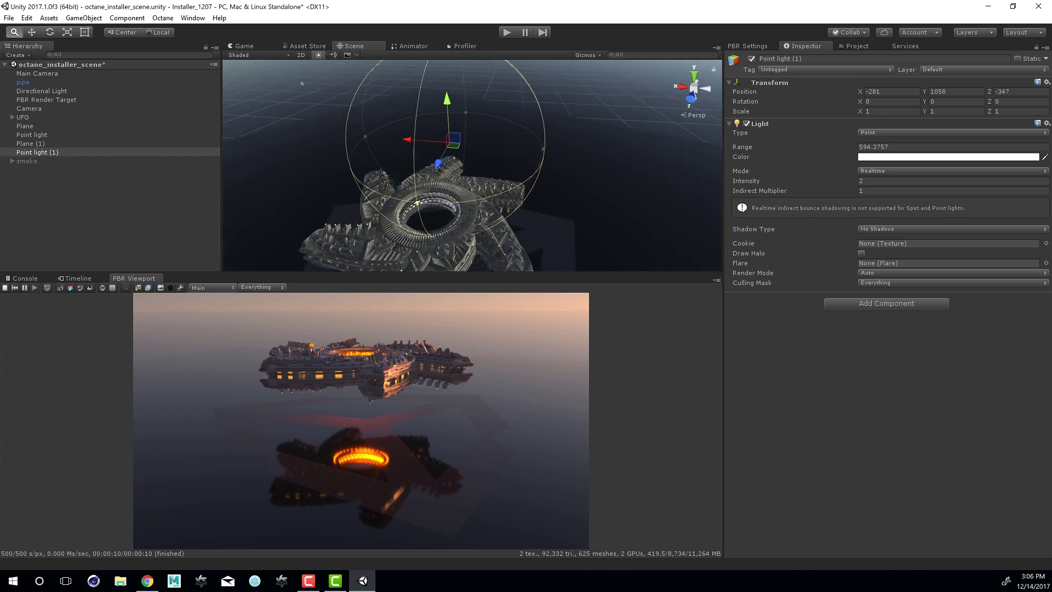
pyautogui.click(55, 135)
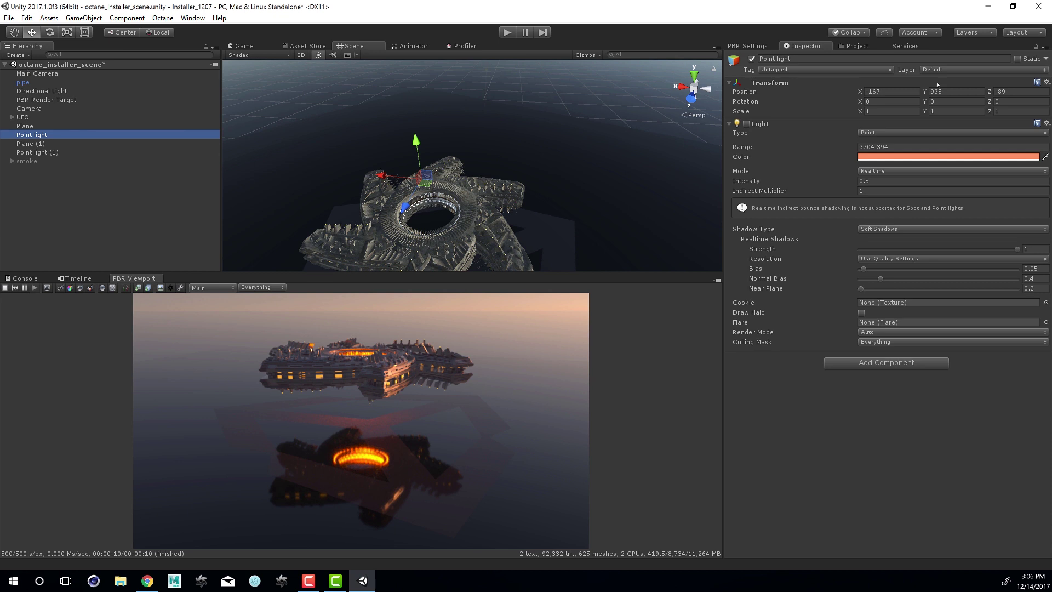
pyautogui.click(751, 59)
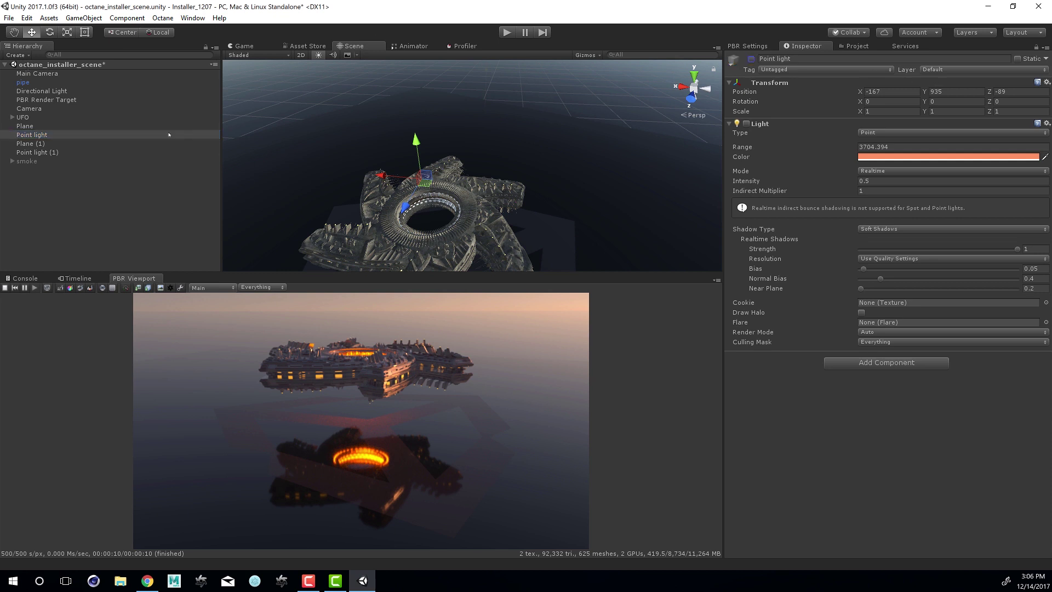
pyautogui.click(85, 152)
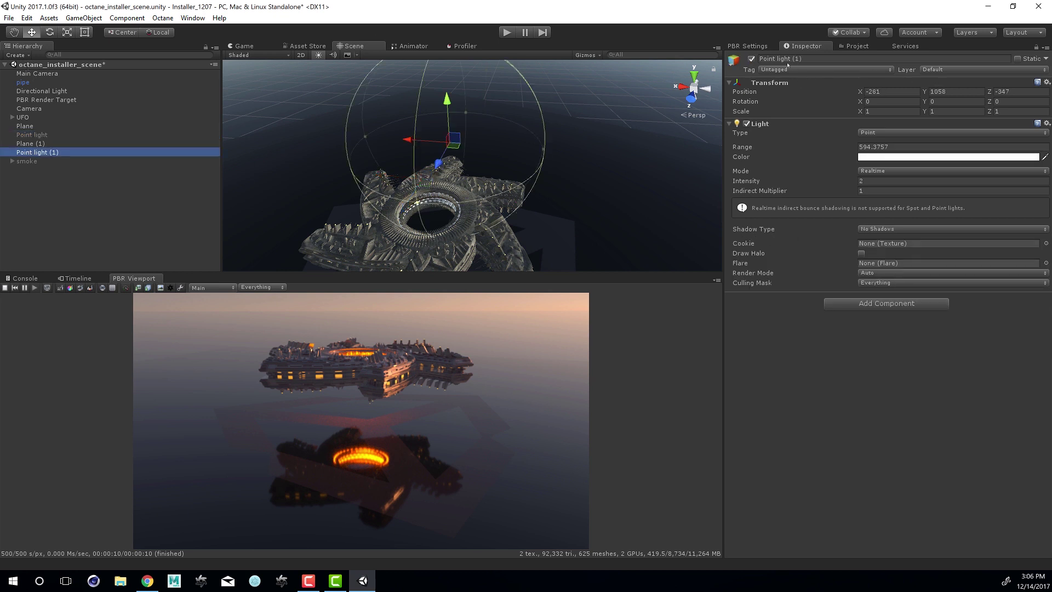
pyautogui.click(752, 58)
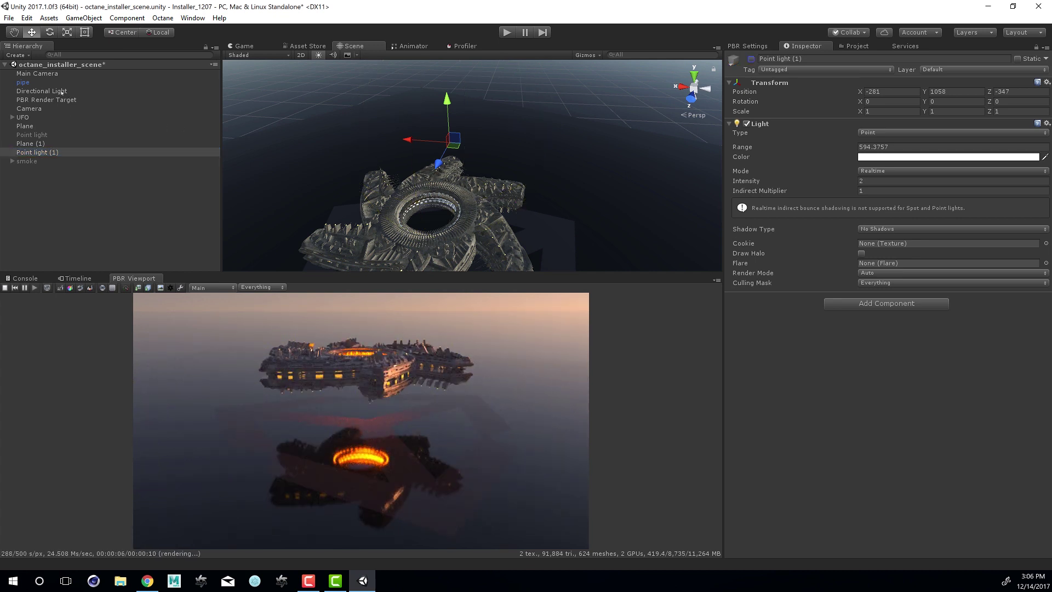
# Rotate the Directional Light steeply downward to about X 38.6, Y 123.6, Z 186.1 for a daylight sky
pyautogui.click(61, 91)
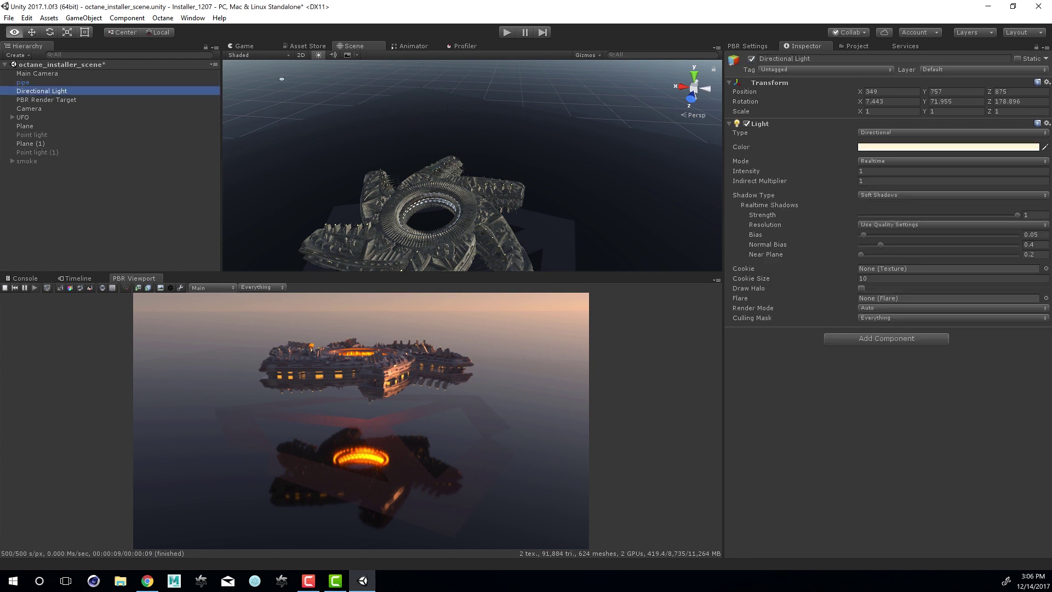
pyautogui.keyDown('alt'); pyautogui.moveTo(547, 157); pyautogui.dragTo(369, 141, button='right'); pyautogui.keyUp('alt')
pyautogui.keyDown('alt'); pyautogui.moveTo(369, 141); pyautogui.dragTo(472, 46, button='middle'); pyautogui.keyUp('alt')
pyautogui.keyDown('alt'); pyautogui.moveTo(367, 161); pyautogui.dragTo(650, 199, button='right'); pyautogui.keyUp('alt')
pyautogui.keyDown('alt'); pyautogui.moveTo(592, 178); pyautogui.dragTo(535, 231, button='middle'); pyautogui.keyUp('alt')
pyautogui.keyDown('alt'); pyautogui.moveTo(515, 206); pyautogui.dragTo(394, 198); pyautogui.keyUp('alt')
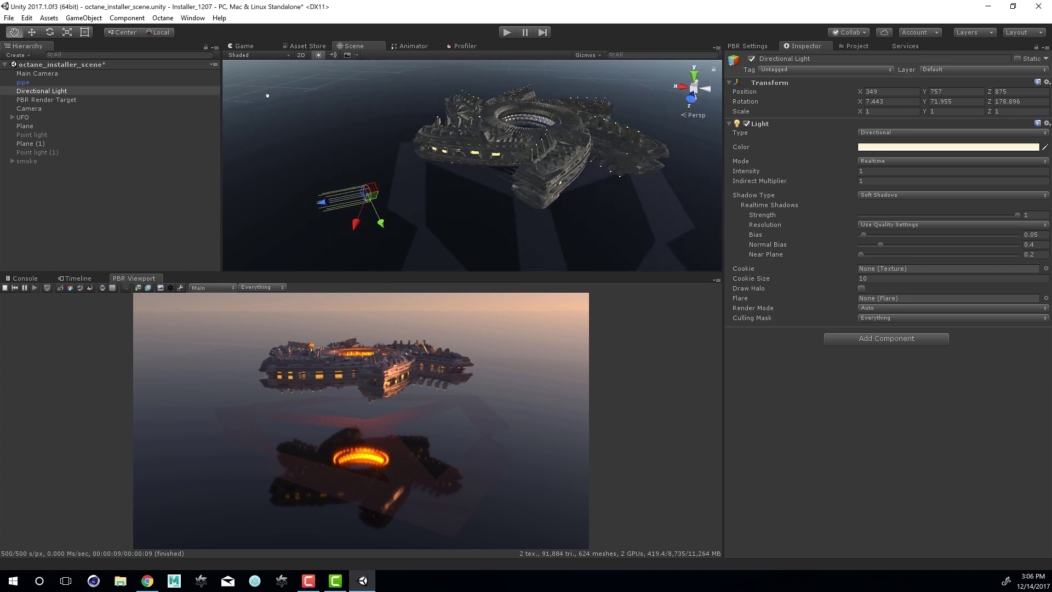
pyautogui.press('e')
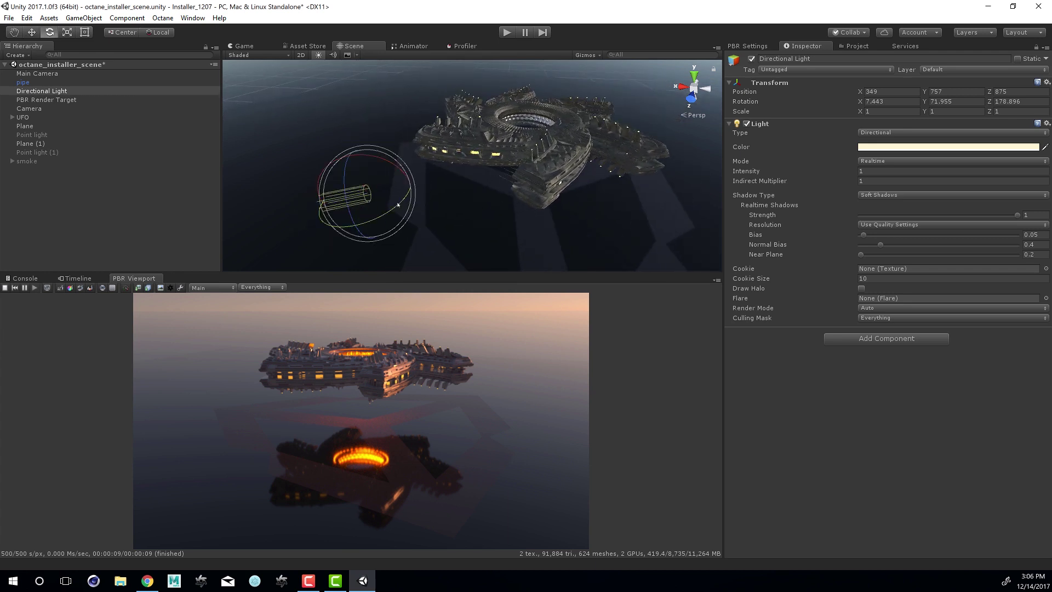
pyautogui.moveTo(392, 164); pyautogui.dragTo(382, 193)
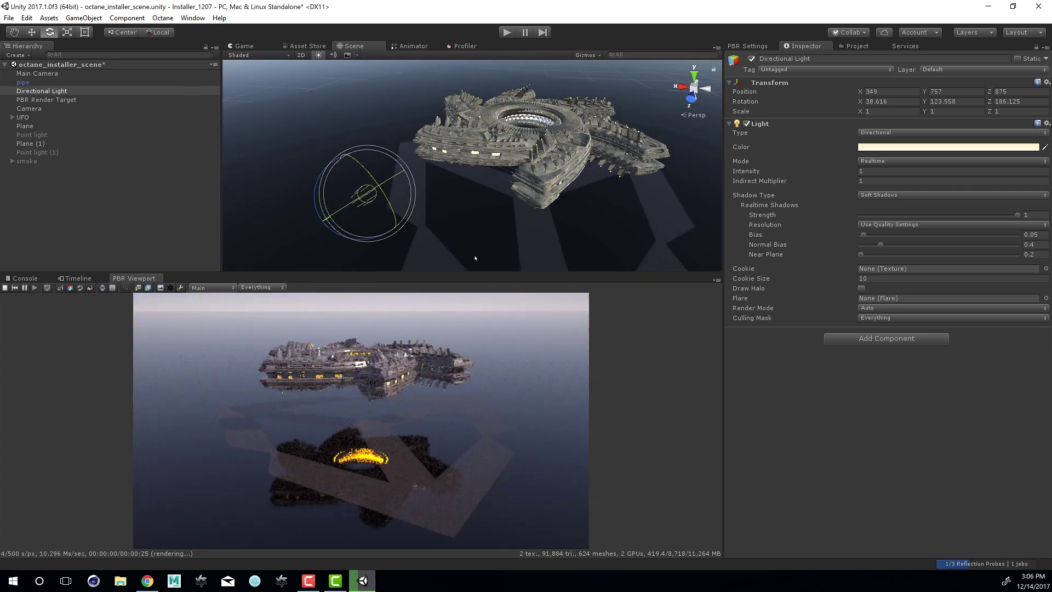
# Rotate the Directional Light near the horizon, to about X -1.48, Y 119.6, Z 184.8, for a dusk sky
pyautogui.keyDown('alt'); pyautogui.moveTo(474, 256); pyautogui.dragTo(386, 189); pyautogui.keyUp('alt')
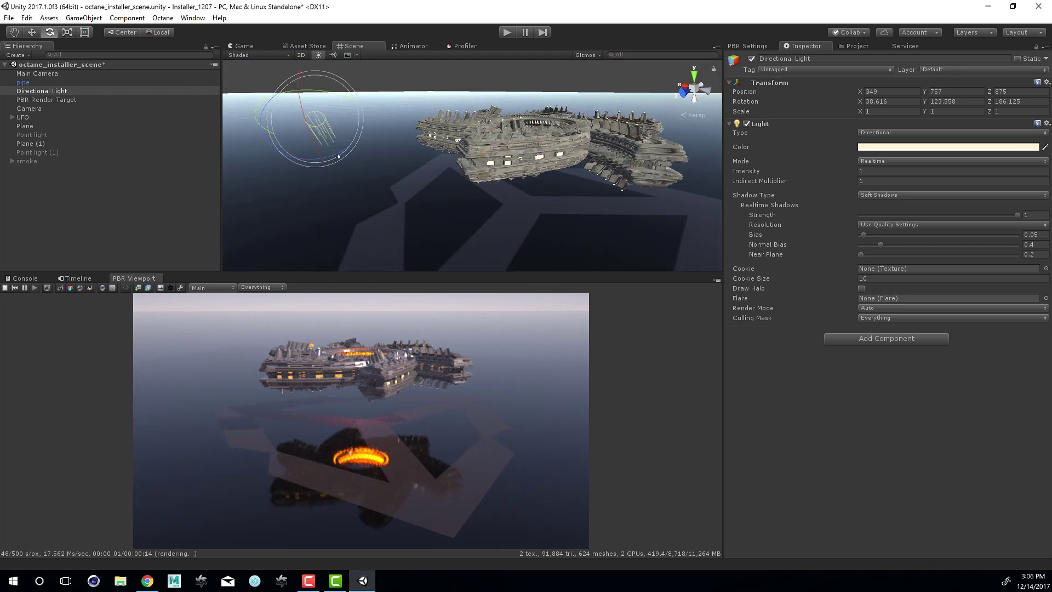
pyautogui.keyDown('alt'); pyautogui.moveTo(473, 164); pyautogui.dragTo(570, 192); pyautogui.keyUp('alt')
pyautogui.doubleClick(67, 92)
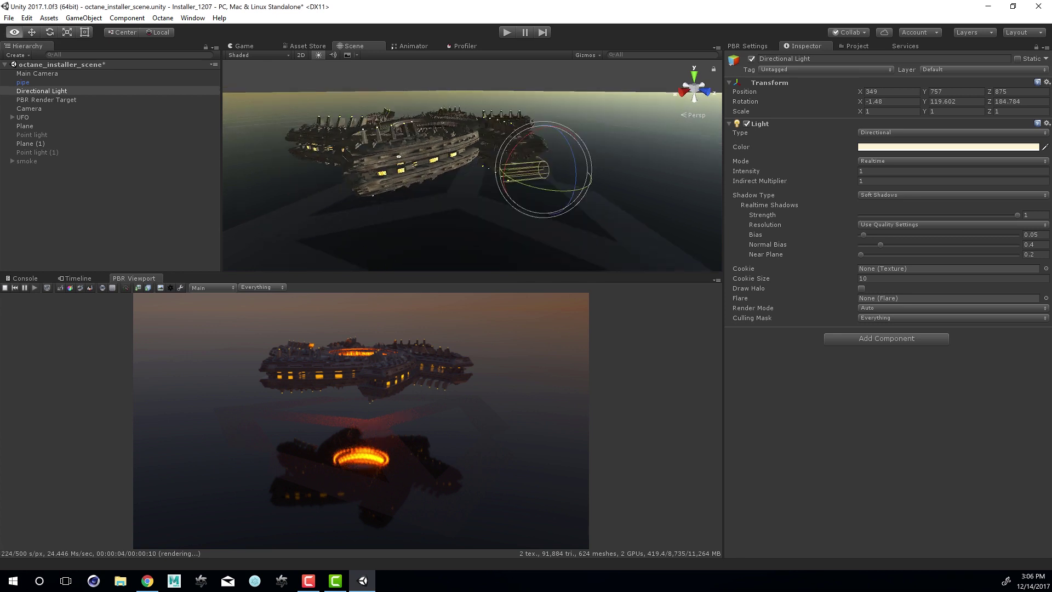
# Set the PBR Render Target's camera selection to Editor and orbit the scene until the render faces the sun
pyautogui.click(51, 102)
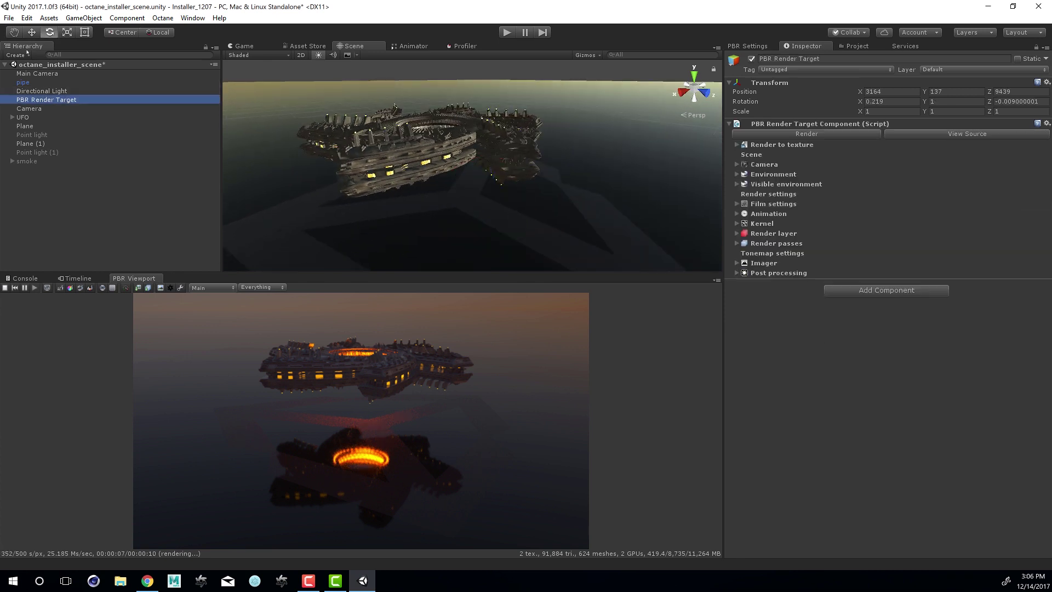
pyautogui.click(732, 164)
pyautogui.click(737, 165)
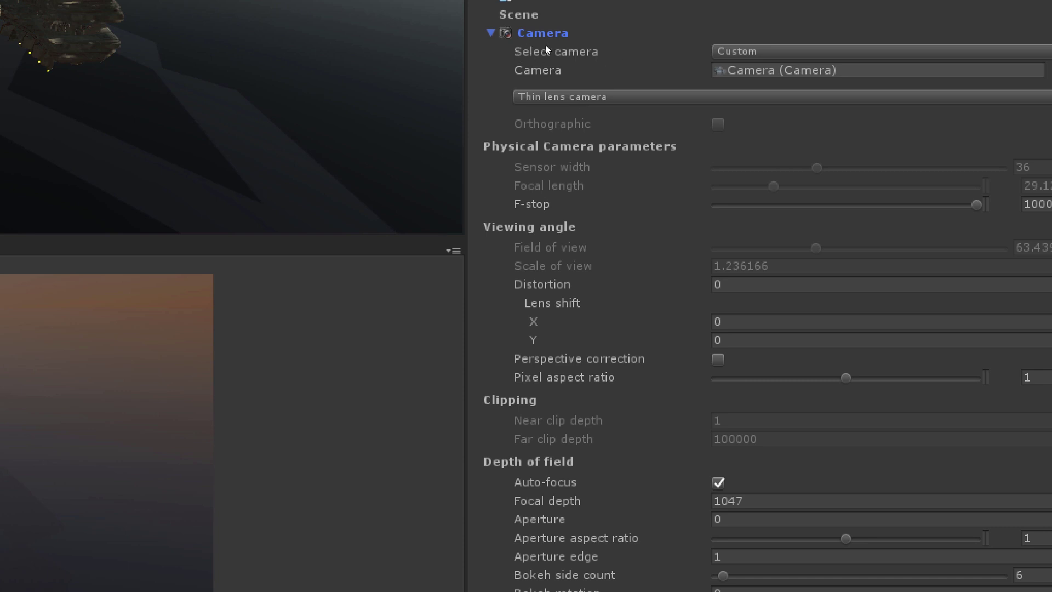
pyautogui.click(797, 51)
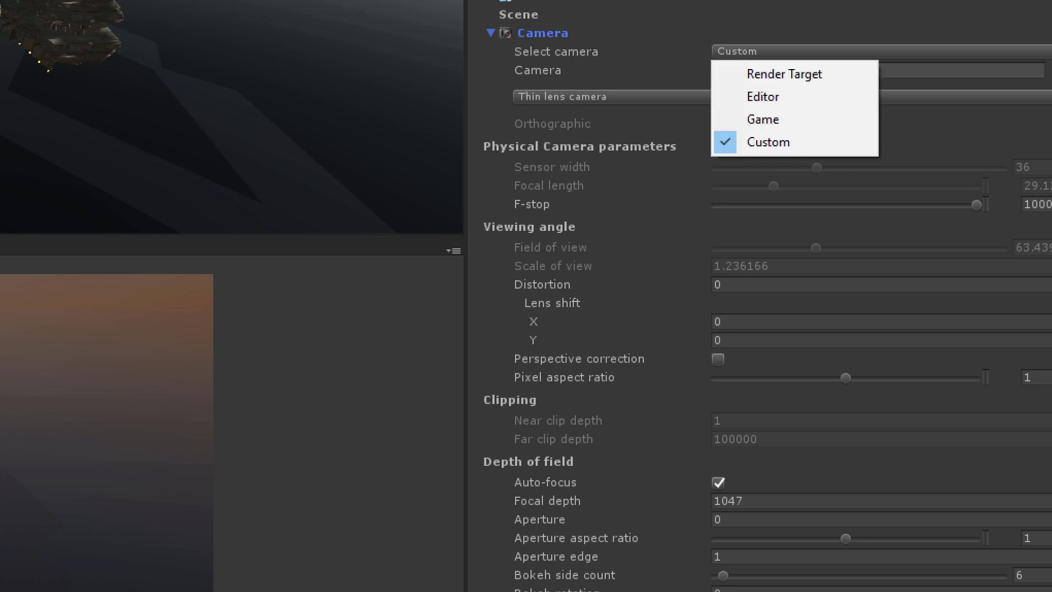
pyautogui.click(776, 97)
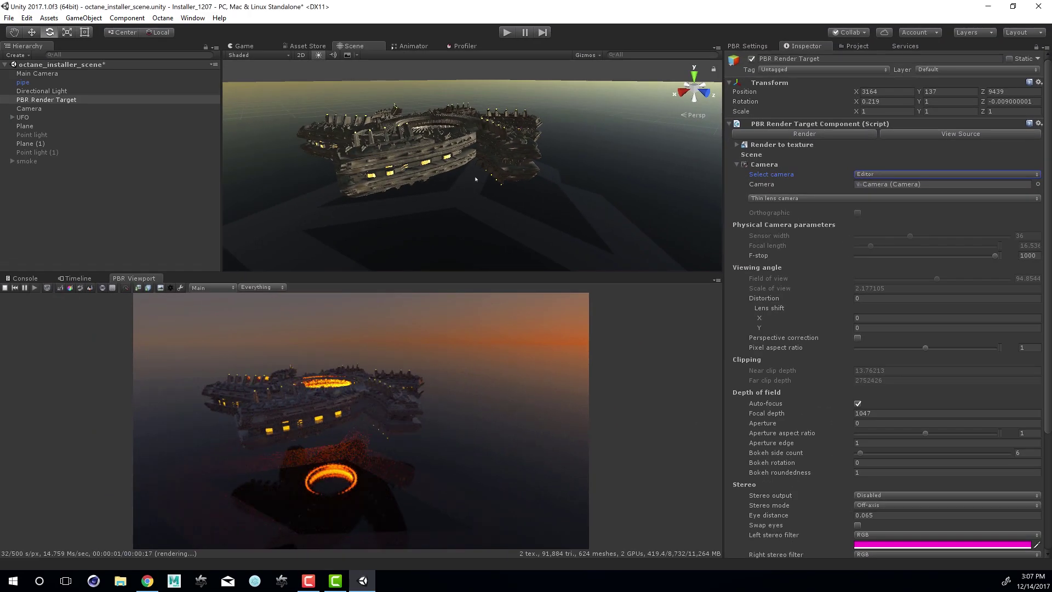
pyautogui.keyDown('alt'); pyautogui.moveTo(475, 178); pyautogui.dragTo(449, 272); pyautogui.keyUp('alt')
pyautogui.keyDown('alt'); pyautogui.moveTo(433, 160); pyautogui.dragTo(590, 186); pyautogui.keyUp('alt')
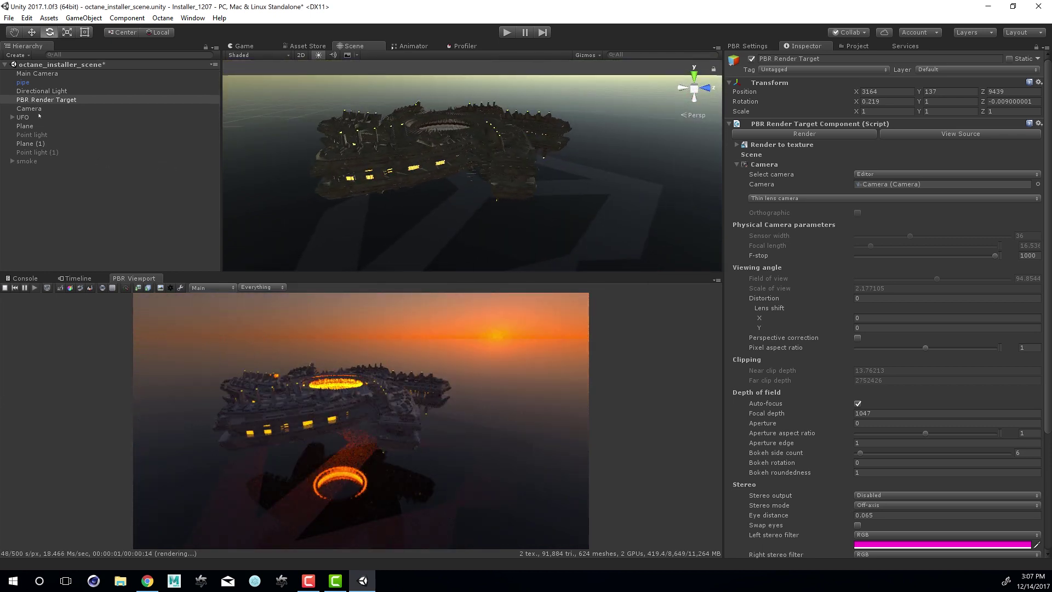
# Move the Directional Light to about X 15, Y 747, Z 287 and rotate it below the horizon to about X -38.2, Y 93.4, Z 186.4
pyautogui.click(53, 91)
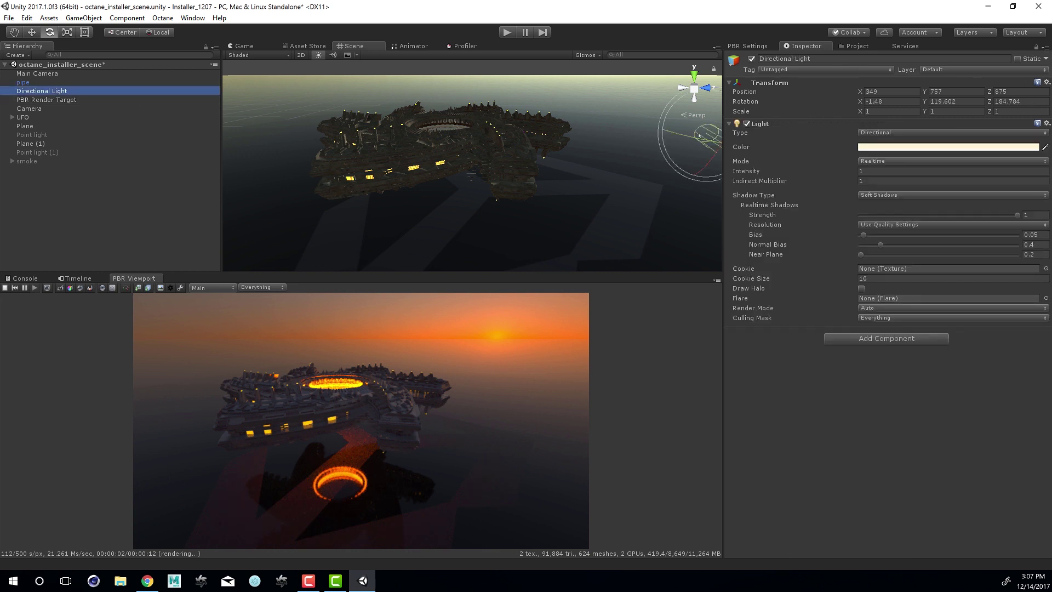
pyautogui.press('w')
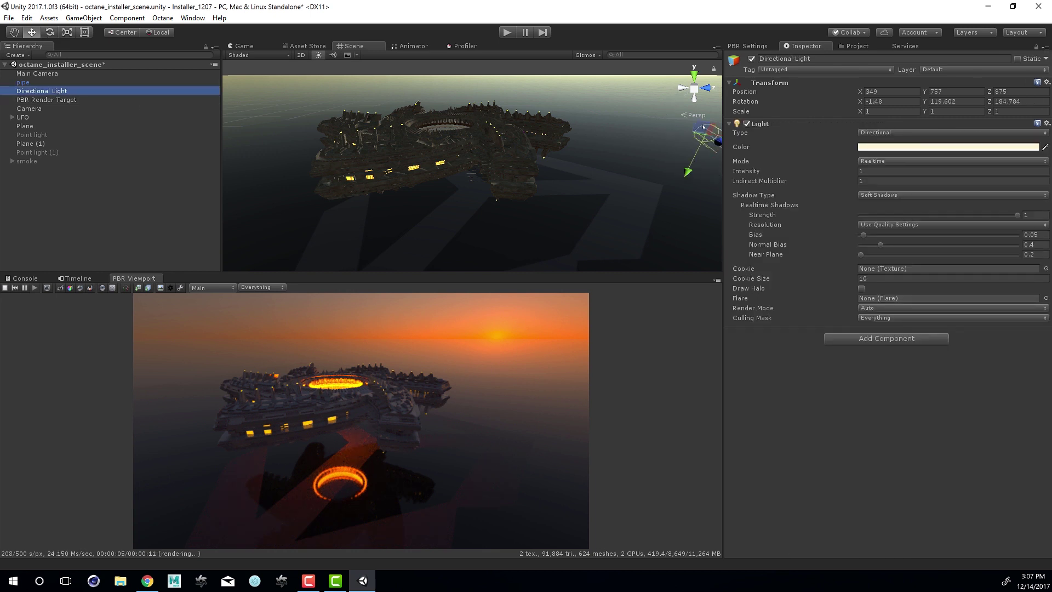
pyautogui.moveTo(703, 126); pyautogui.dragTo(541, 42)
pyautogui.press('e')
pyautogui.keyDown('alt'); pyautogui.moveTo(585, 160); pyautogui.dragTo(462, 161); pyautogui.keyUp('alt')
pyautogui.keyDown('alt'); pyautogui.moveTo(505, 180); pyautogui.dragTo(522, 184, button='middle'); pyautogui.keyUp('alt')
pyautogui.keyDown('alt'); pyautogui.moveTo(522, 185); pyautogui.dragTo(552, 188, button='right'); pyautogui.keyUp('alt')
pyautogui.keyDown('alt'); pyautogui.moveTo(514, 177); pyautogui.dragTo(508, 207); pyautogui.keyUp('alt')
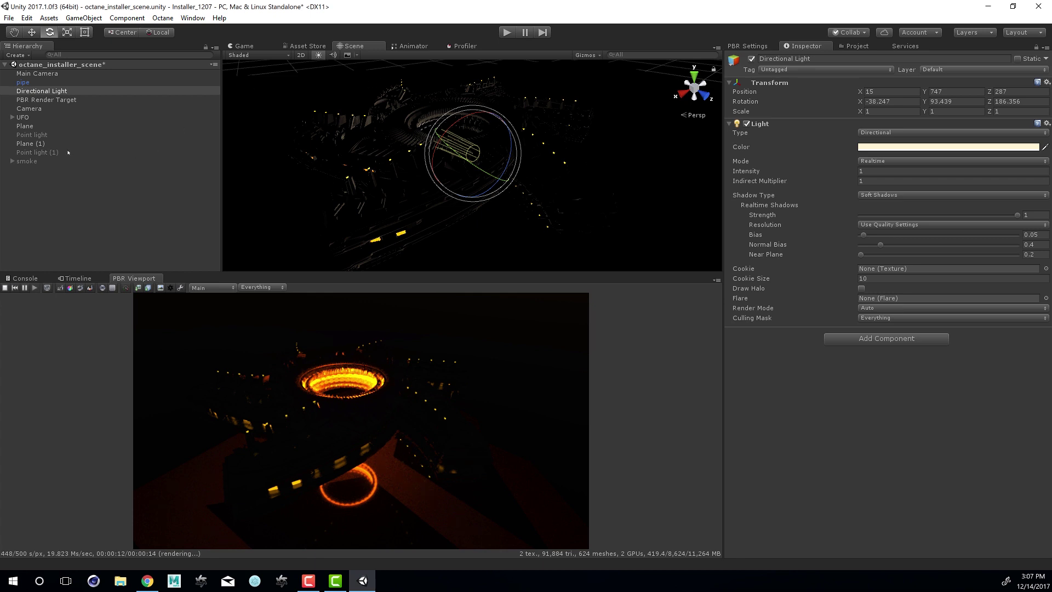
# Reactivate Point light (1) and enlarge its range to about 1433 so it reaches the whole UFO
pyautogui.click(46, 153)
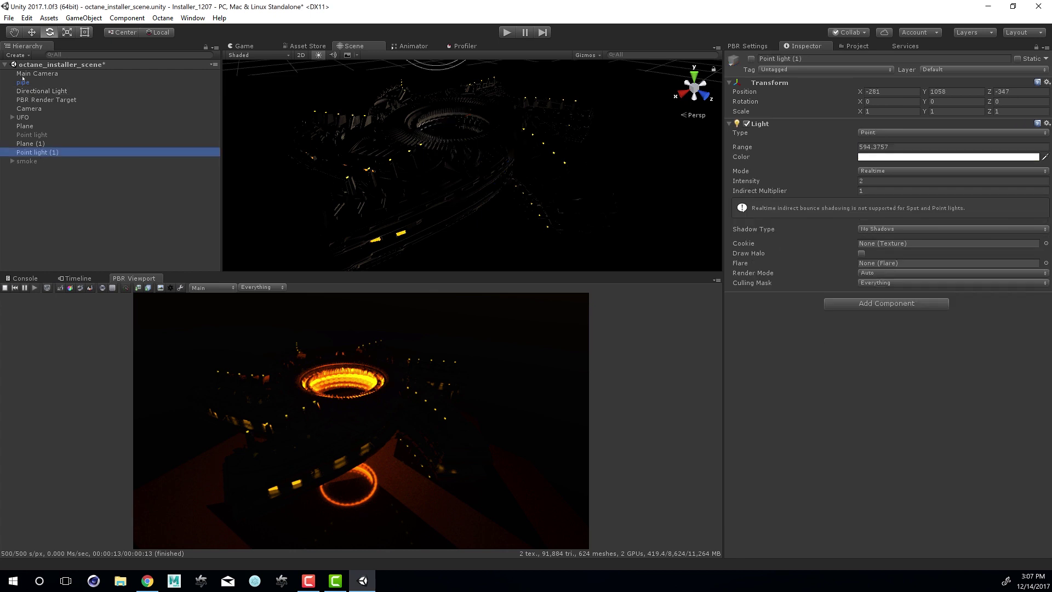
pyautogui.click(752, 59)
pyautogui.scroll(-3, 488, 137)
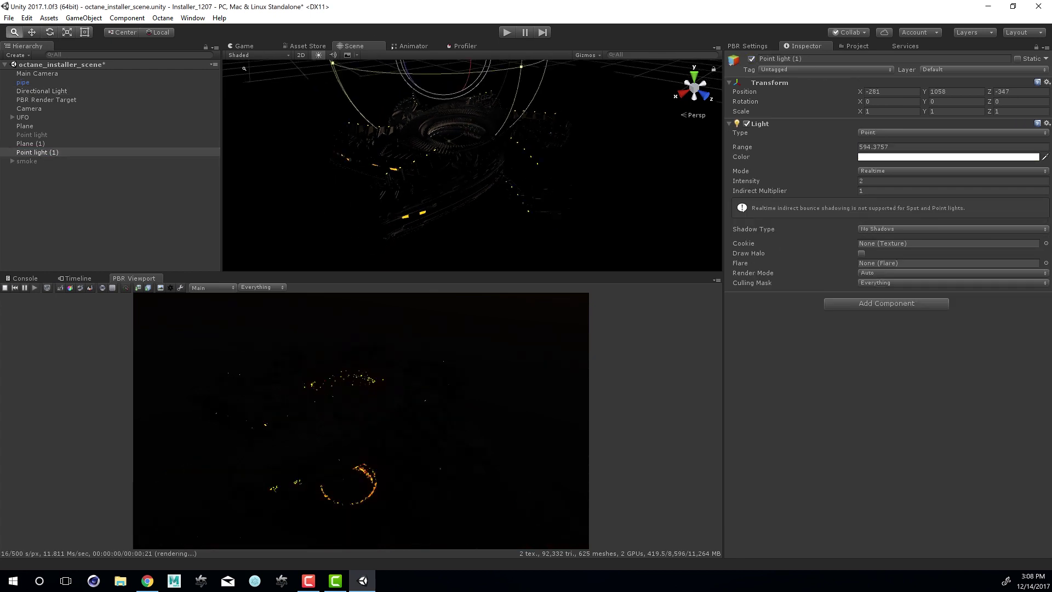
pyautogui.keyDown('alt'); pyautogui.moveTo(488, 137); pyautogui.dragTo(486, 154, button='middle'); pyautogui.keyUp('alt')
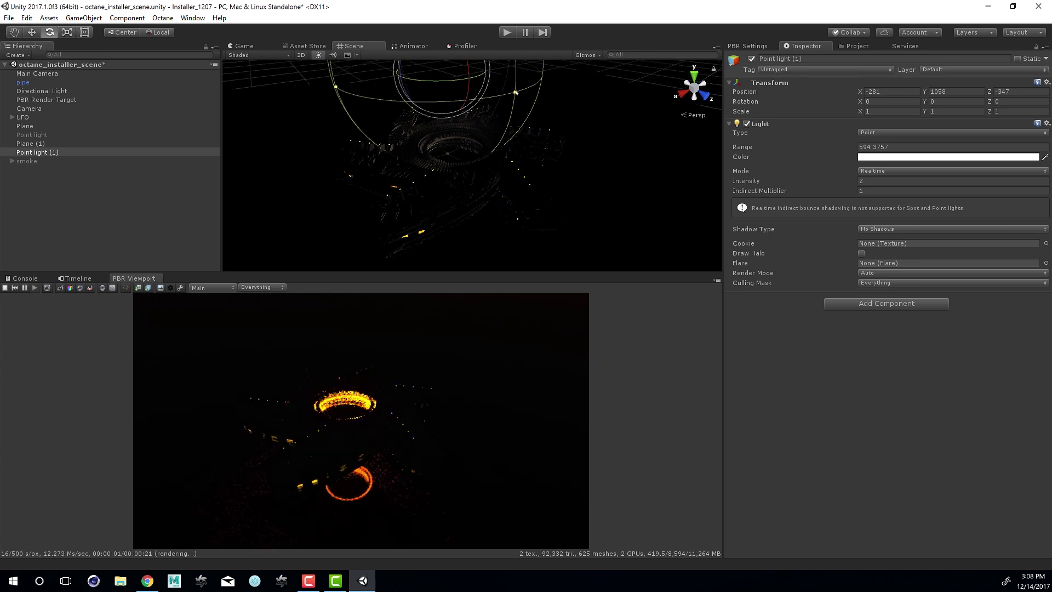
pyautogui.scroll(-4, 516, 93)
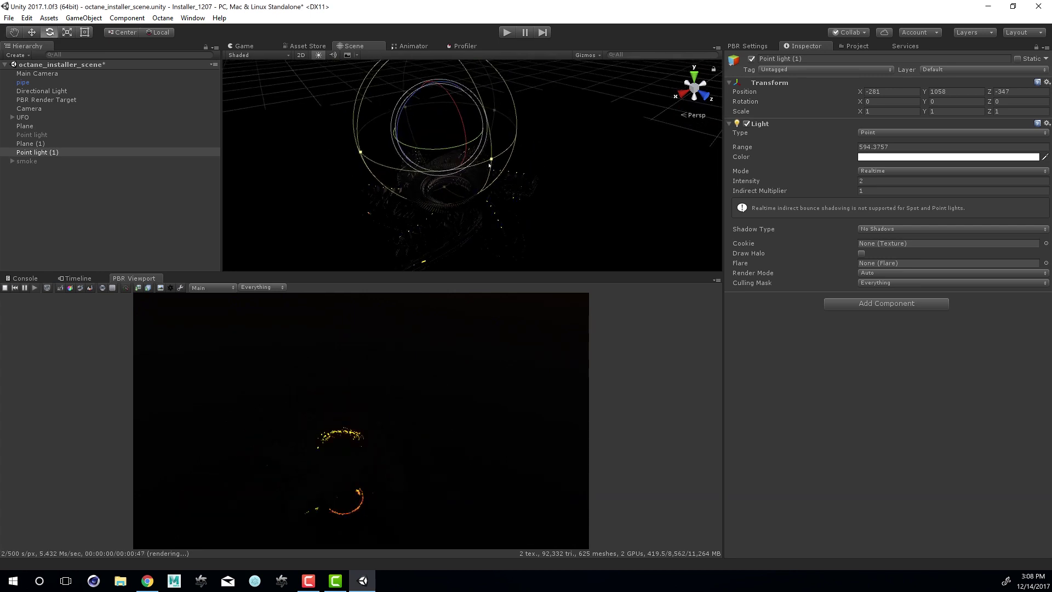
pyautogui.moveTo(491, 163); pyautogui.dragTo(471, 156)
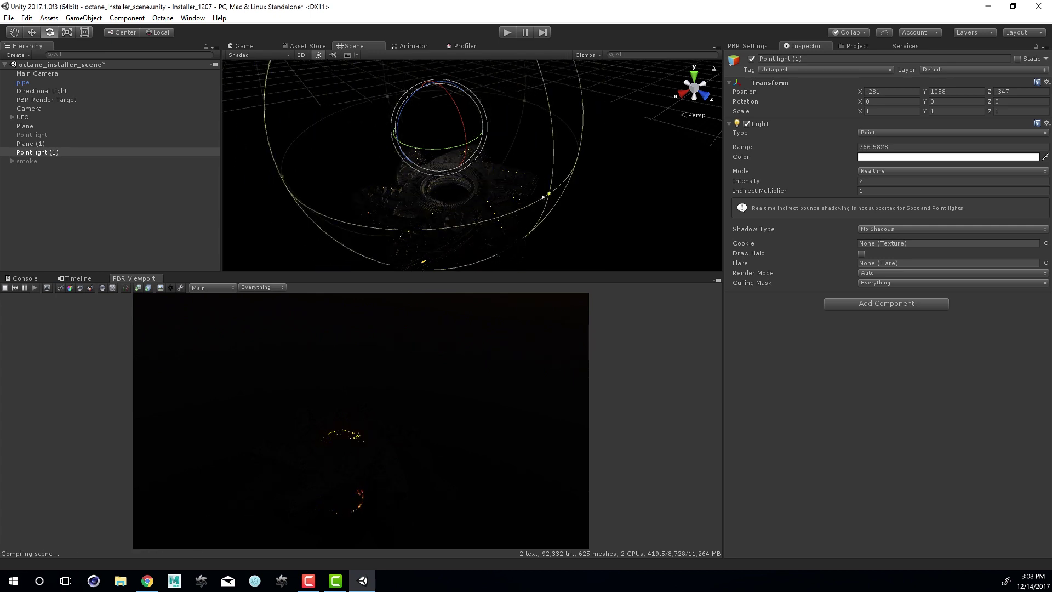
pyautogui.moveTo(547, 202); pyautogui.dragTo(585, 219)
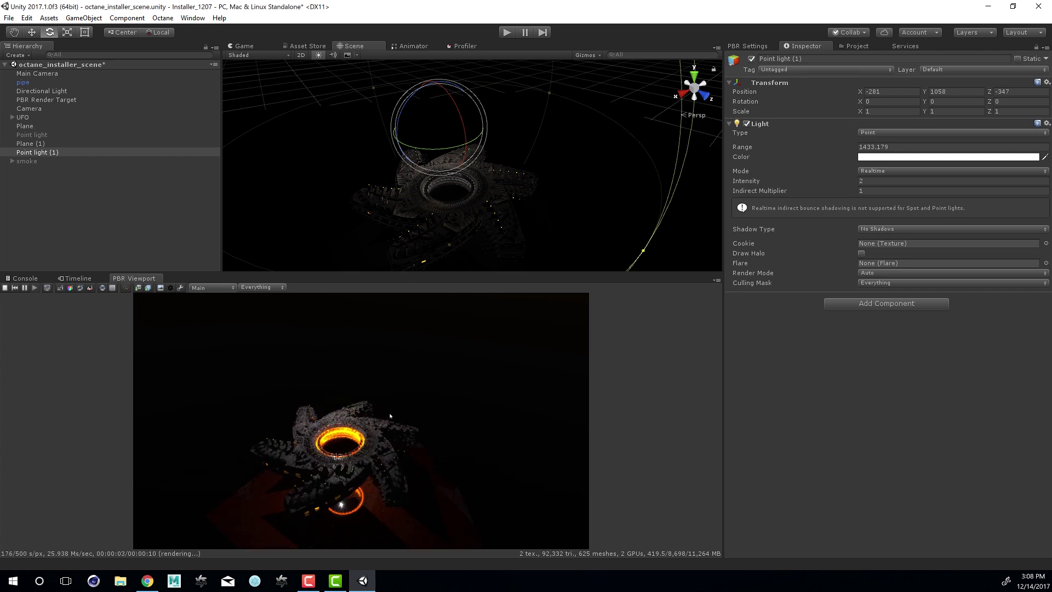
# Set the intensity of Point light (1) to 0.5
pyautogui.keyDown('alt'); pyautogui.moveTo(465, 198); pyautogui.dragTo(463, 153, button='middle'); pyautogui.keyUp('alt')
pyautogui.keyDown('alt'); pyautogui.moveTo(463, 153); pyautogui.dragTo(340, 123, button='right'); pyautogui.keyUp('alt')
pyautogui.keyDown('alt'); pyautogui.moveTo(341, 123); pyautogui.dragTo(343, 150); pyautogui.keyUp('alt')
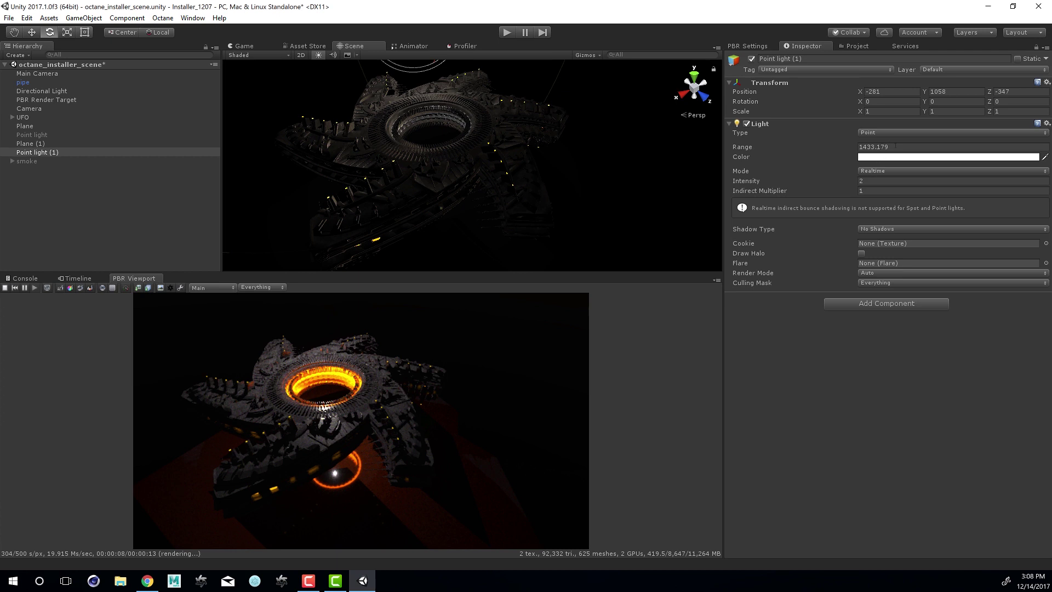
pyautogui.click(896, 146)
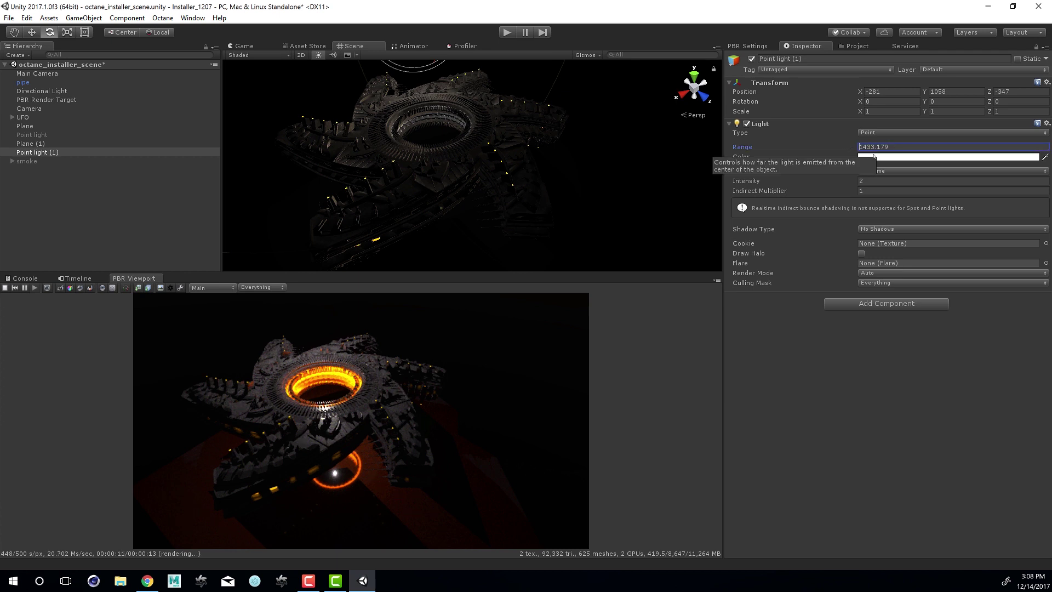
pyautogui.click(872, 181)
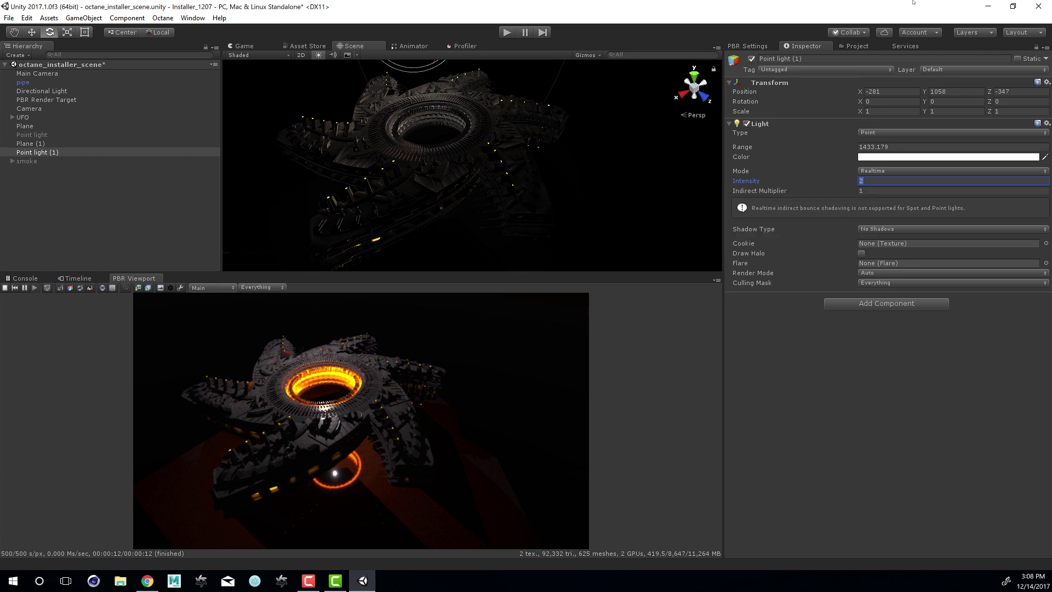
pyautogui.write('0.5')
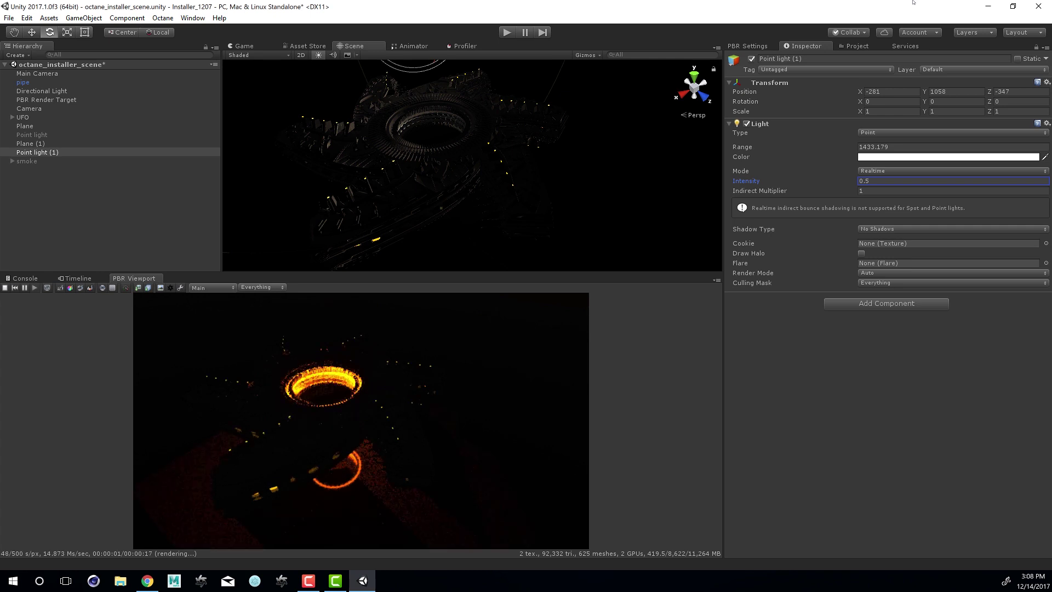
# Set the intensity of Point light (1) to 1
pyautogui.press('BackSpace')
pyautogui.press('BackSpace')
pyautogui.press('BackSpace')
pyautogui.write('1')
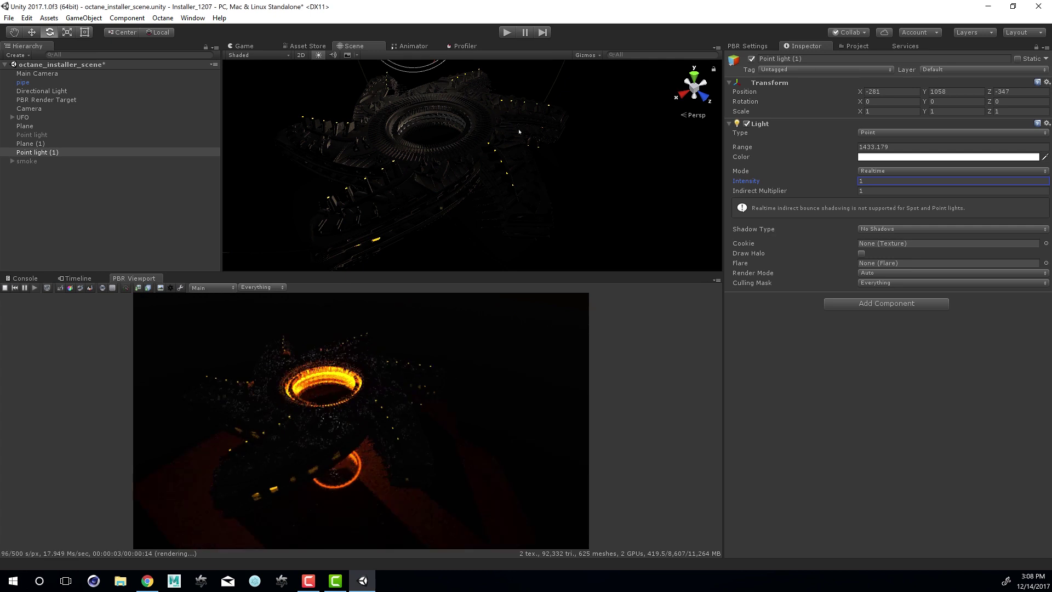
# Lower Point light (1) towards the UFO to about Y 824
pyautogui.keyDown('alt'); pyautogui.moveTo(527, 127); pyautogui.dragTo(438, 100); pyautogui.keyUp('alt')
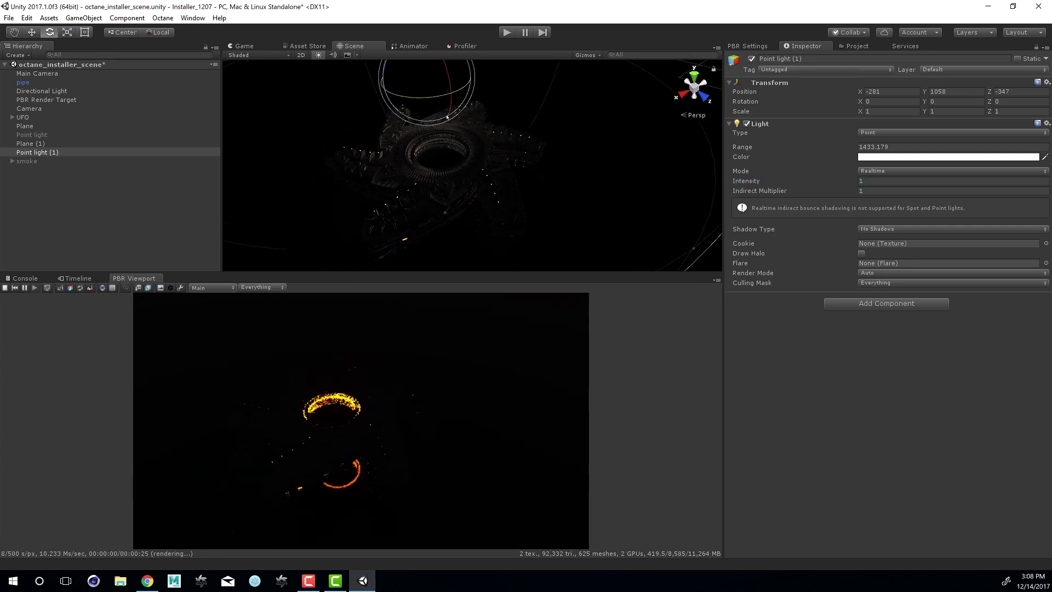
pyautogui.press('w')
pyautogui.moveTo(426, 63); pyautogui.dragTo(412, 146)
pyautogui.scroll(8, 603, 175)
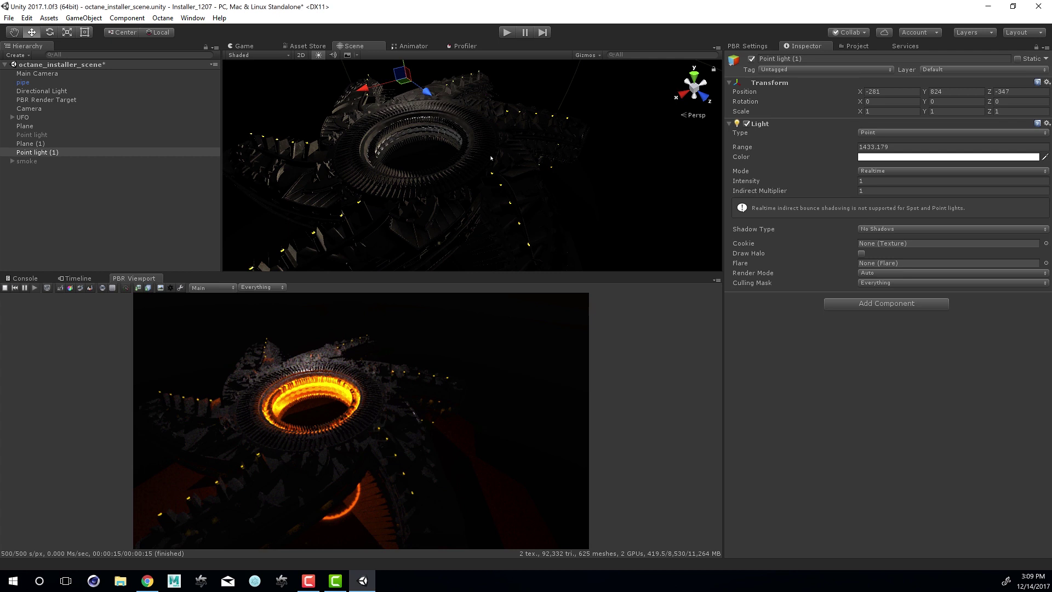
# Deactivate the Point light (1) object
pyautogui.keyDown('alt'); pyautogui.moveTo(544, 160); pyautogui.dragTo(440, 135, button='right'); pyautogui.keyUp('alt')
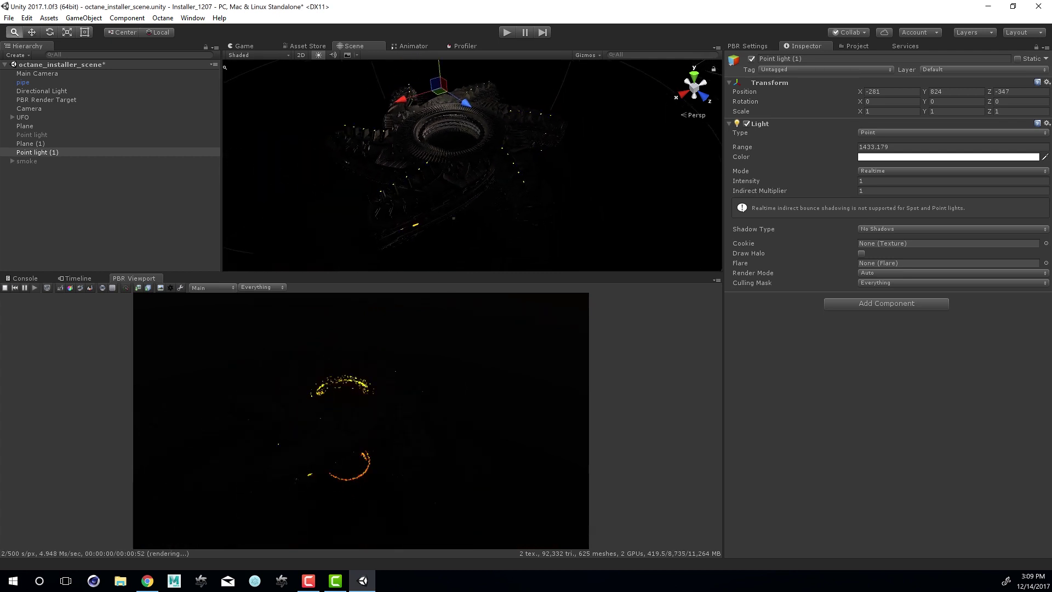
pyautogui.click(27, 161)
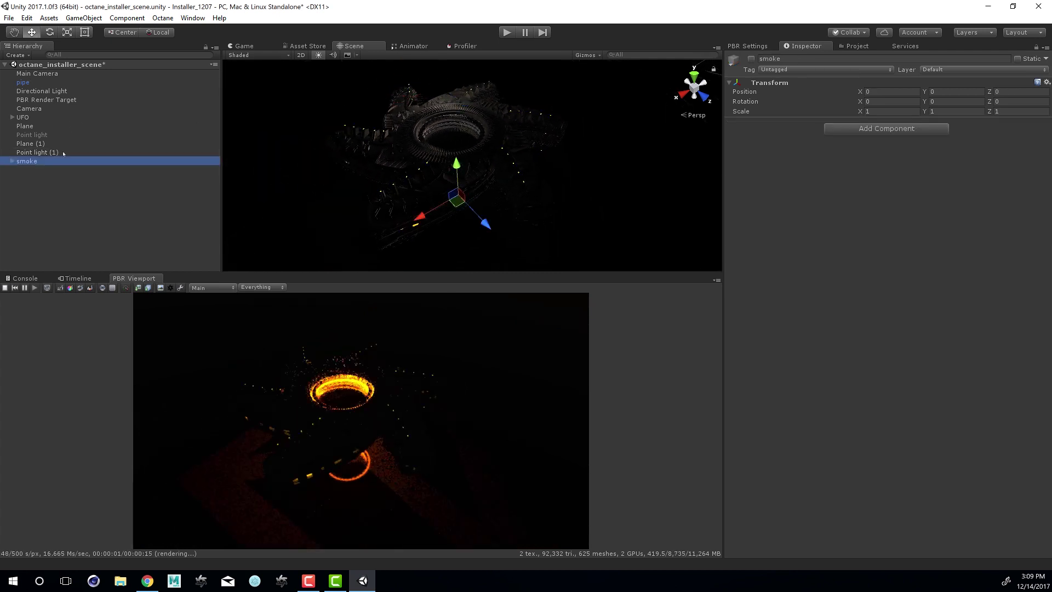
pyautogui.click(38, 153)
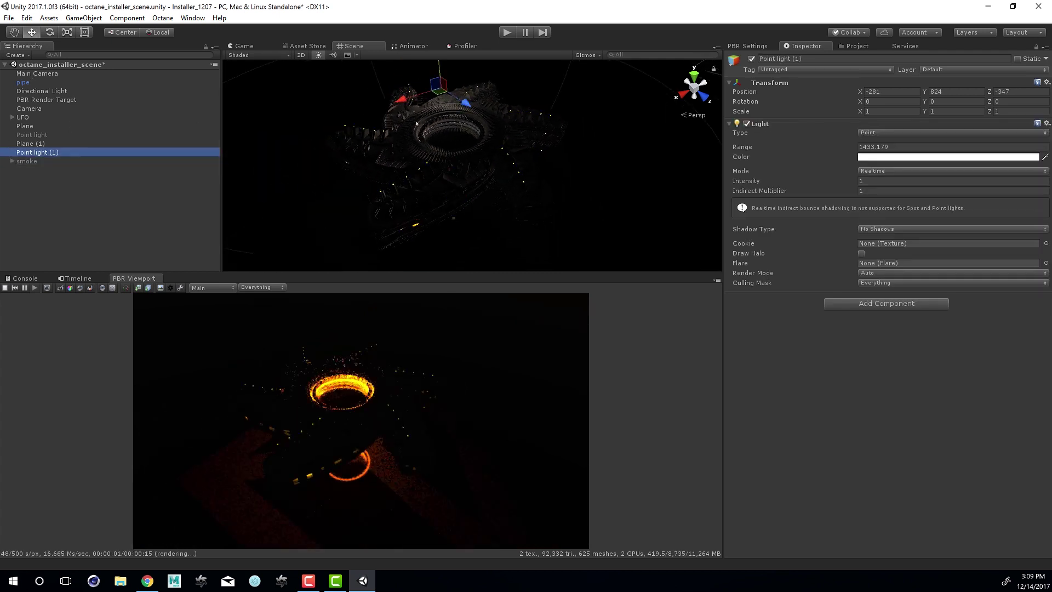
pyautogui.click(752, 59)
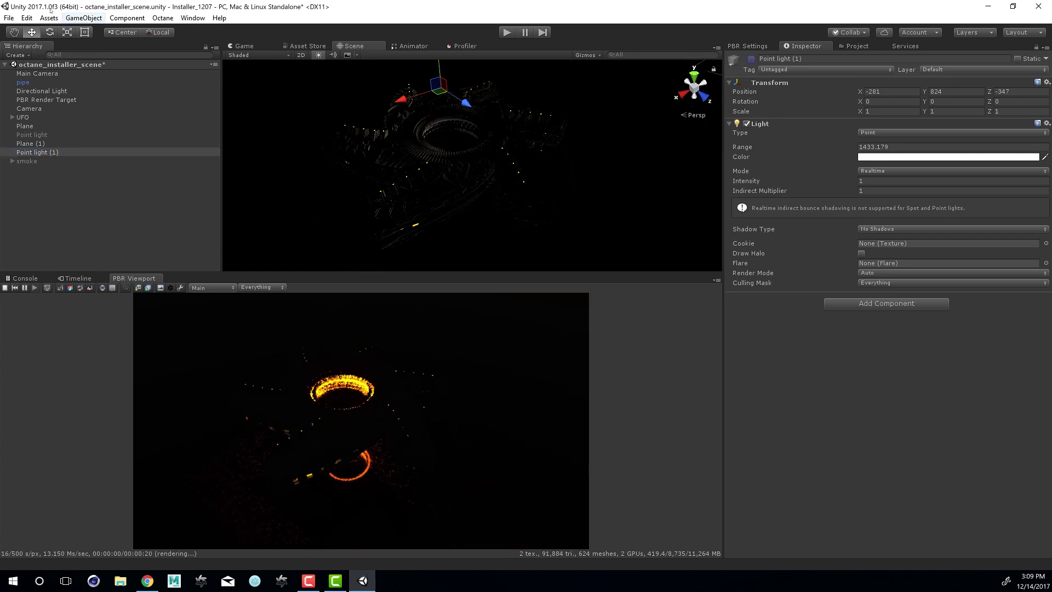
# Create an area light and raise it above the UFO to about Y 997
pyautogui.click(100, 18)
pyautogui.moveTo(81, 105)
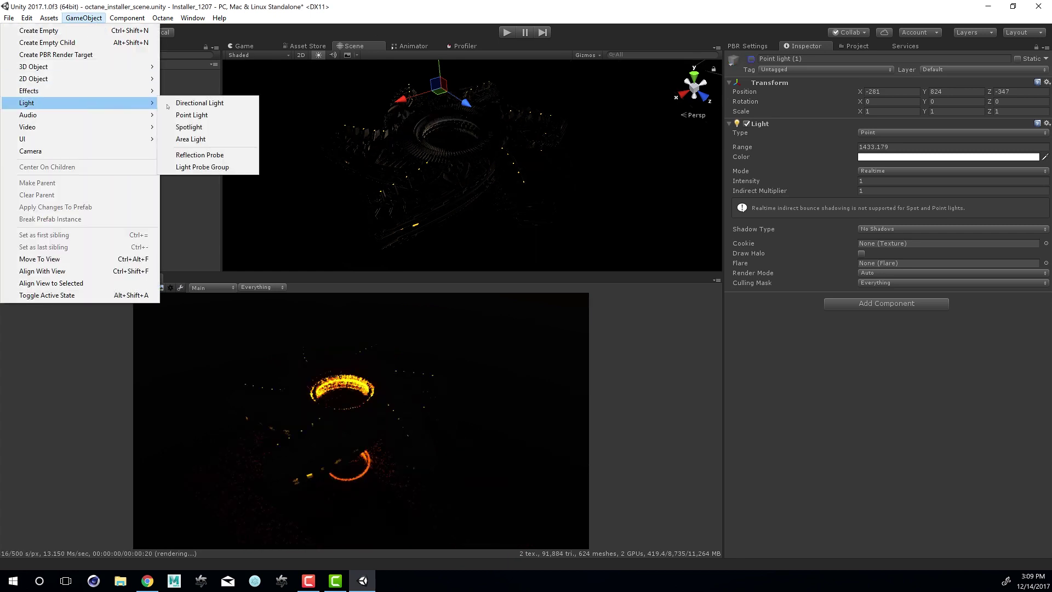
pyautogui.click(191, 140)
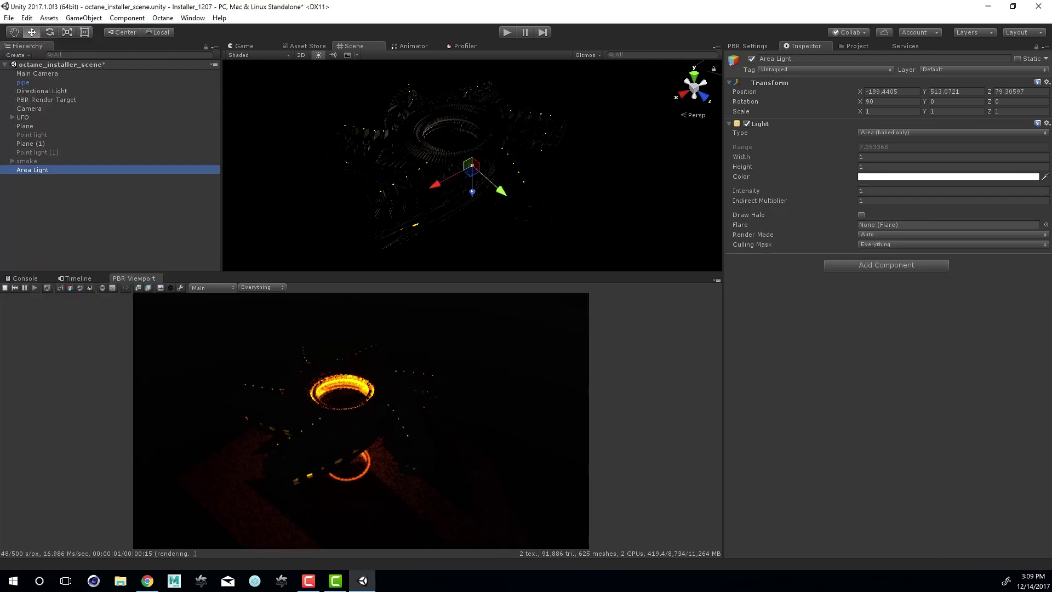
pyautogui.moveTo(472, 192); pyautogui.dragTo(472, 124)
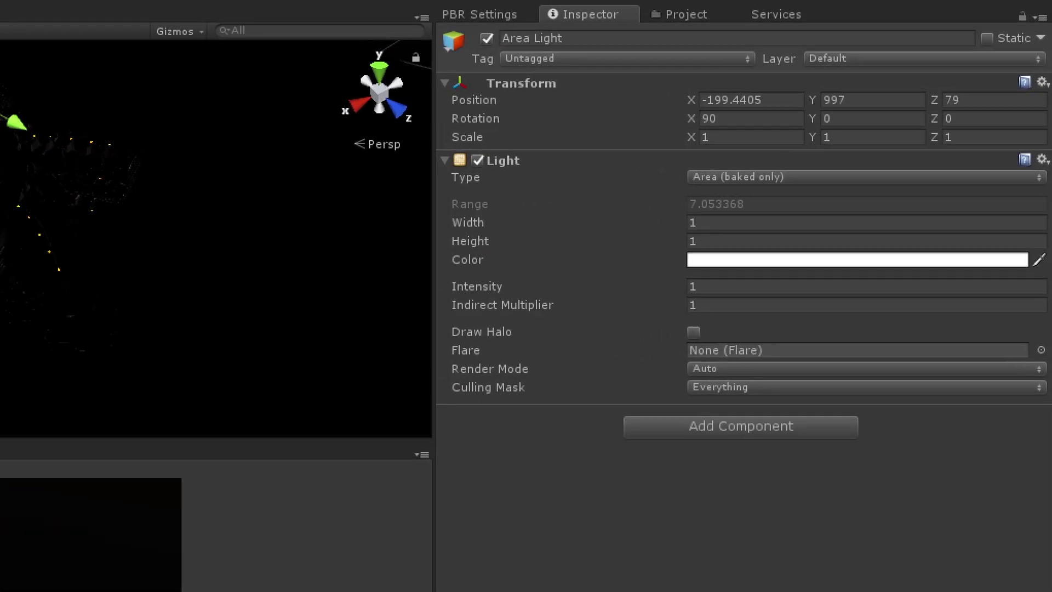
# Set the area light's width and height to 200 each
pyautogui.click(468, 222)
pyautogui.write('200')
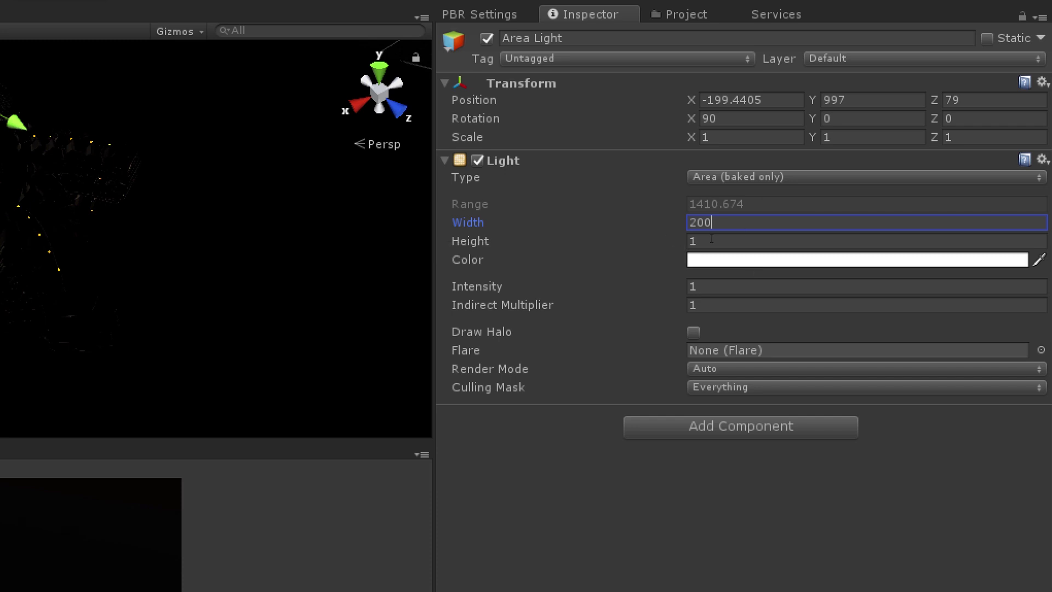
pyautogui.click(665, 241)
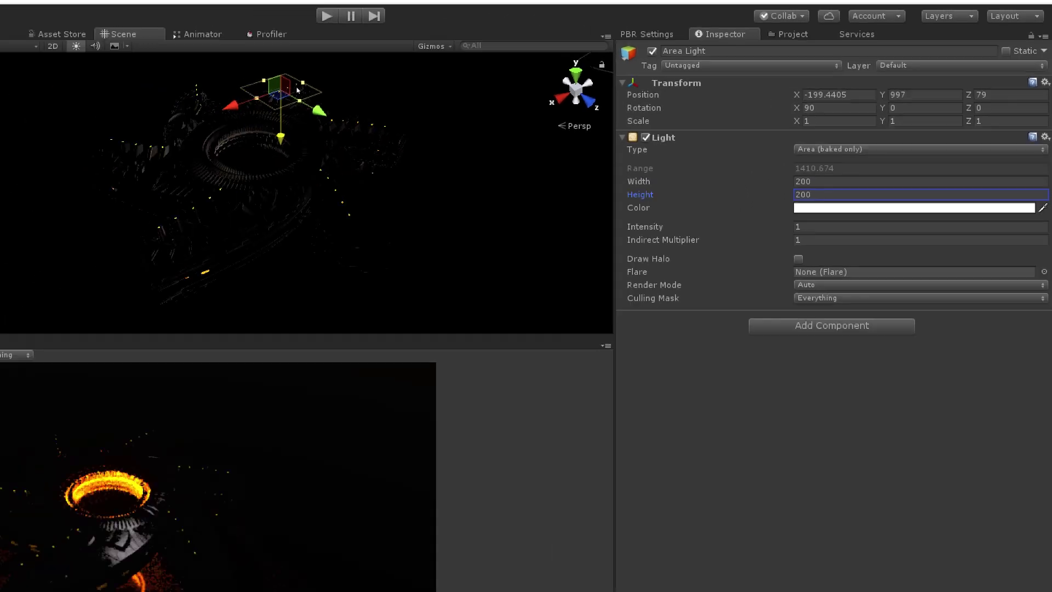
# Stretch the area light to about 591 wide and 545 high and move it to about Y 847, Z 263
pyautogui.keyDown('alt'); pyautogui.moveTo(487, 93); pyautogui.dragTo(476, 160, button='middle'); pyautogui.keyUp('alt')
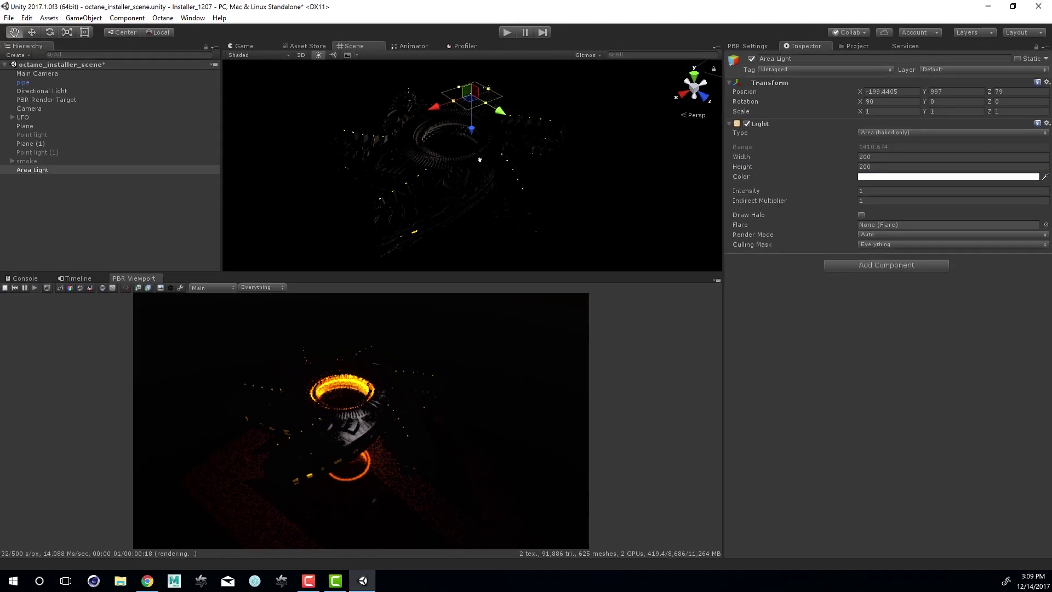
pyautogui.keyDown('alt'); pyautogui.scroll(2, 476, 160); pyautogui.keyUp('alt')
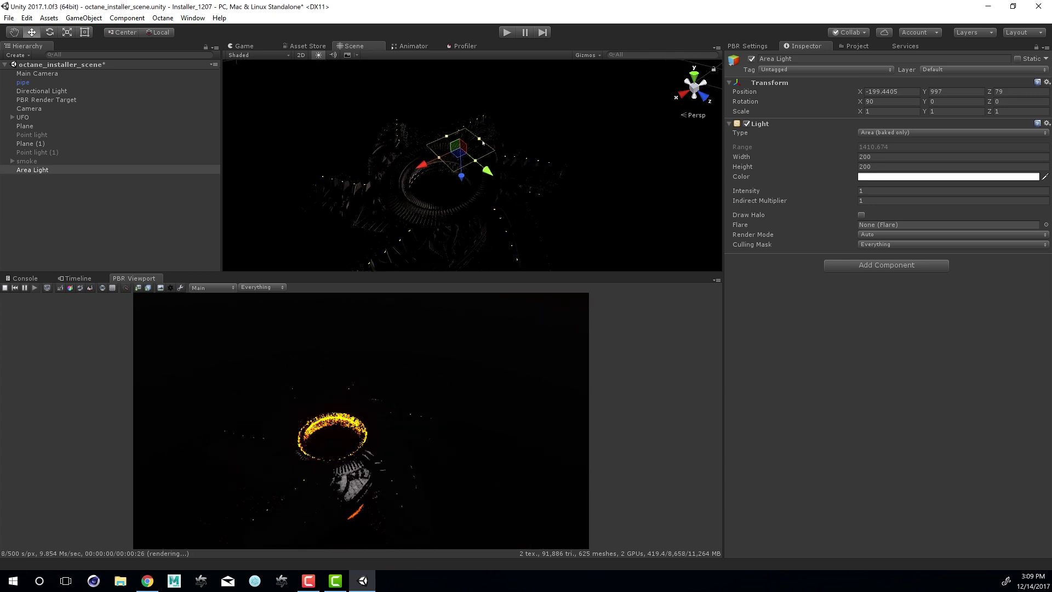
pyautogui.moveTo(480, 139); pyautogui.dragTo(512, 123)
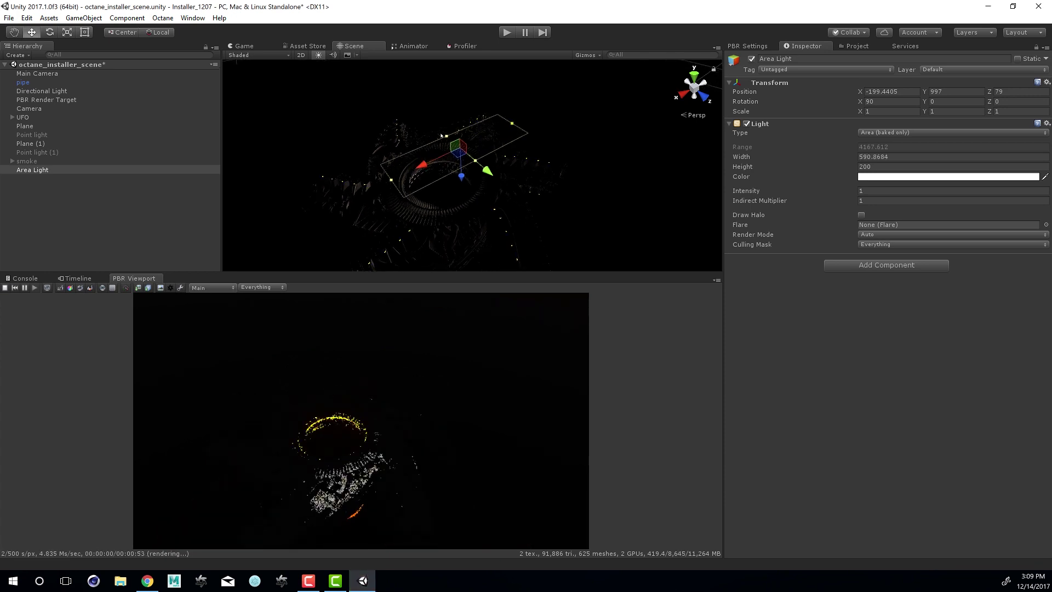
pyautogui.moveTo(475, 160); pyautogui.dragTo(500, 224)
# Tilt the area light about its X axis to about 121.3 degrees and inspect its effect on the UFO and ground
pyautogui.press('e')
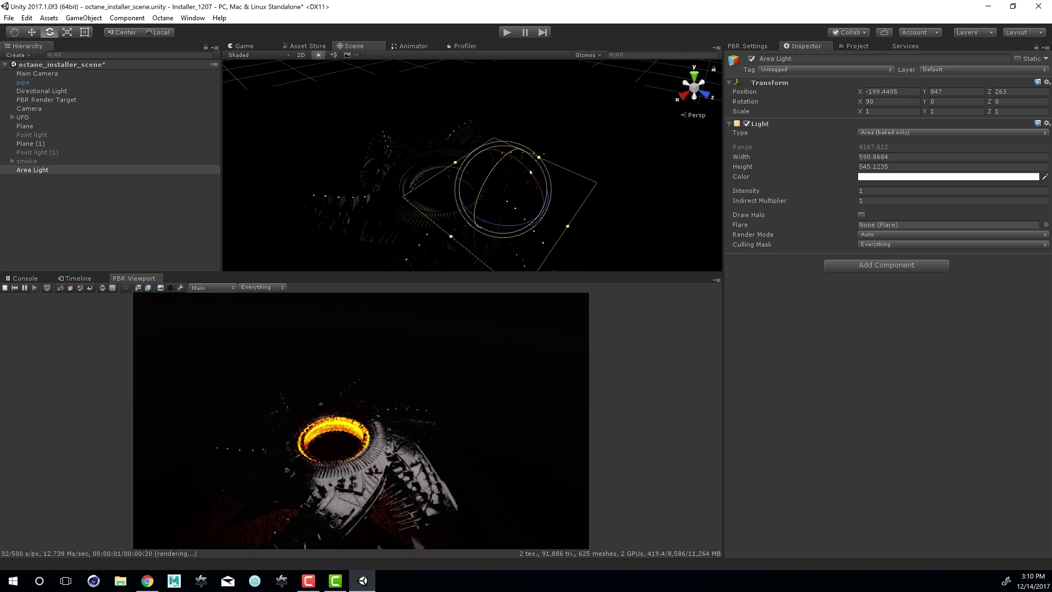
pyautogui.moveTo(530, 174); pyautogui.dragTo(555, 208)
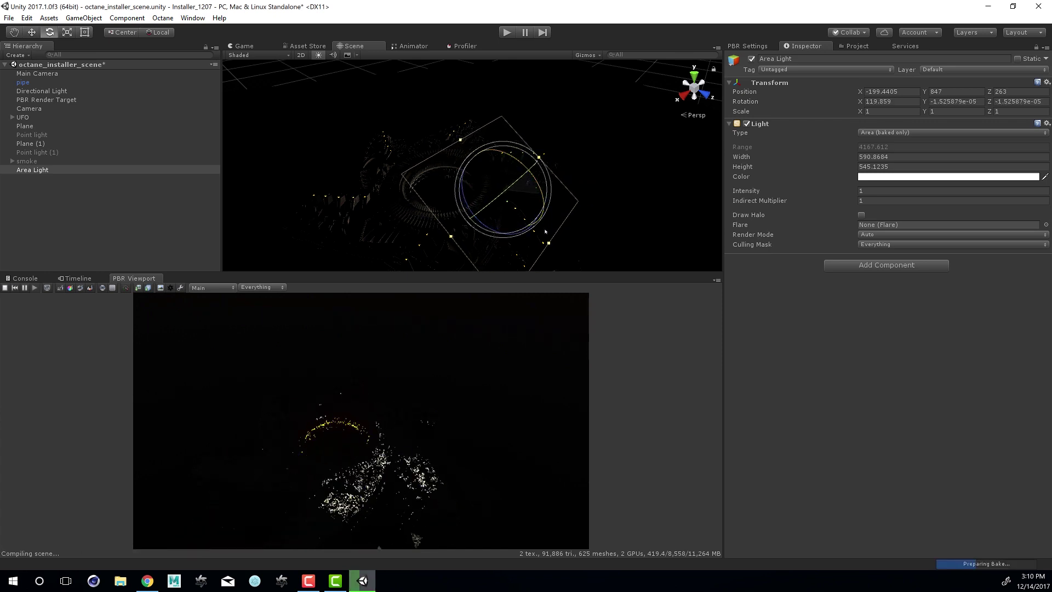
pyautogui.keyDown('alt'); pyautogui.moveTo(554, 208); pyautogui.dragTo(658, 191, button='right'); pyautogui.keyUp('alt')
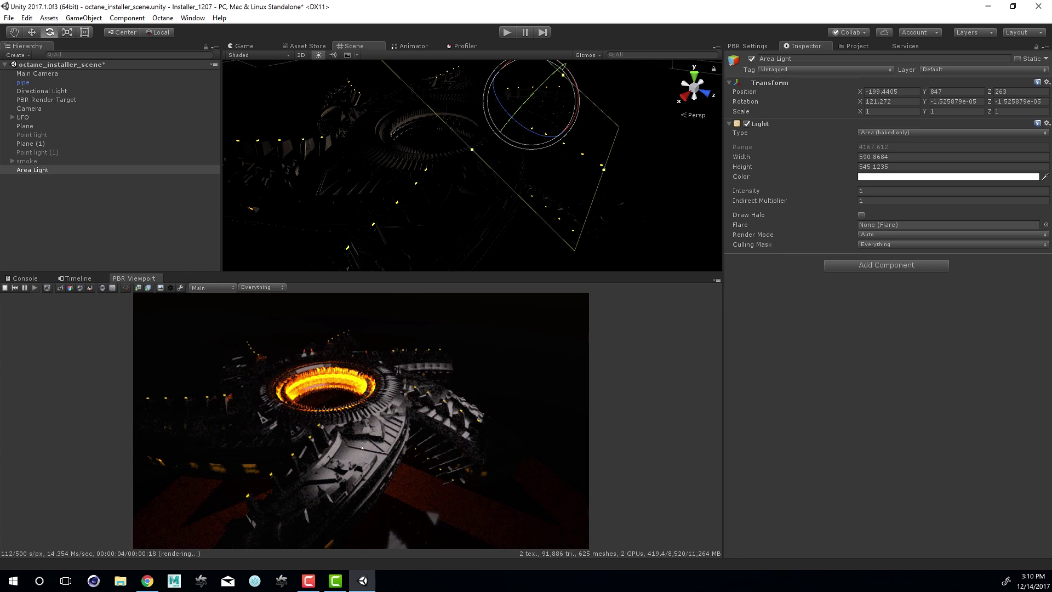
pyautogui.keyDown('alt'); pyautogui.moveTo(579, 159); pyautogui.dragTo(520, 163, button='right'); pyautogui.keyUp('alt')
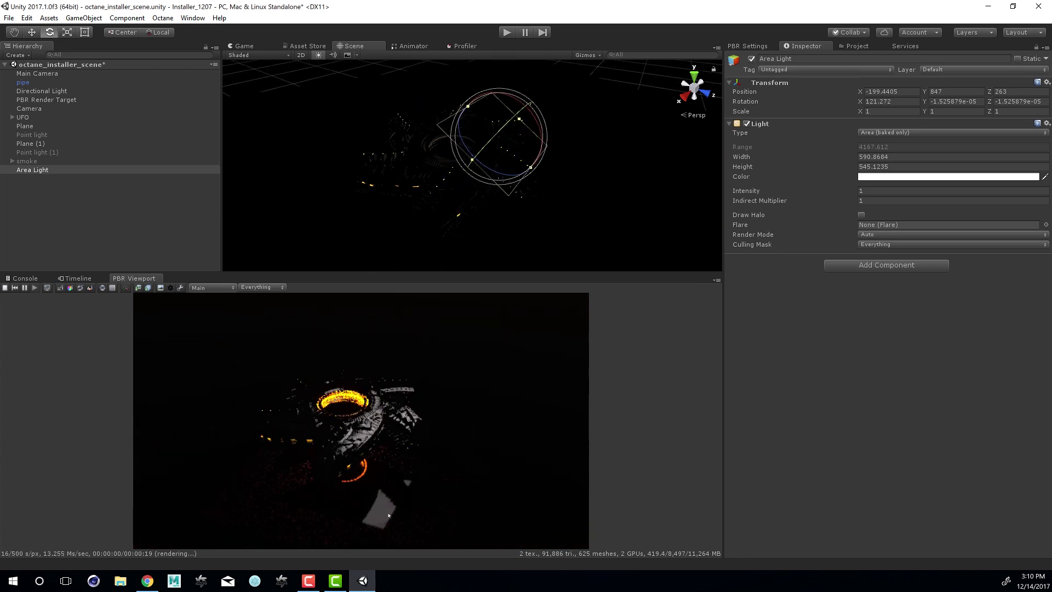
# Set the area light's intensity to 2
pyautogui.keyDown('alt'); pyautogui.moveTo(586, 147); pyautogui.dragTo(672, 151, button='right'); pyautogui.keyUp('alt')
pyautogui.click(872, 190)
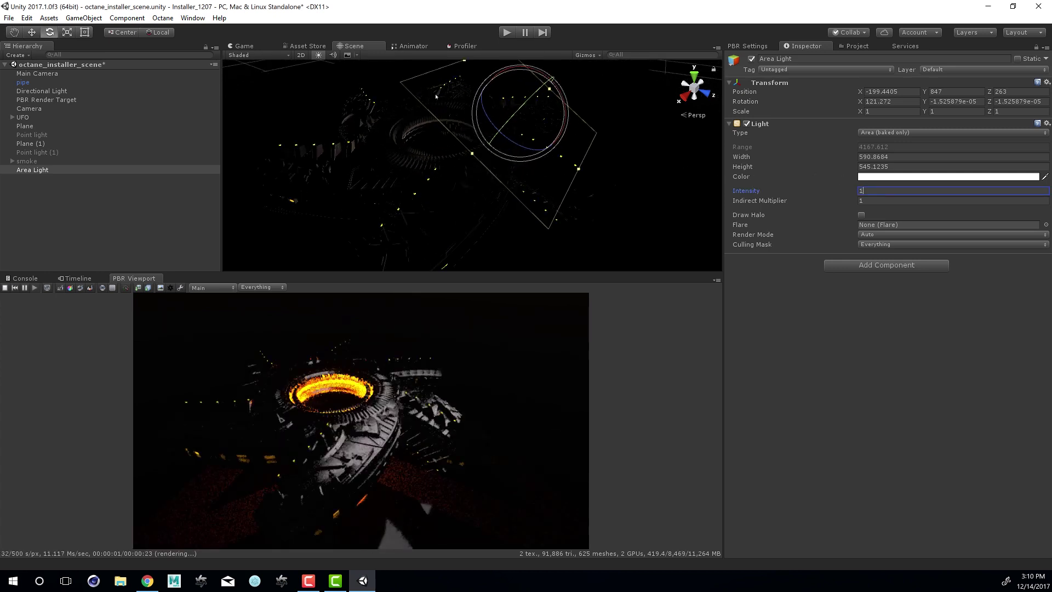
pyautogui.write('2')
# Change the area light's color to a warm orange
pyautogui.click(915, 176)
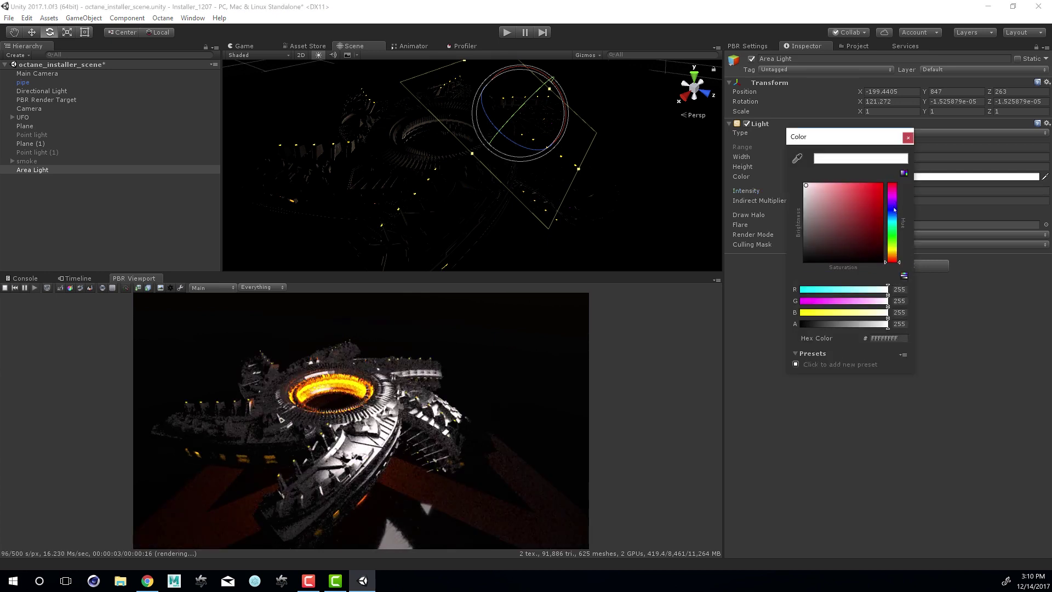
pyautogui.moveTo(891, 244); pyautogui.dragTo(890, 255)
pyautogui.click(867, 186)
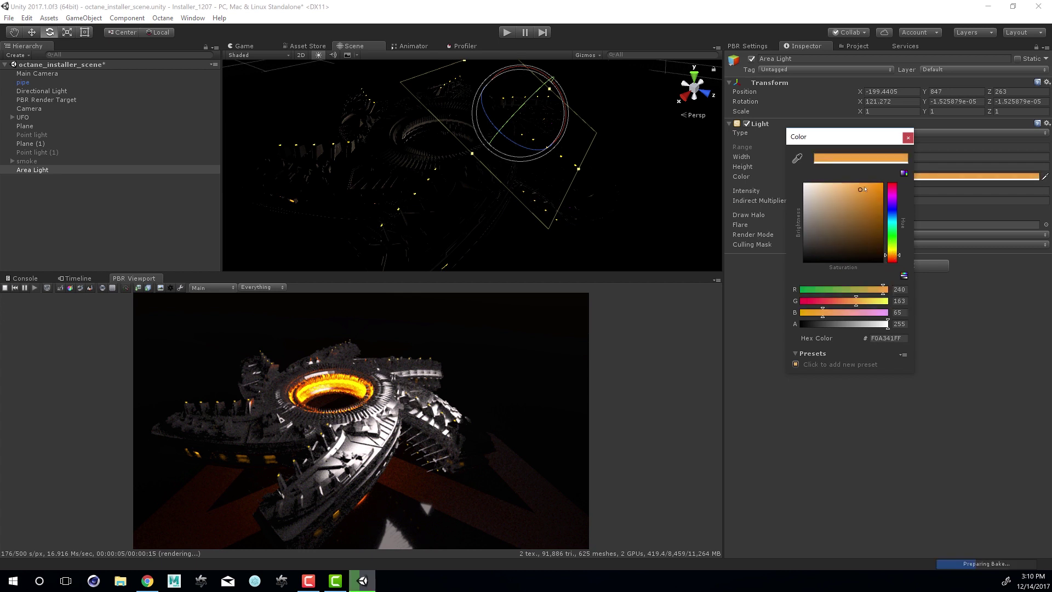
pyautogui.click(909, 138)
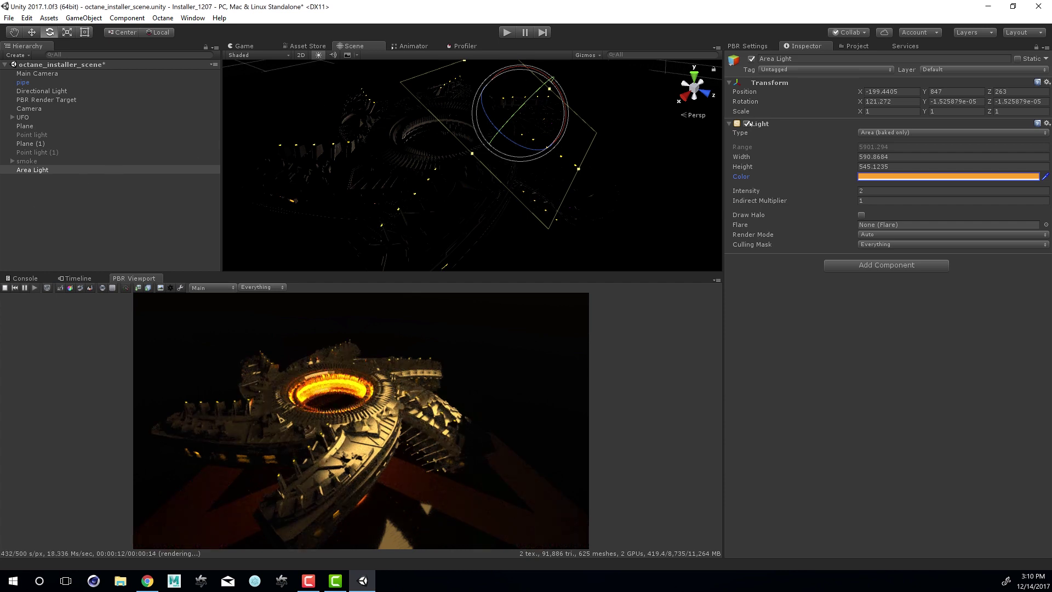
# Disable the area light's Light component and create a spotlight
pyautogui.click(748, 124)
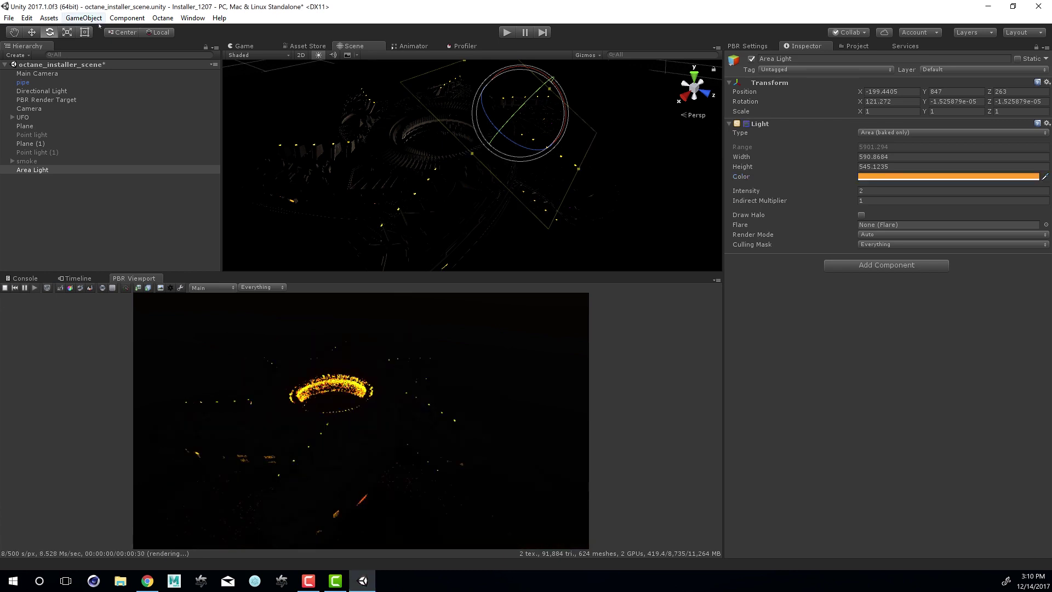
pyautogui.click(83, 18)
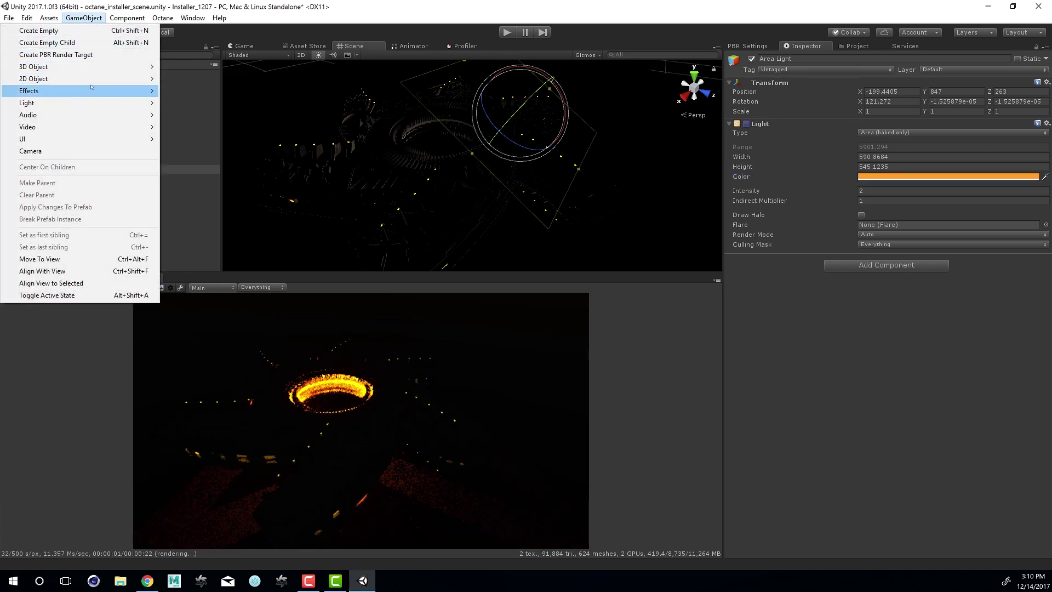
pyautogui.moveTo(88, 103)
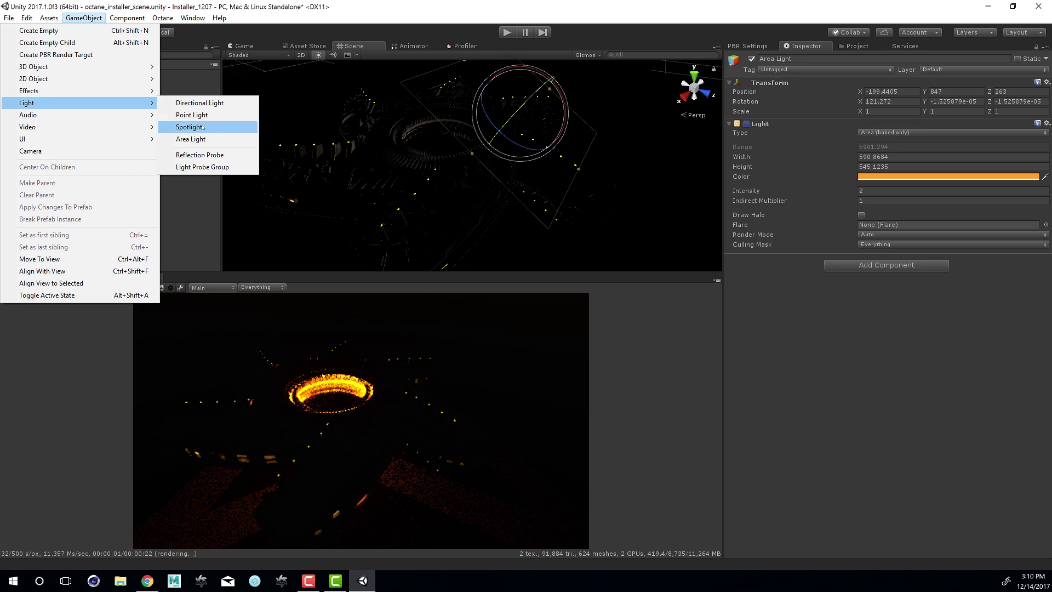
pyautogui.click(189, 127)
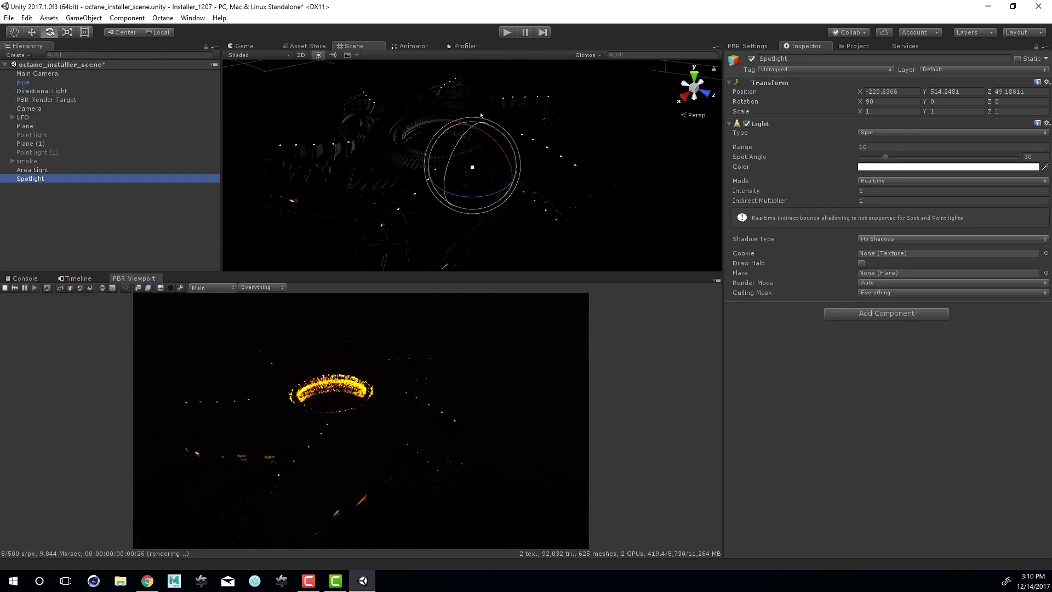
# Raise the spotlight above the UFO to about Y 974
pyautogui.keyDown('alt'); pyautogui.moveTo(441, 184); pyautogui.dragTo(430, 185, button='right'); pyautogui.keyUp('alt')
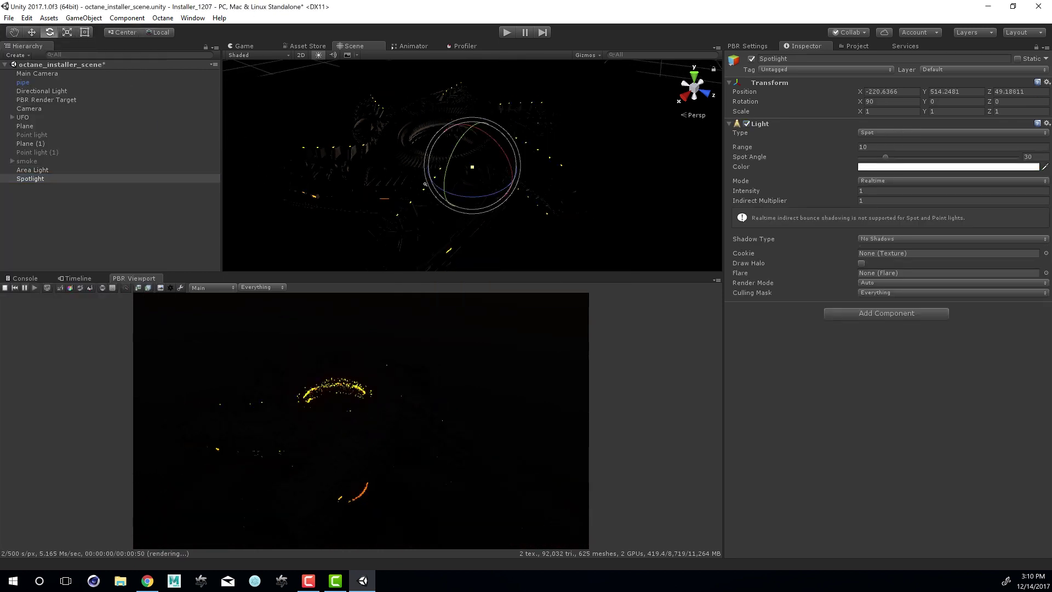
pyautogui.press('w')
pyautogui.moveTo(474, 209); pyautogui.dragTo(475, 127)
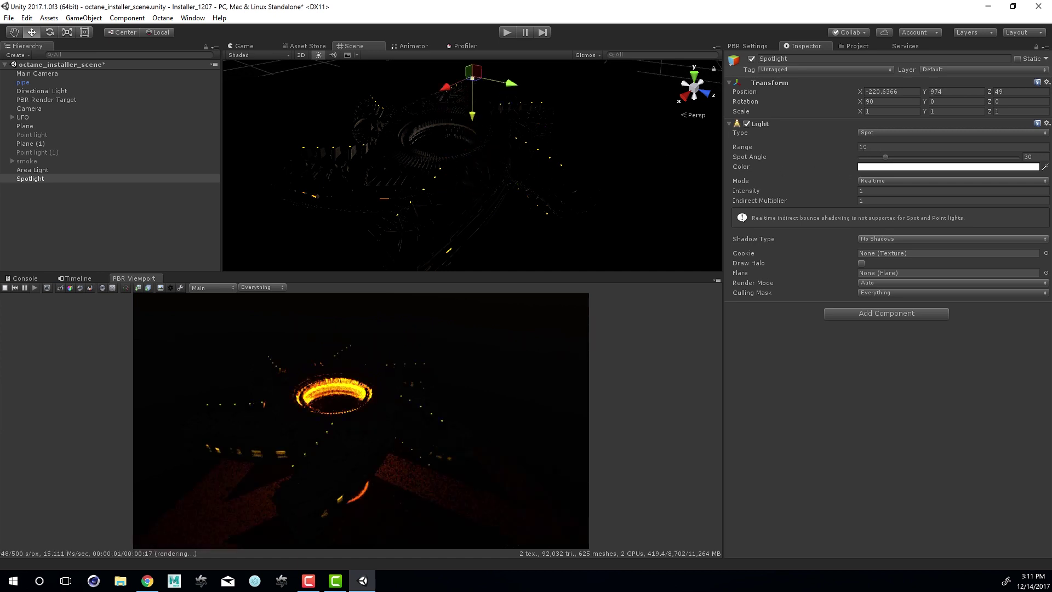
# Set the spotlight's range to 200, widen its spot angle to about 107.7 and extend the range to about 566
pyautogui.click(846, 148)
pyautogui.write('200')
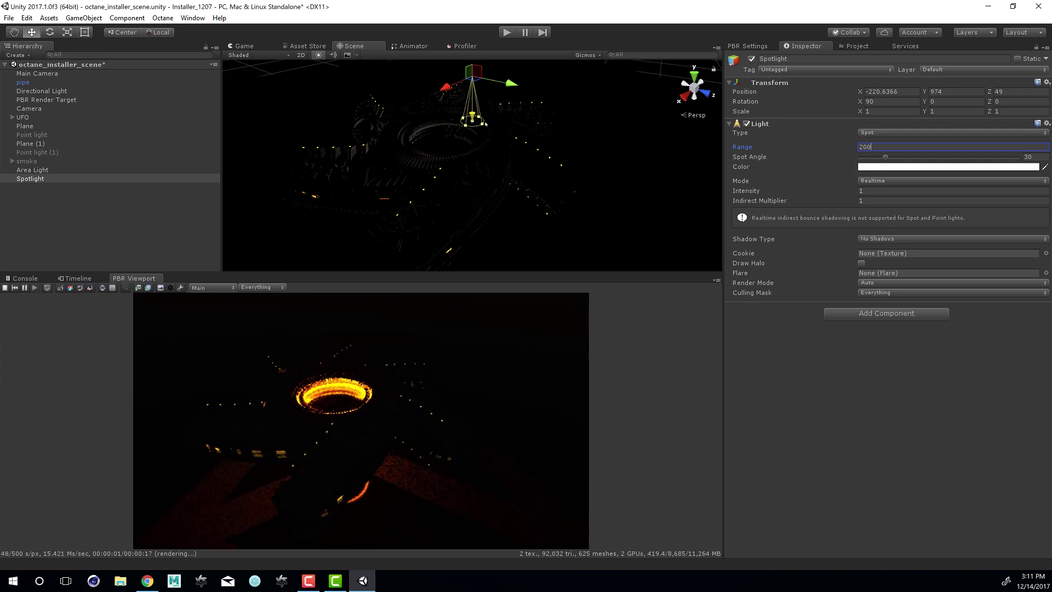
pyautogui.moveTo(483, 124); pyautogui.dragTo(528, 138)
pyautogui.scroll(4, 475, 120)
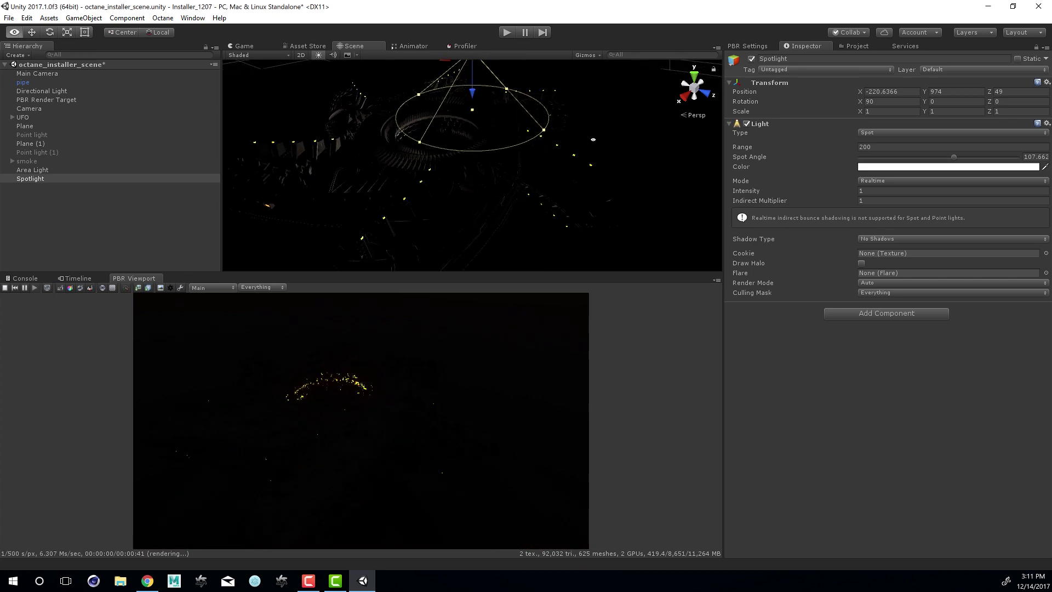
pyautogui.moveTo(472, 111); pyautogui.dragTo(464, 210)
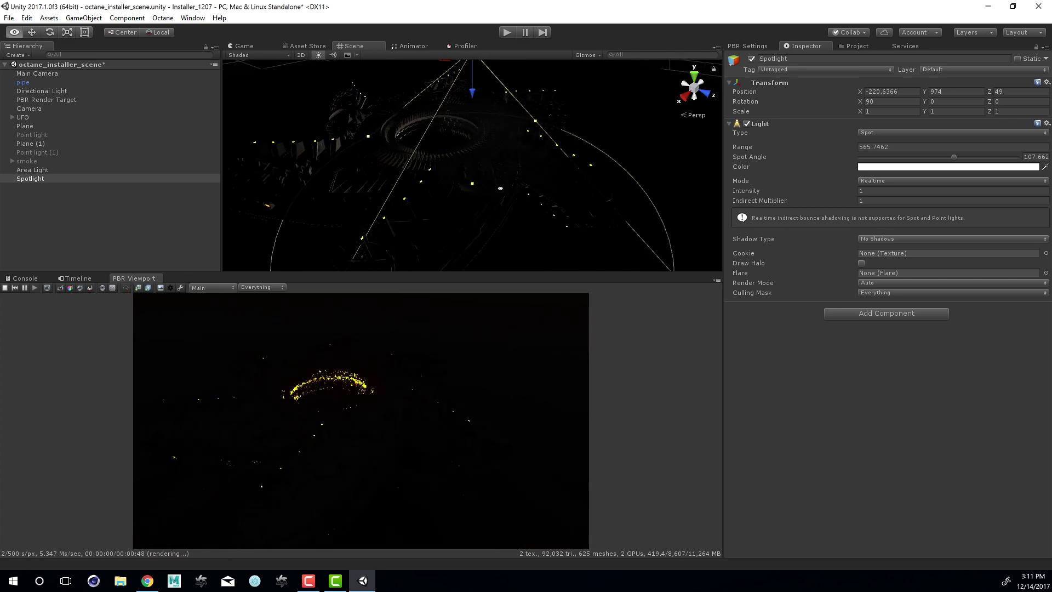
# Tilt the spotlight to about 118.6 degrees on X and lower it to about Y 902
pyautogui.moveTo(500, 92)
pyautogui.keyDown('alt'); pyautogui.mouseDown()
pyautogui.moveTo(466, 96)
pyautogui.moveTo(492, 101)
pyautogui.mouseUp(); pyautogui.keyUp('alt')
pyautogui.press('e')
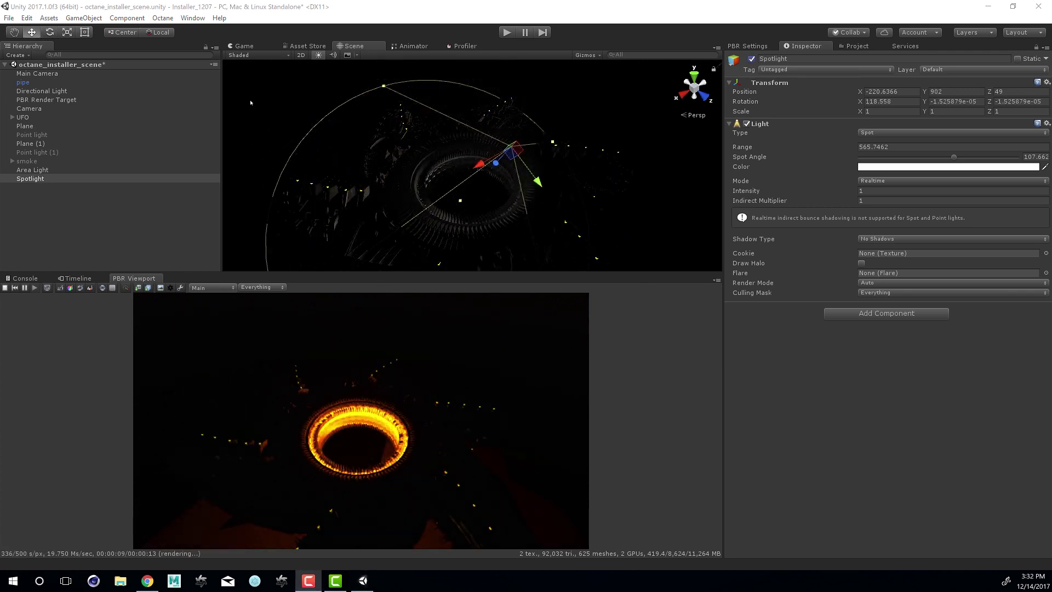
# Extend the spotlight's range down past the UFO to about 965
pyautogui.keyDown('alt'); pyautogui.moveTo(551, 203); pyautogui.dragTo(511, 116); pyautogui.keyUp('alt')
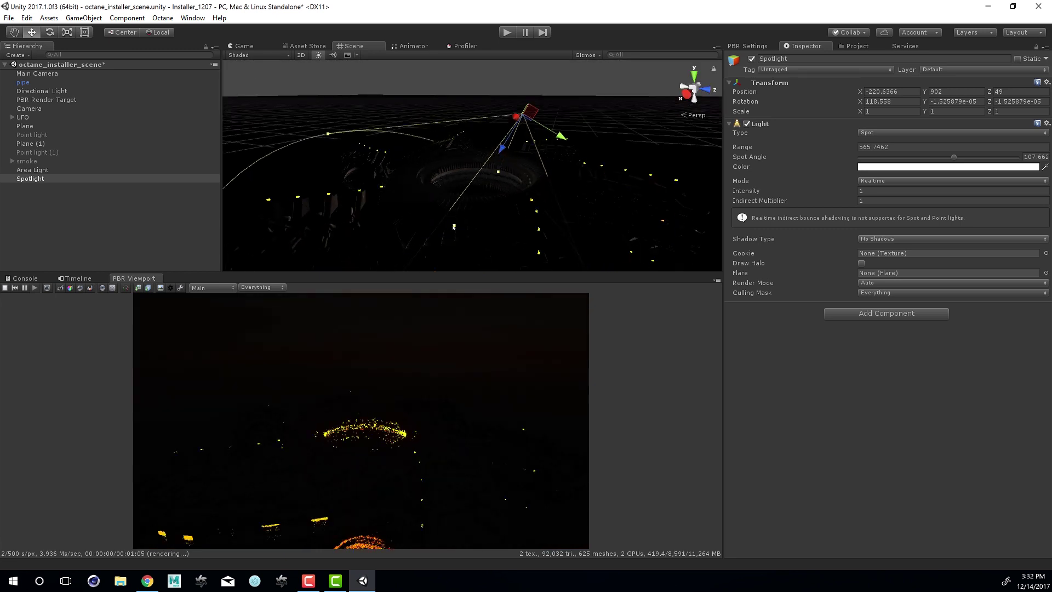
pyautogui.moveTo(476, 199); pyautogui.dragTo(440, 228)
pyautogui.moveTo(441, 226); pyautogui.dragTo(483, 156, button='middle')
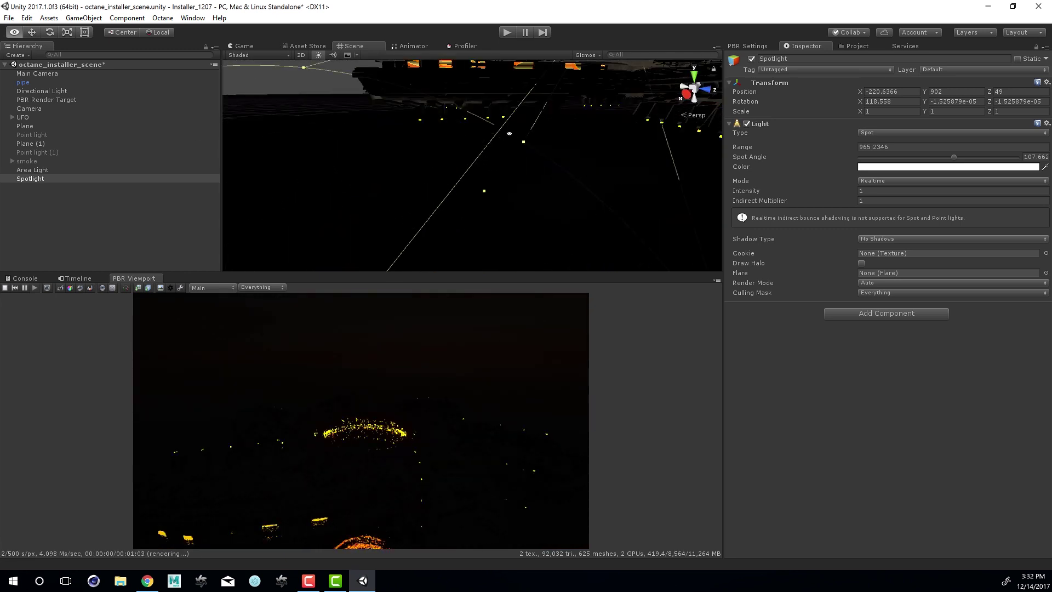
# Switch the Scene view's shading mode to Wireframe
pyautogui.keyDown('alt'); pyautogui.moveTo(455, 109); pyautogui.dragTo(437, 77); pyautogui.keyUp('alt')
pyautogui.keyDown('alt'); pyautogui.moveTo(433, 165); pyautogui.dragTo(431, 151); pyautogui.keyUp('alt')
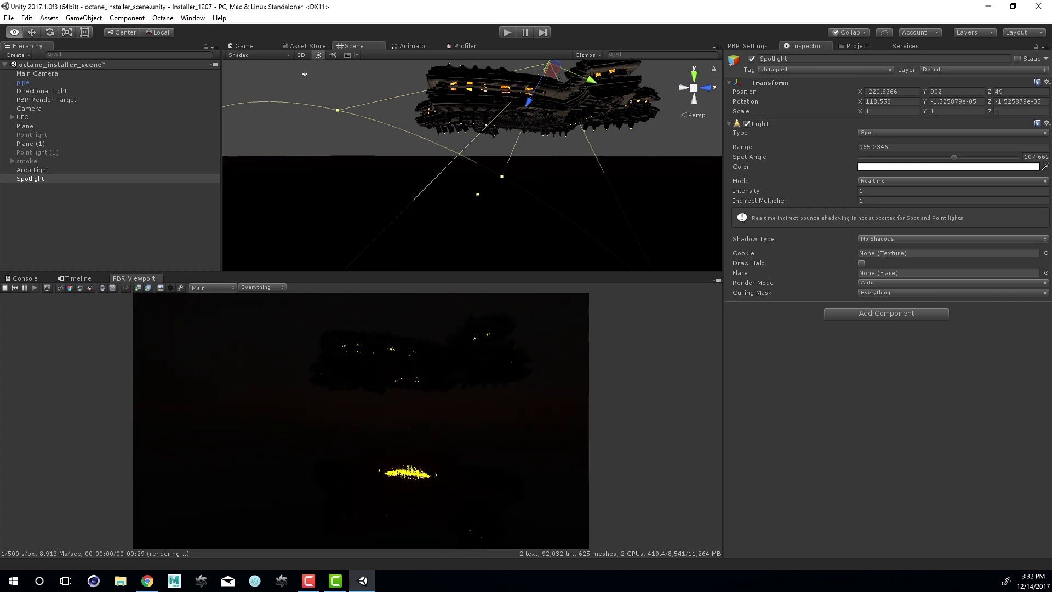
pyautogui.click(256, 55)
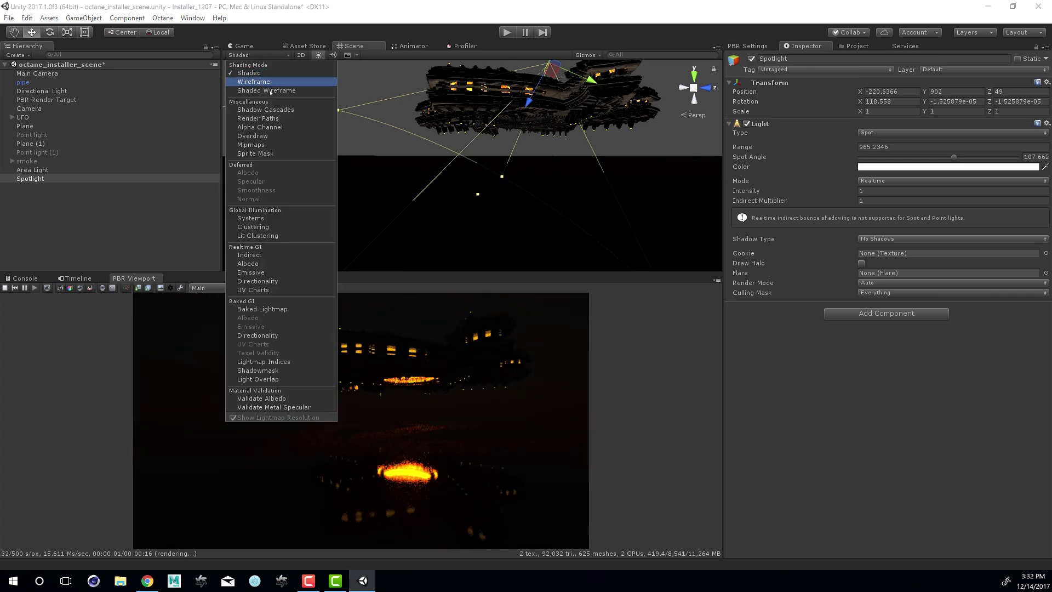
pyautogui.click(254, 82)
# Extend the spotlight's range well past the UFO to about 2027
pyautogui.moveTo(501, 183)
pyautogui.keyDown('alt'); pyautogui.mouseDown()
pyautogui.moveTo(501, 163)
pyautogui.moveTo(516, 153)
pyautogui.mouseUp(); pyautogui.keyUp('alt')
pyautogui.moveTo(477, 202); pyautogui.dragTo(334, 403)
pyautogui.keyDown('alt'); pyautogui.moveTo(559, 187); pyautogui.dragTo(412, 310); pyautogui.keyUp('alt')
pyautogui.keyDown('alt'); pyautogui.moveTo(412, 290); pyautogui.dragTo(379, 233, button='right'); pyautogui.keyUp('alt')
pyautogui.keyDown('alt'); pyautogui.moveTo(411, 186); pyautogui.dragTo(471, 236); pyautogui.keyUp('alt')
pyautogui.keyDown('alt'); pyautogui.moveTo(477, 225); pyautogui.dragTo(499, 210, button='right'); pyautogui.keyUp('alt')
pyautogui.keyDown('alt'); pyautogui.moveTo(499, 210); pyautogui.dragTo(663, 151); pyautogui.keyUp('alt')
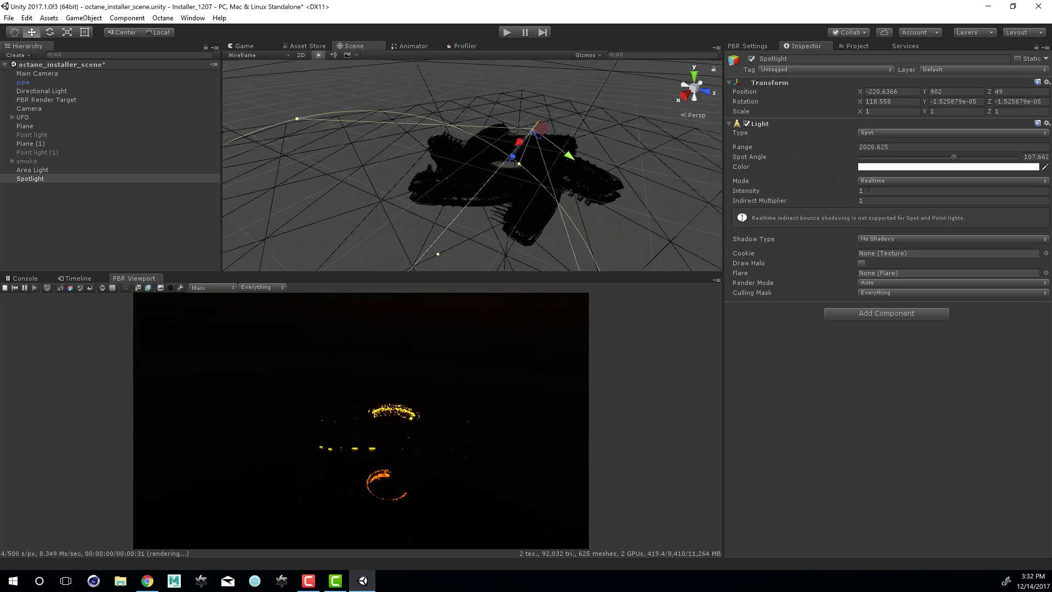
# Set the spotlight's intensity to 25
pyautogui.click(869, 190)
pyautogui.write('25')
pyautogui.keyDown('alt'); pyautogui.click(336, 413); pyautogui.keyUp('alt')
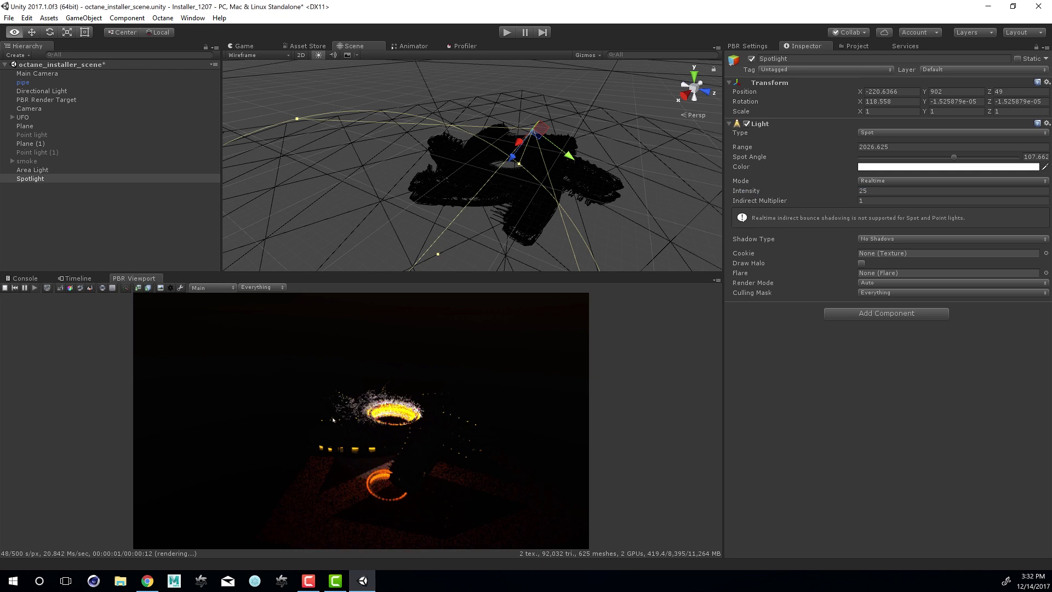
# Move the spotlight up and away from the UFO to about Y 1372 and Z 533
pyautogui.keyDown('alt'); pyautogui.moveTo(475, 202); pyautogui.dragTo(488, 261); pyautogui.keyUp('alt')
pyautogui.keyDown('alt'); pyautogui.moveTo(488, 261); pyautogui.dragTo(615, 265, button='right'); pyautogui.keyUp('alt')
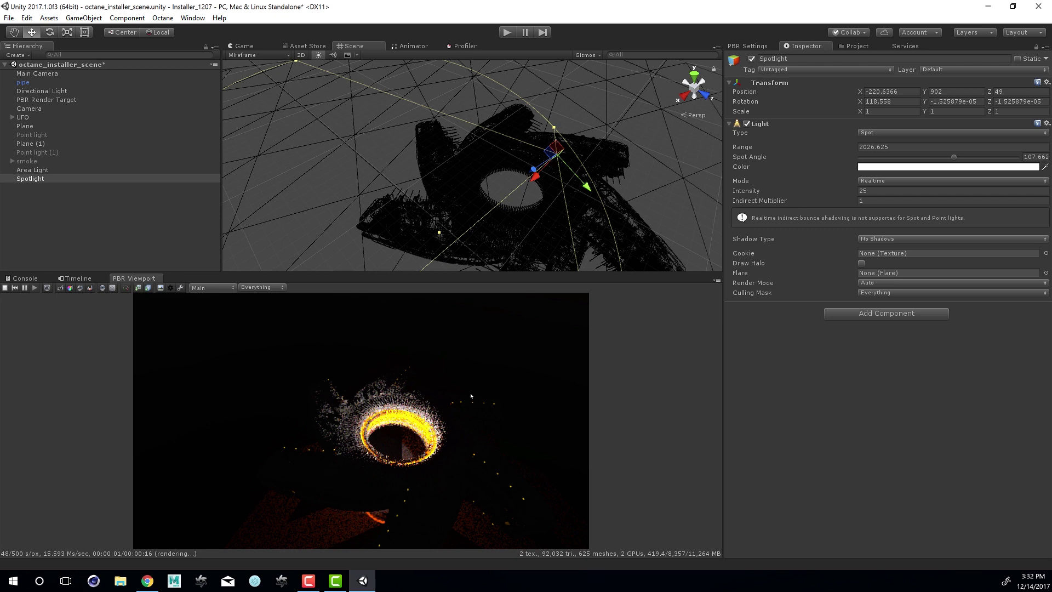
pyautogui.moveTo(535, 169); pyautogui.dragTo(658, 167)
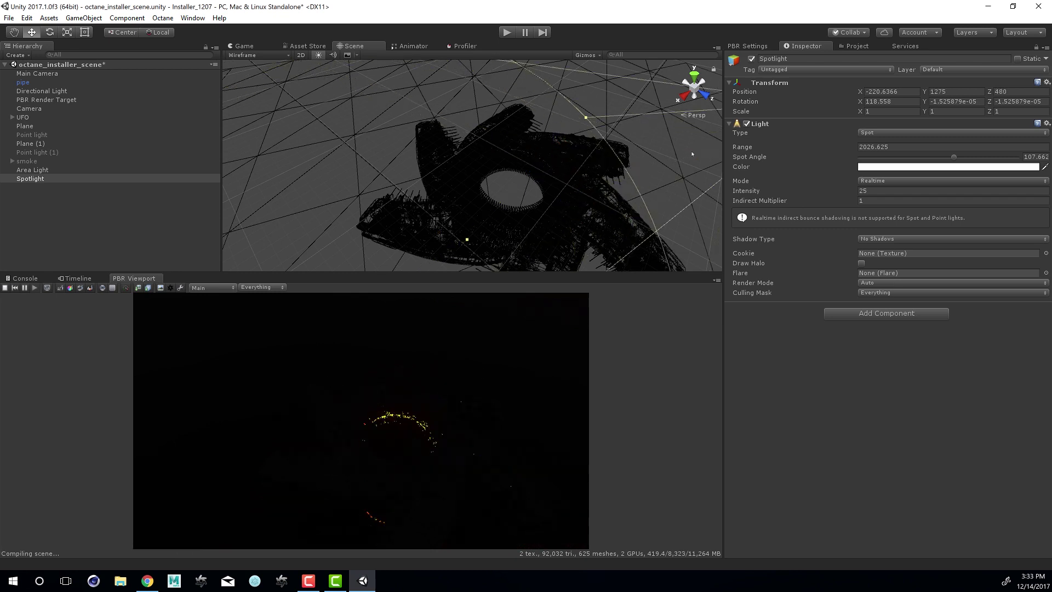
pyautogui.moveTo(692, 154); pyautogui.dragTo(707, 148)
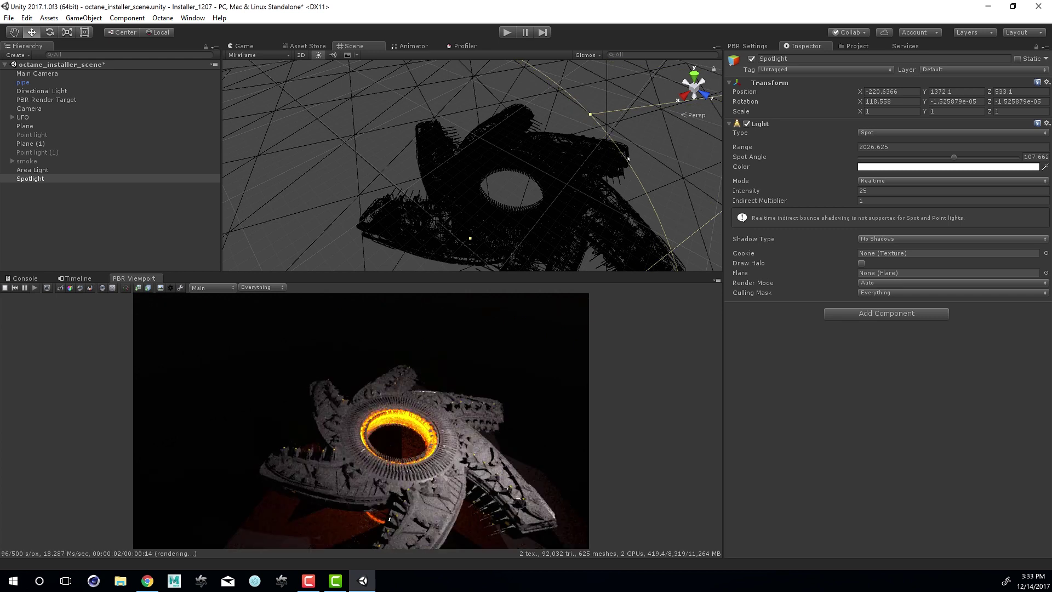
pyautogui.keyDown('alt'); pyautogui.moveTo(546, 151); pyautogui.dragTo(451, 155); pyautogui.keyUp('alt')
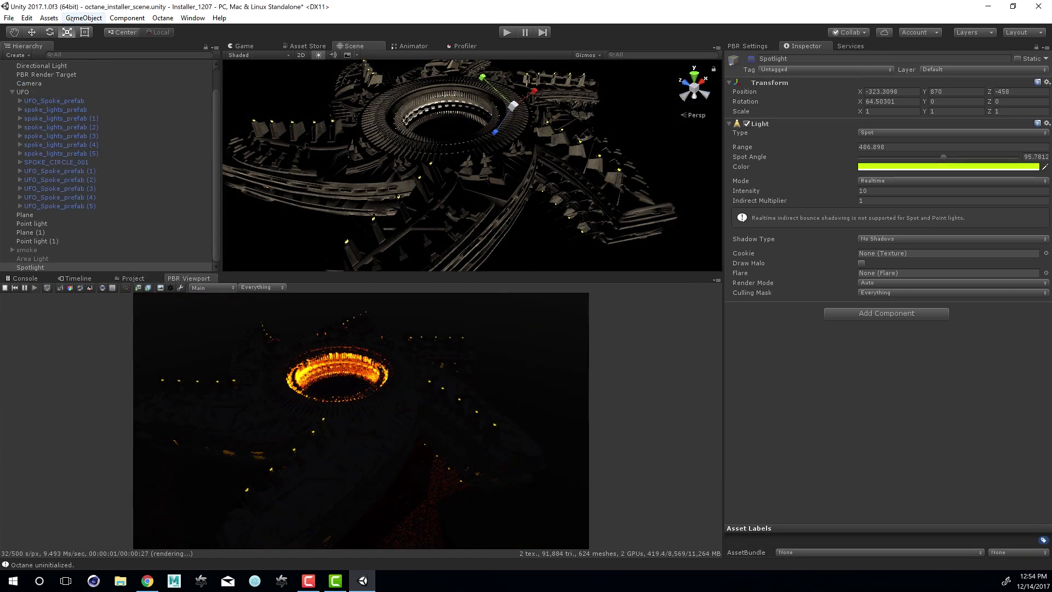
# Add a Sphere 3D object to the scene
pyautogui.click(71, 19)
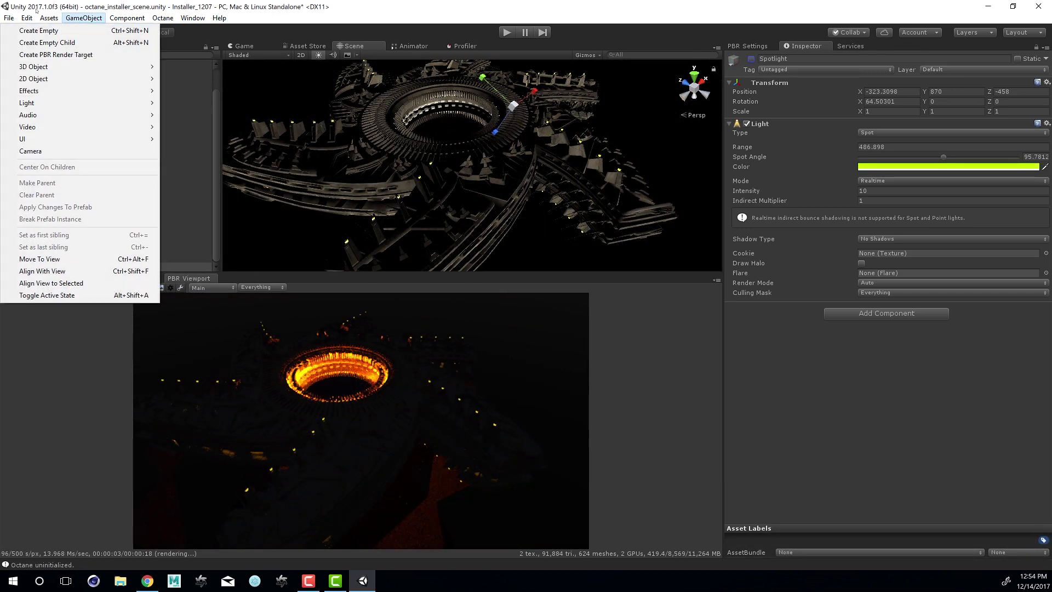
pyautogui.moveTo(83, 71)
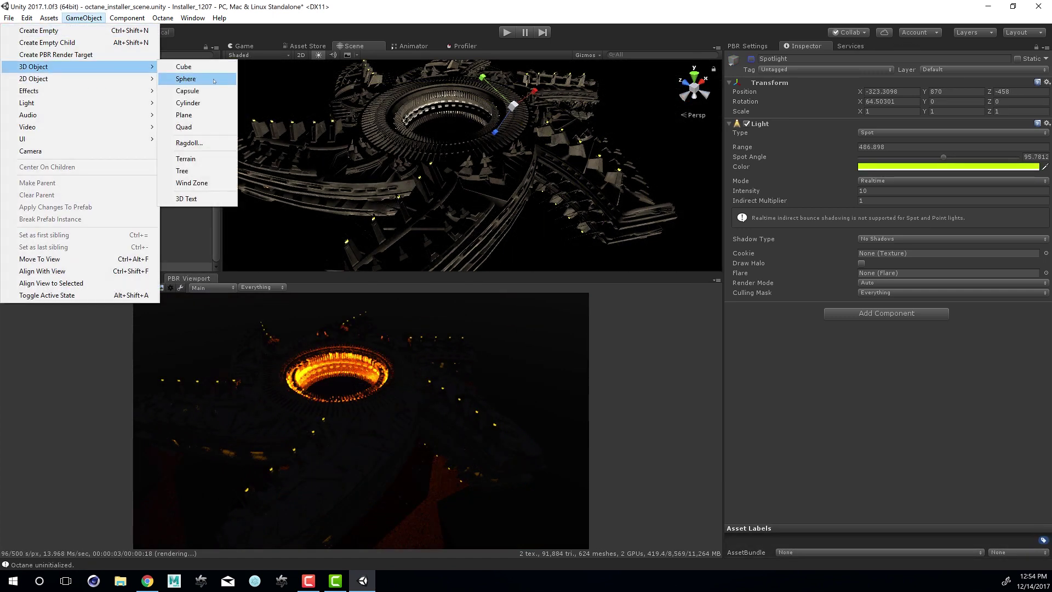
pyautogui.click(181, 77)
pyautogui.keyDown('alt'); pyautogui.moveTo(437, 216); pyautogui.dragTo(428, 209, button='right'); pyautogui.keyUp('alt')
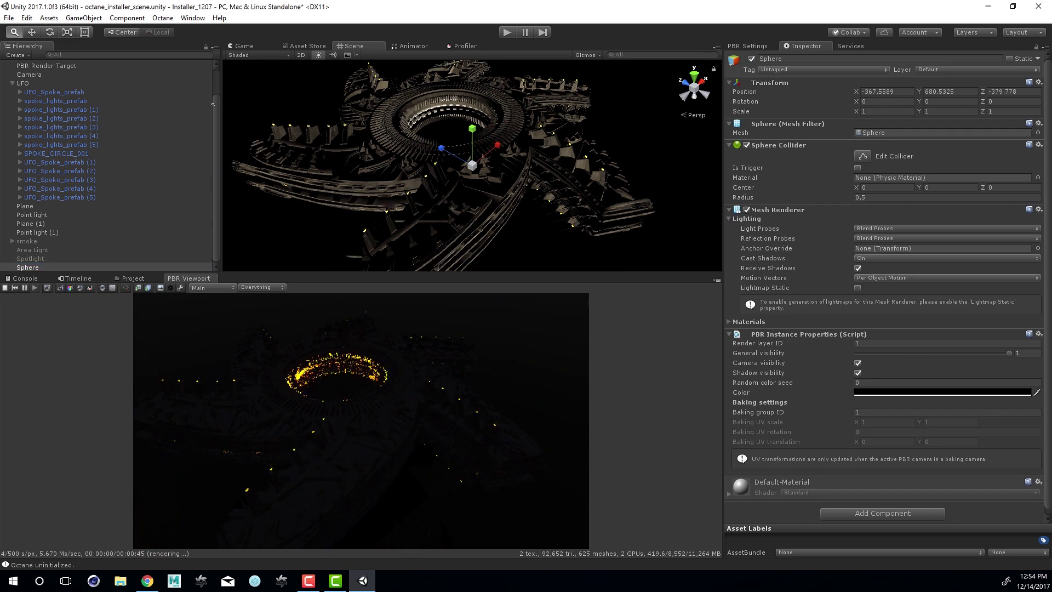
# Raise the sphere above the UFO's central ring to about Y 896 and scale it uniformly to about 32.26
pyautogui.press('w')
pyautogui.moveTo(472, 132); pyautogui.dragTo(581, 84)
pyautogui.press('r')
pyautogui.keyDown('alt'); pyautogui.scroll(10, 475, 87); pyautogui.keyUp('alt')
pyautogui.moveTo(482, 94); pyautogui.dragTo(1036, 206)
pyautogui.press('w')
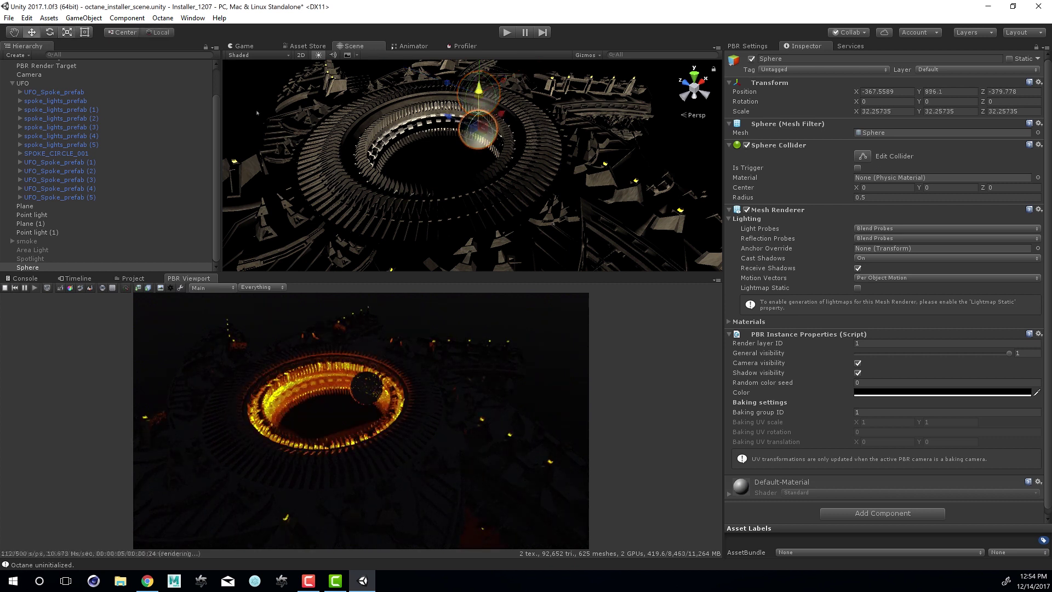
pyautogui.moveTo(258, 112); pyautogui.dragTo(146, 259)
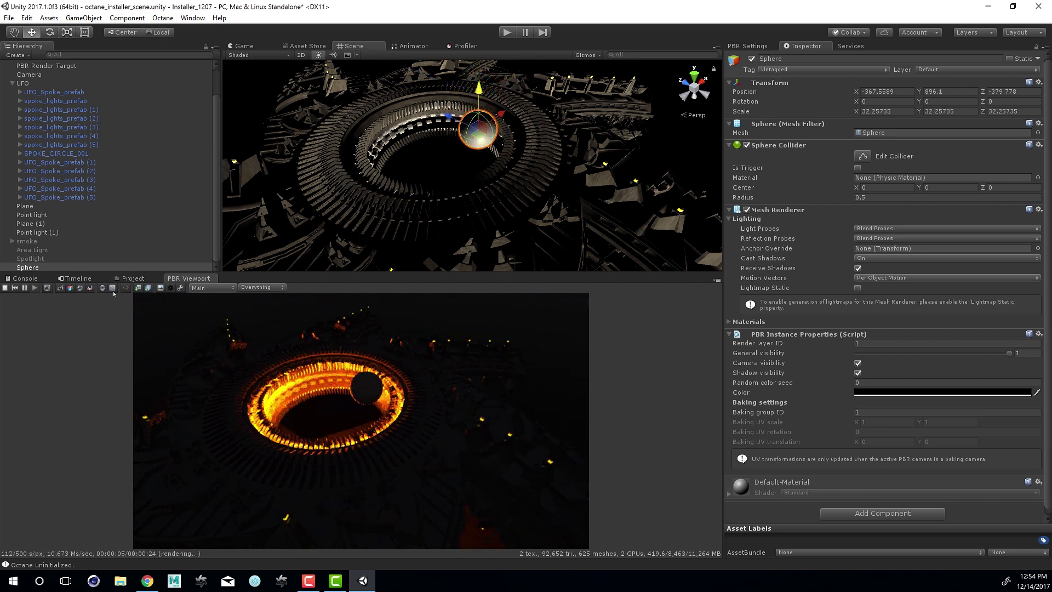
# Dock the Project window beside the Inspector and create a material named emissive in the Assets folder
pyautogui.hotkey('ctrl', '5')
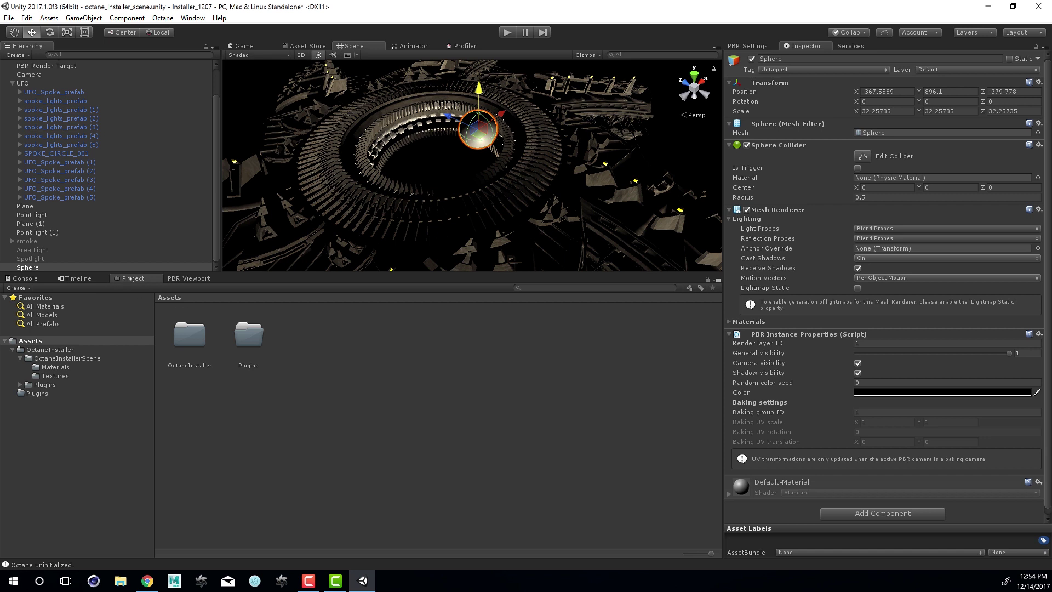
pyautogui.moveTo(130, 279); pyautogui.dragTo(860, 49)
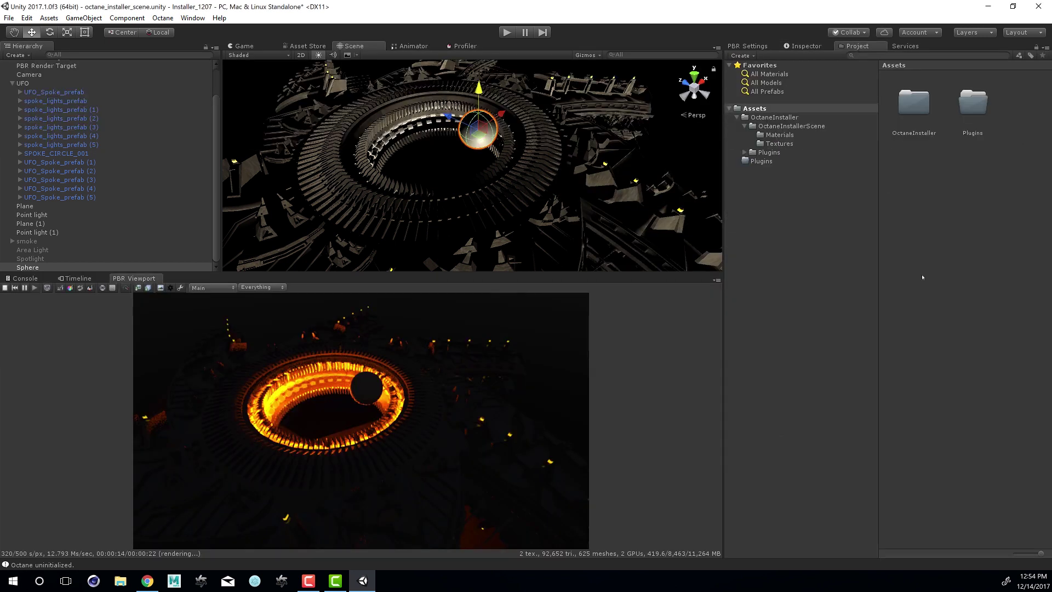
pyautogui.rightClick(906, 181)
pyautogui.moveTo(920, 188)
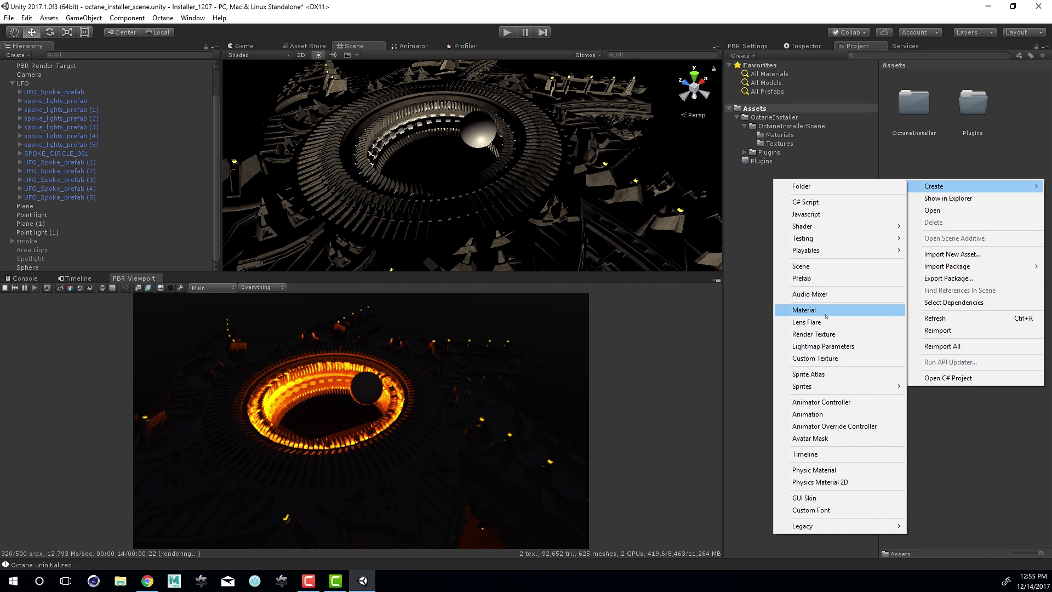
pyautogui.click(805, 310)
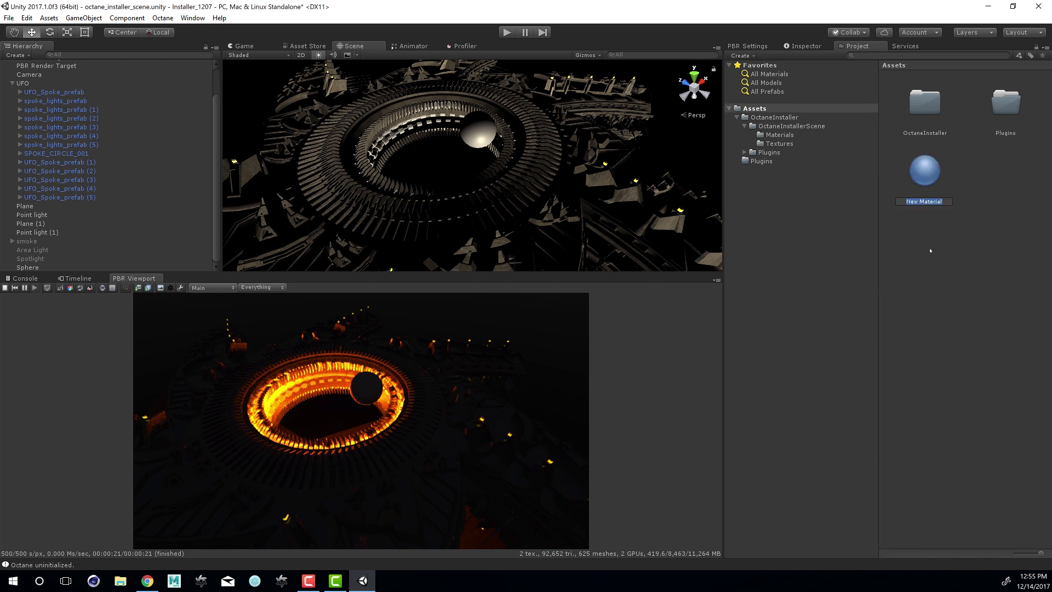
pyautogui.write('emissive')
pyautogui.press('Return')
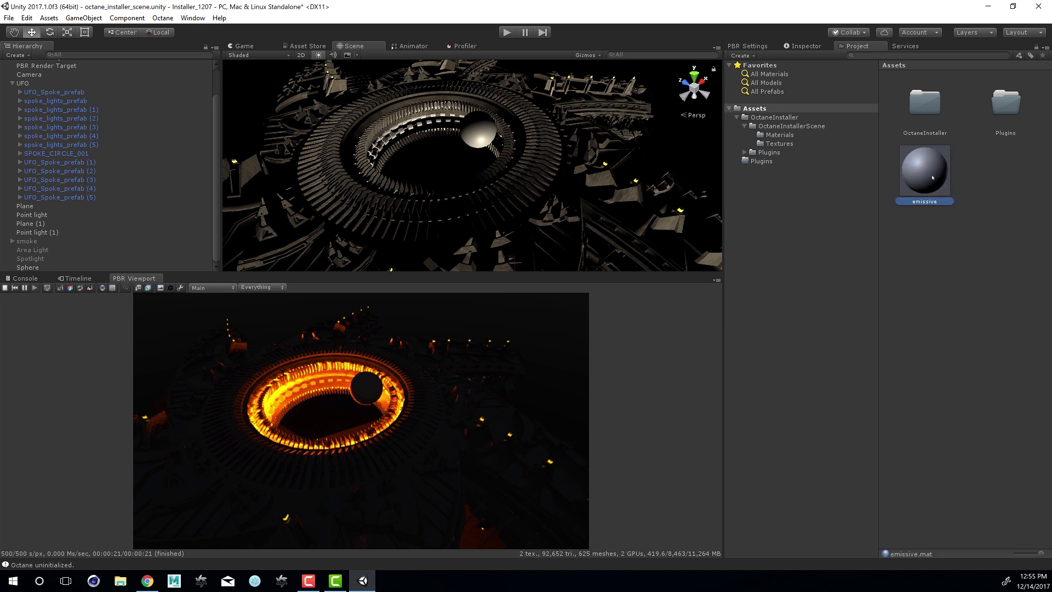
# Apply the emissive material to the sphere and expand the material's shader settings
pyautogui.moveTo(925, 171); pyautogui.dragTo(482, 132)
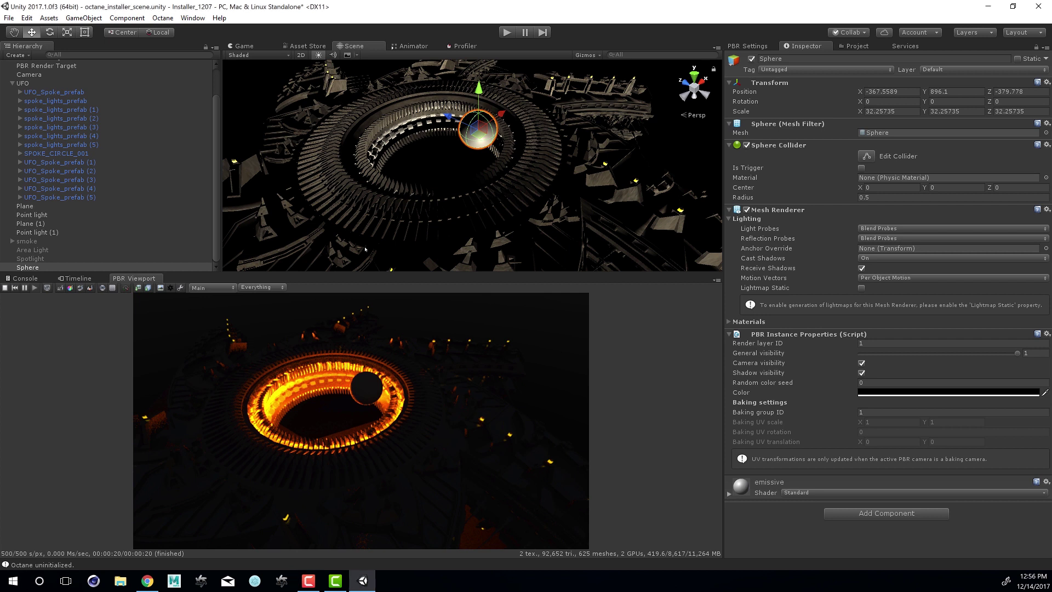
pyautogui.click(729, 494)
pyautogui.scroll(-4, 854, 467)
pyautogui.scroll(-4, 854, 466)
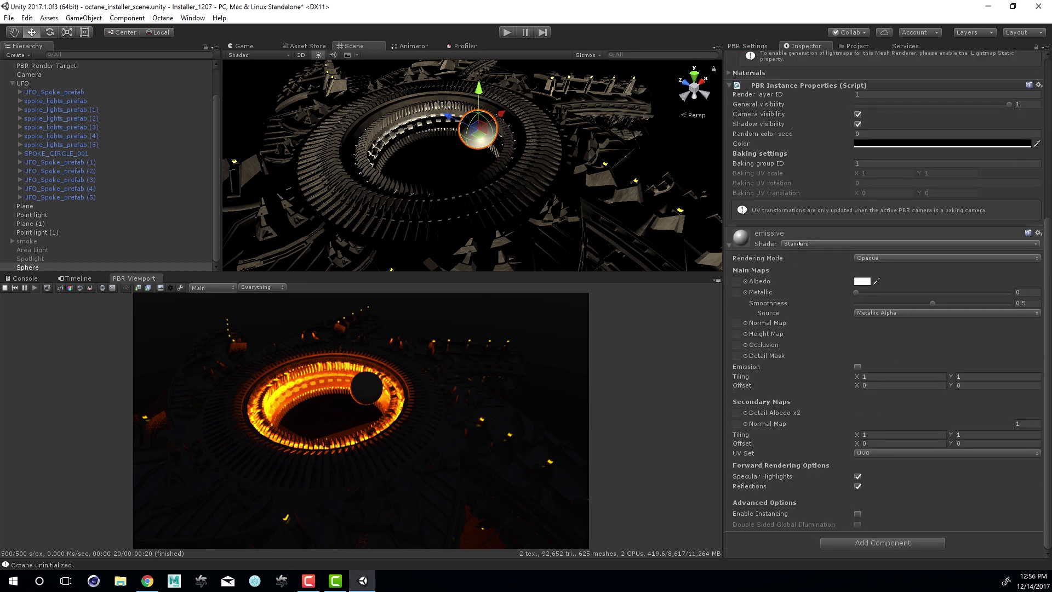
# Enable emission on the emissive material and give it the light pink color FFB8B8
pyautogui.click(858, 366)
pyautogui.click(861, 376)
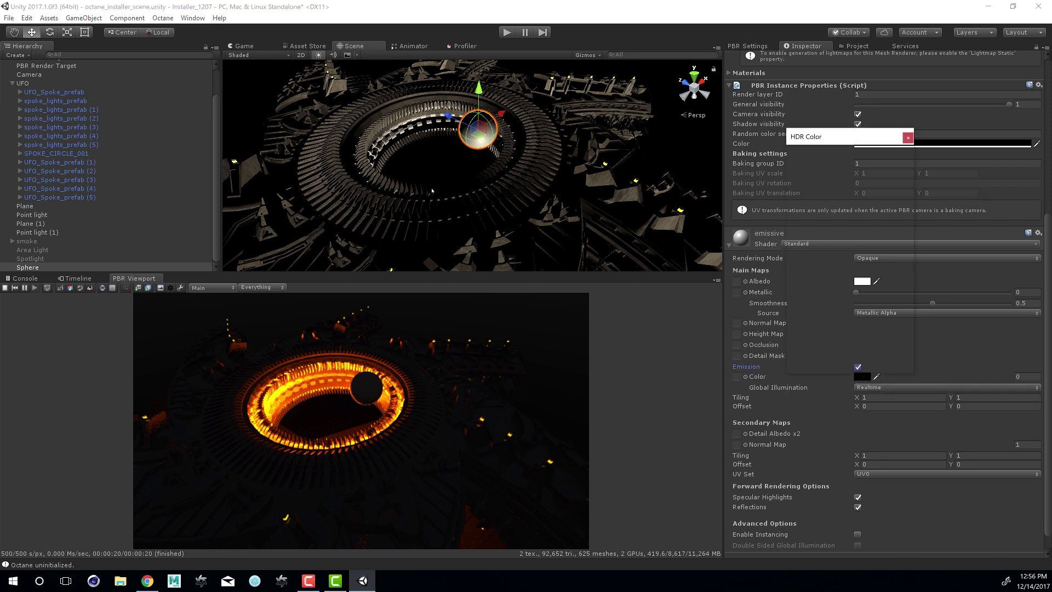
pyautogui.moveTo(843, 214); pyautogui.dragTo(827, 201)
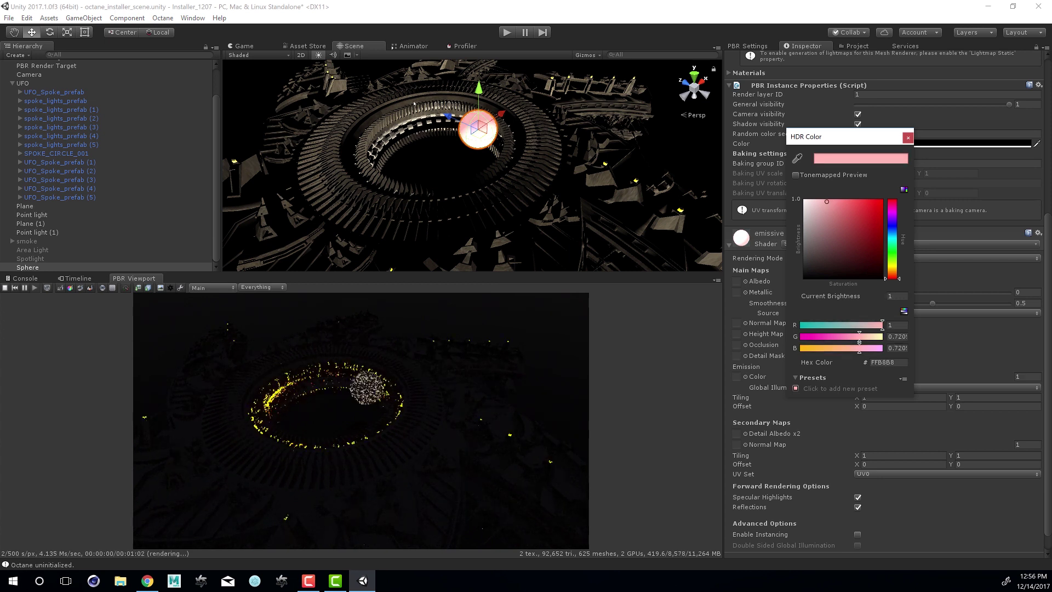
pyautogui.click(909, 137)
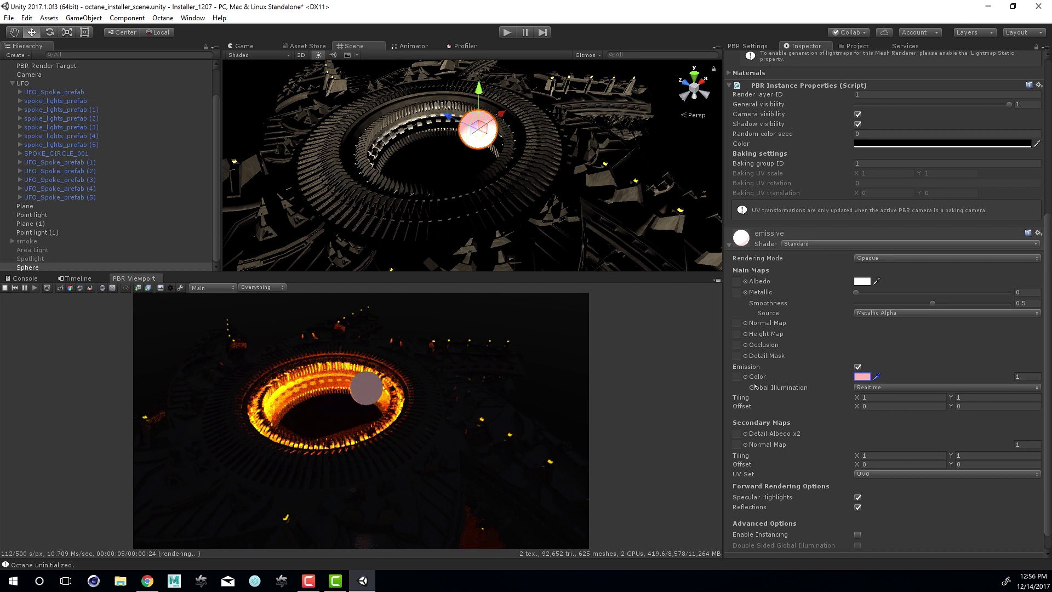
# Try an emission brightness of 99 on the emissive material and reduce it to 10
pyautogui.click(1029, 377)
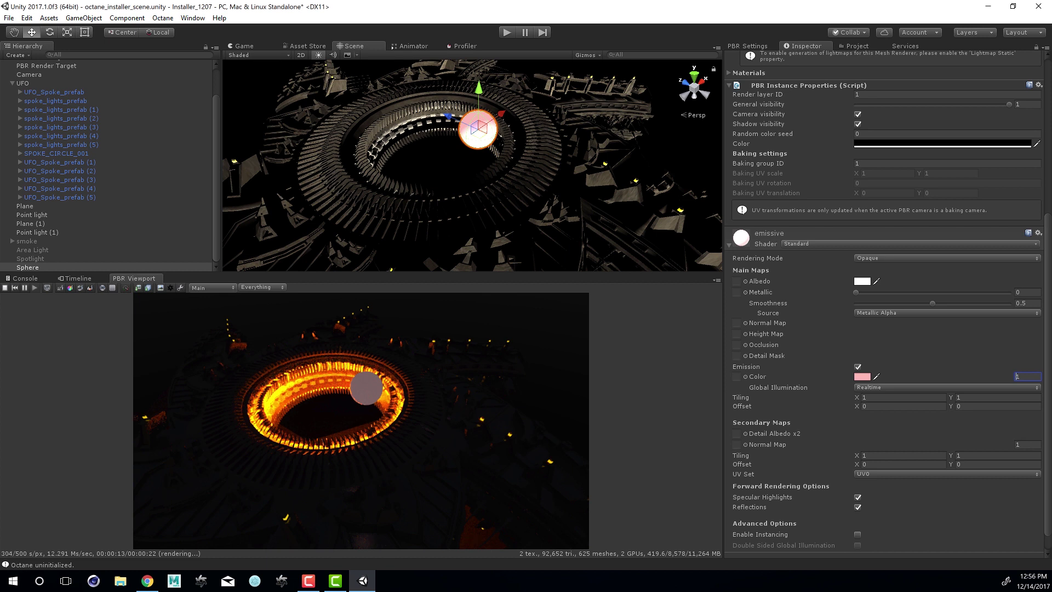
pyautogui.write('99')
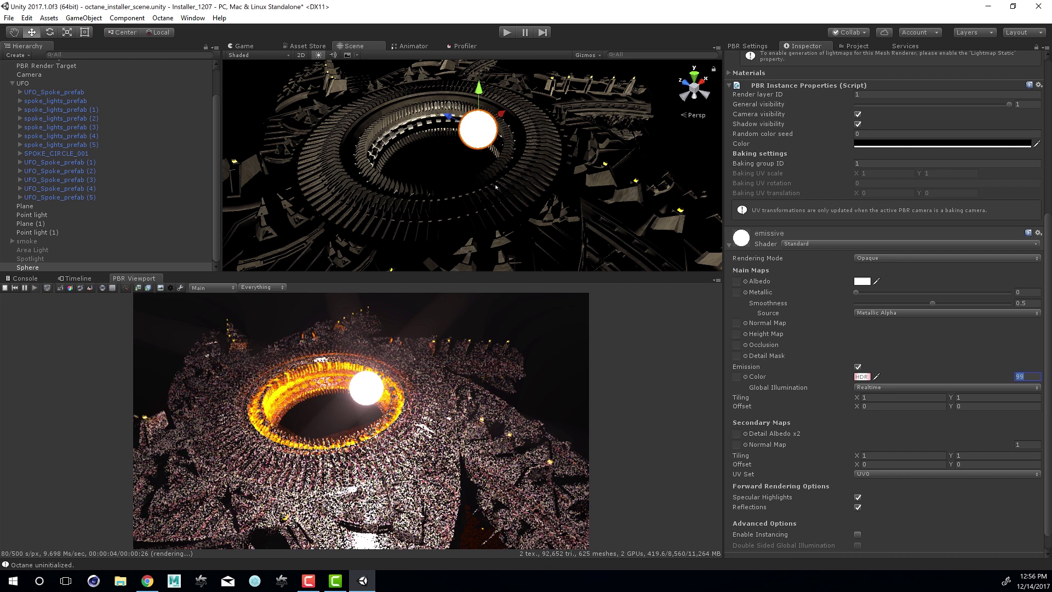
pyautogui.write('10')
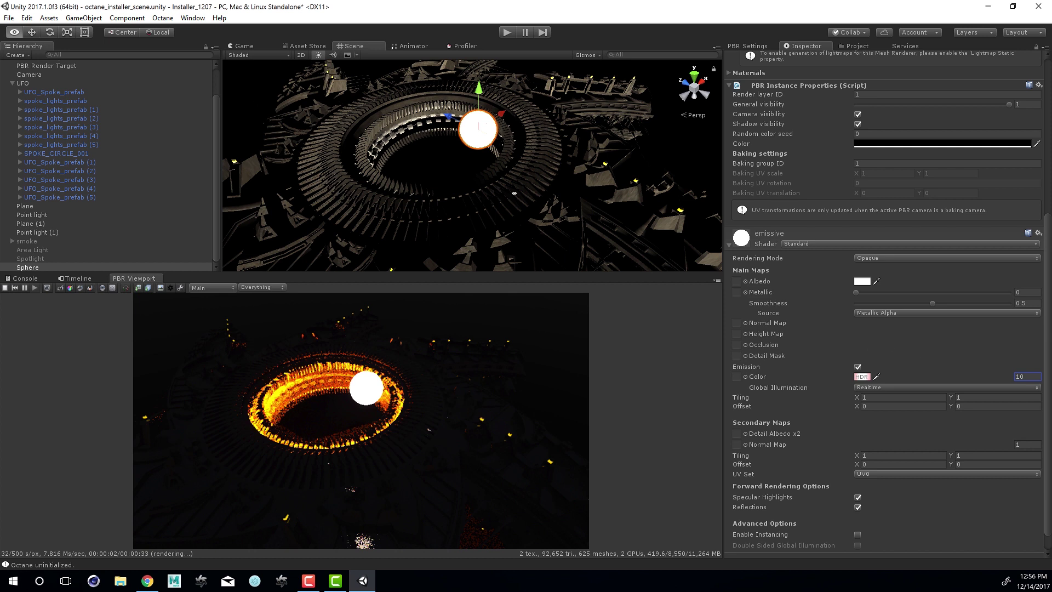
# Try saturated reds at different brightness levels for the sphere's emission color, settling on a light pink with brightness 8.75
pyautogui.keyDown('alt'); pyautogui.moveTo(529, 222); pyautogui.dragTo(515, 189, button='middle'); pyautogui.keyUp('alt')
pyautogui.keyDown('alt'); pyautogui.moveTo(515, 190); pyautogui.dragTo(577, 262, button='right'); pyautogui.keyUp('alt')
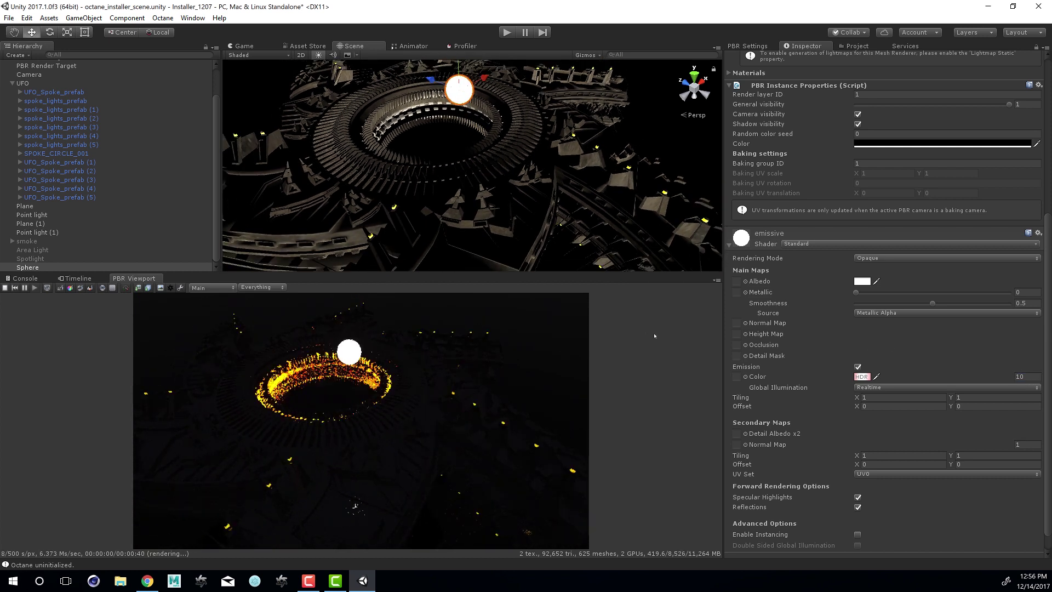
pyautogui.click(862, 377)
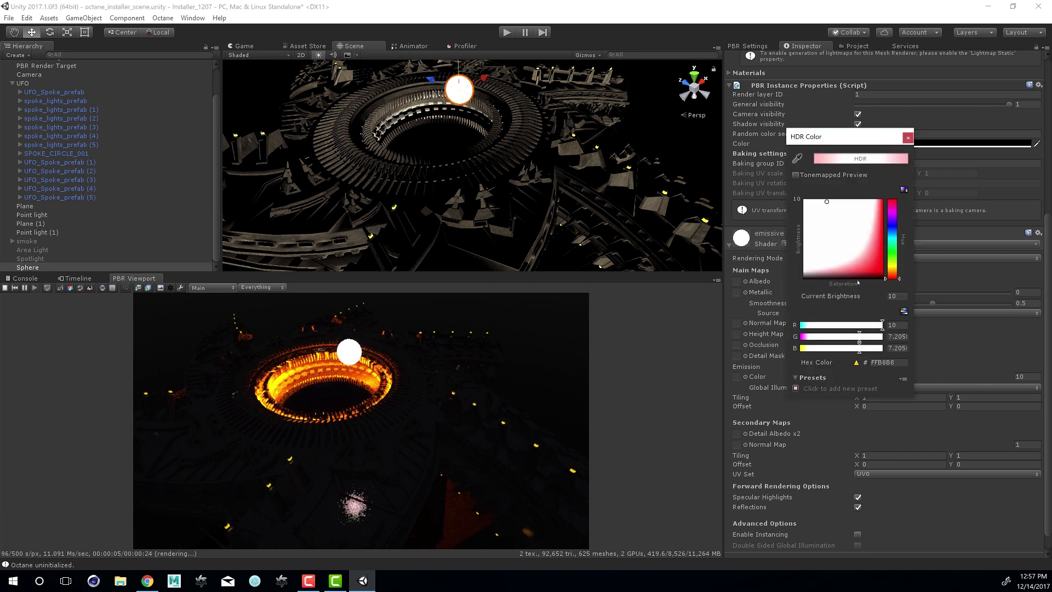
pyautogui.moveTo(827, 203)
pyautogui.mouseDown()
pyautogui.moveTo(846, 220)
pyautogui.moveTo(877, 216)
pyautogui.mouseUp()
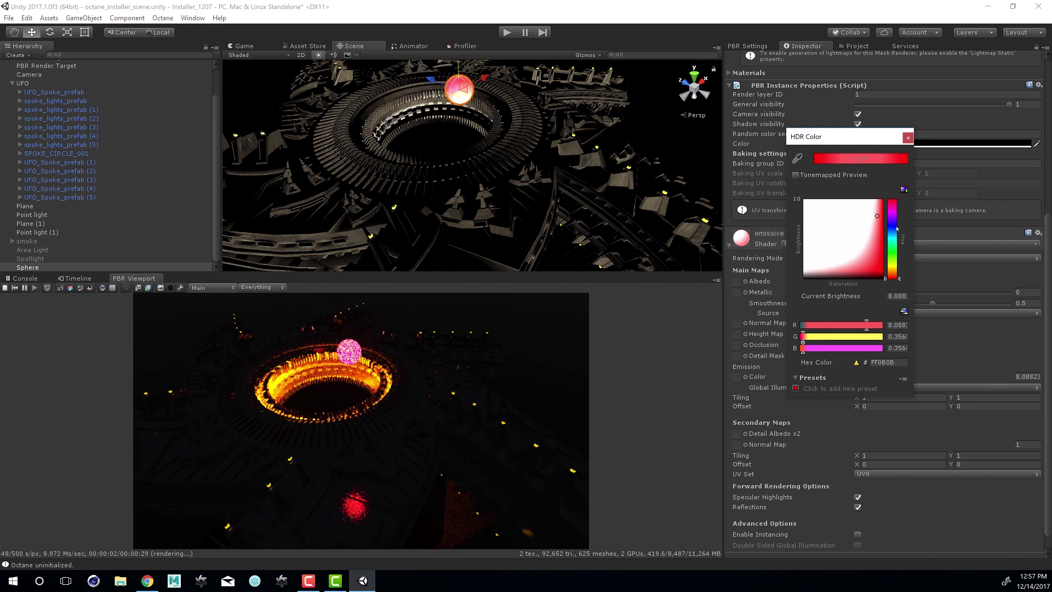
pyautogui.moveTo(877, 216); pyautogui.dragTo(877, 202)
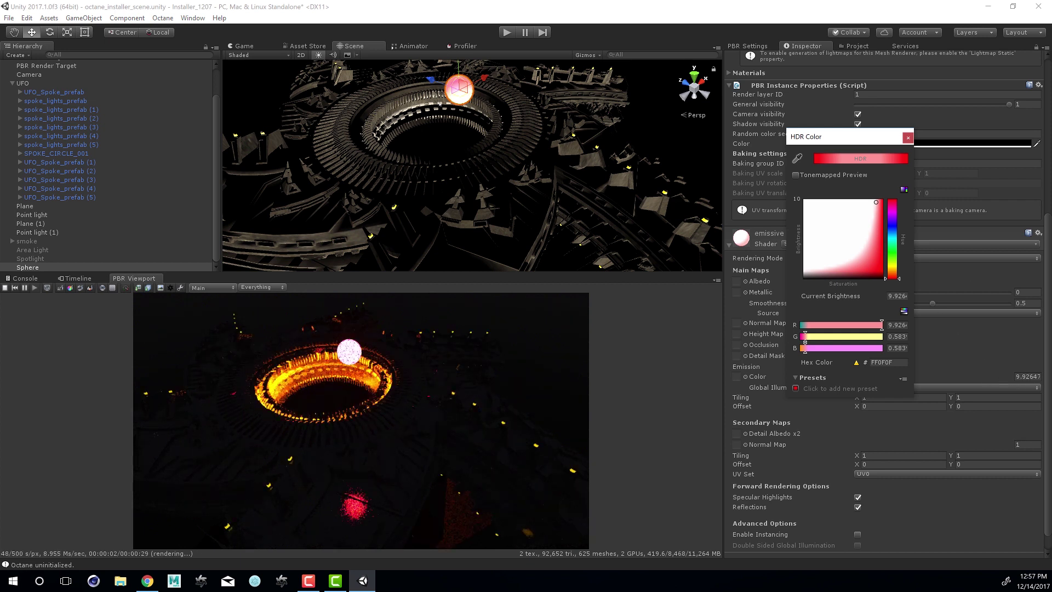
pyautogui.moveTo(879, 212); pyautogui.dragTo(869, 260)
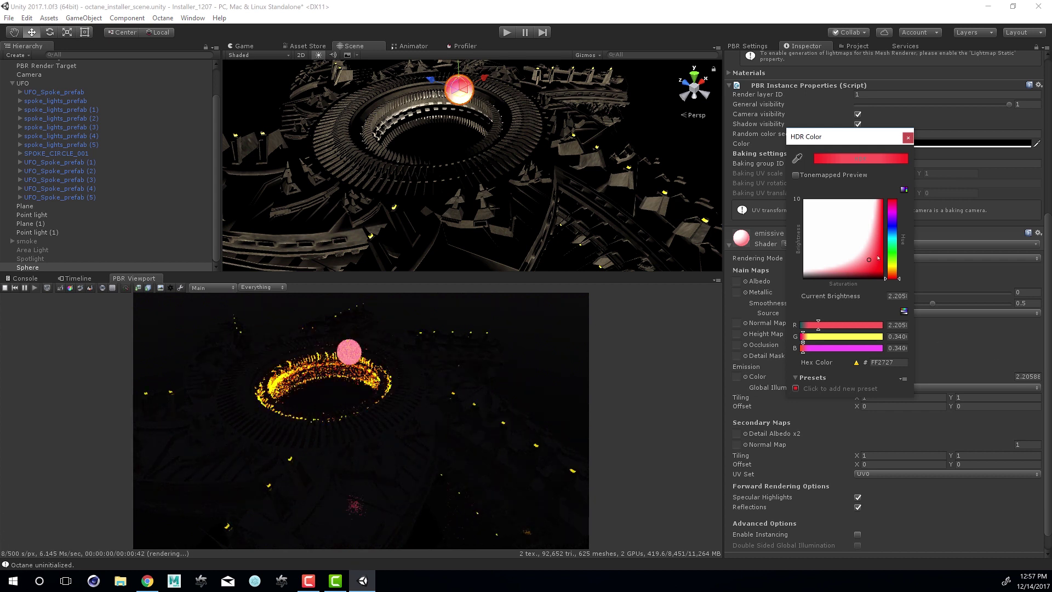
pyautogui.moveTo(869, 260); pyautogui.dragTo(852, 210)
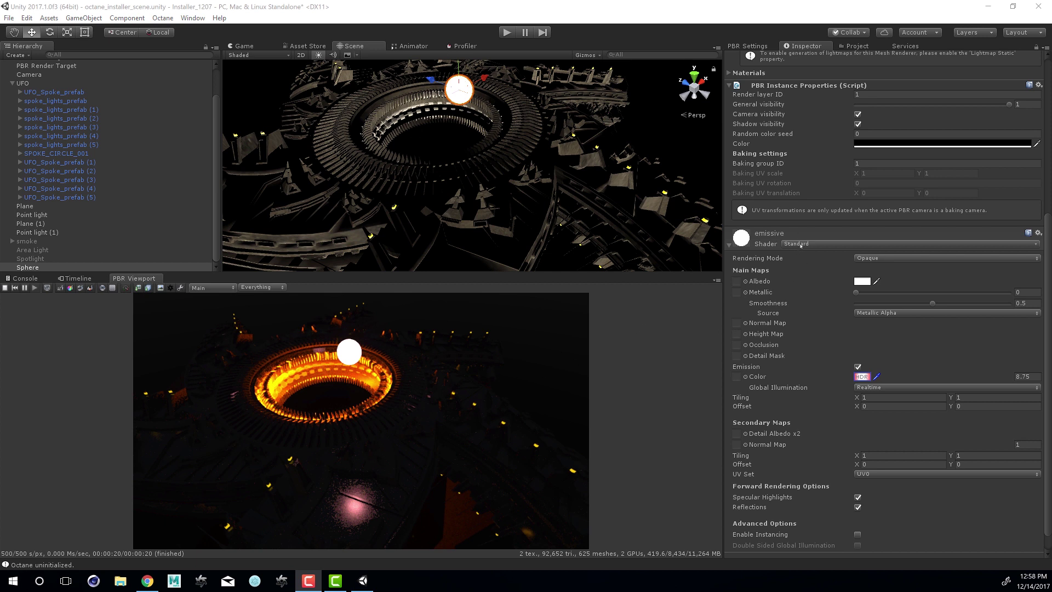
# Change the emissive material's shader to Octane PBR Override
pyautogui.click(801, 244)
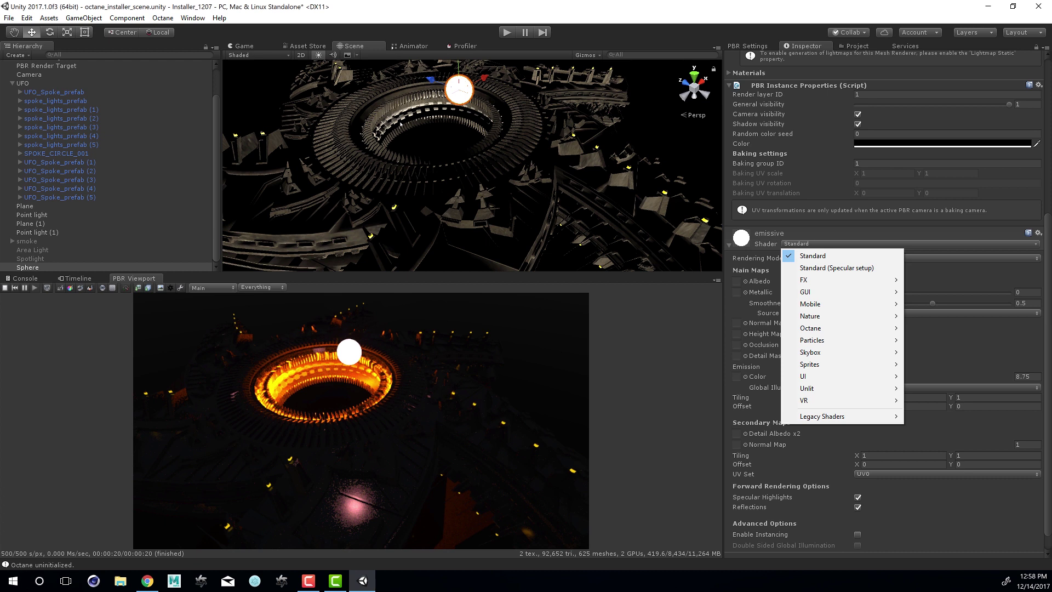
pyautogui.moveTo(822, 327)
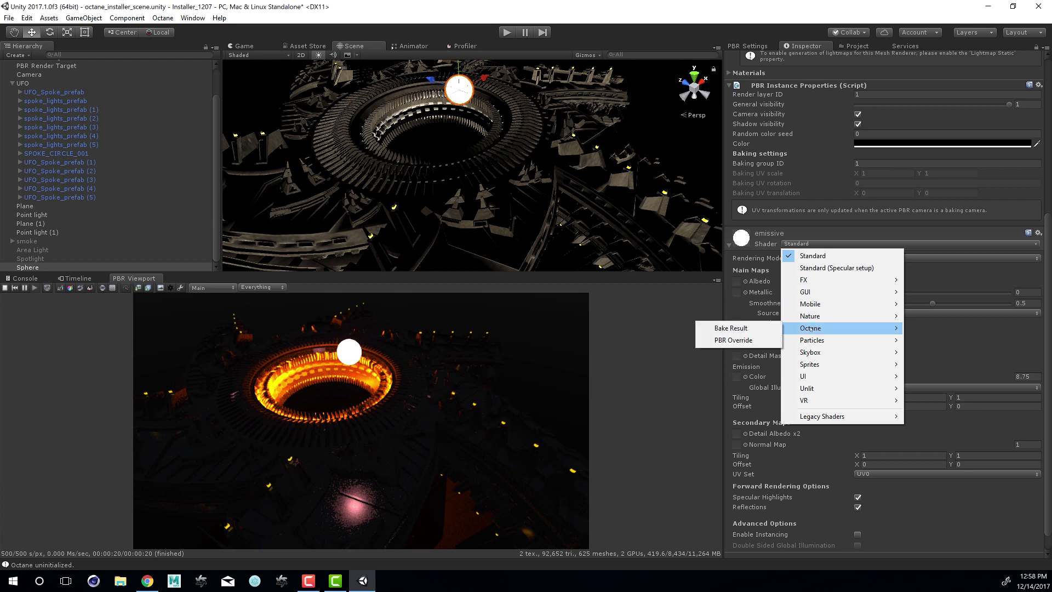
pyautogui.click(733, 340)
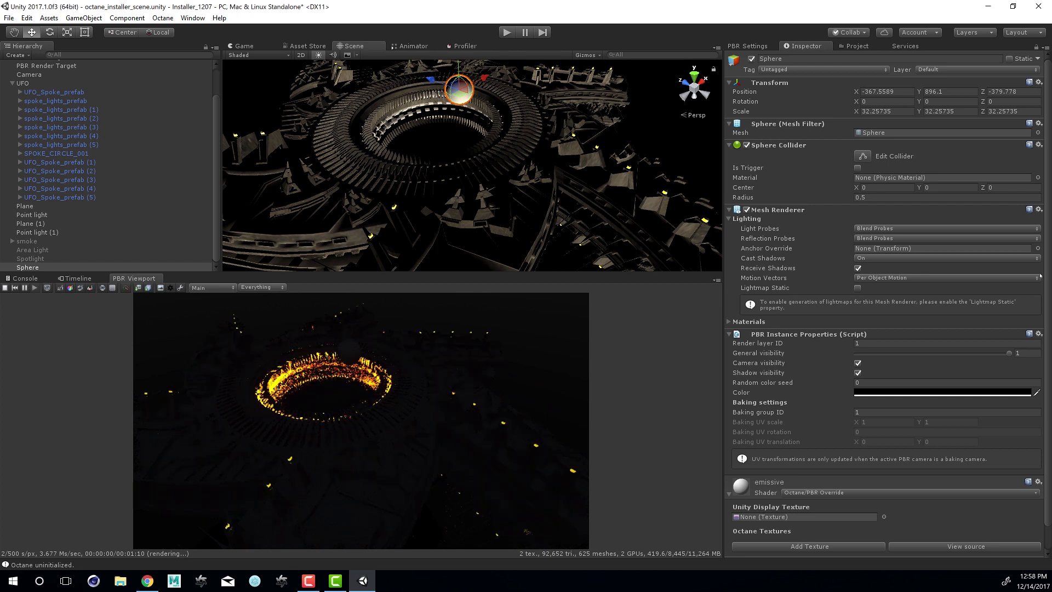
# Open the emissive material's Octane node graph and move the Material out node into the clear area of the graph
pyautogui.scroll(-1, 1044, 348)
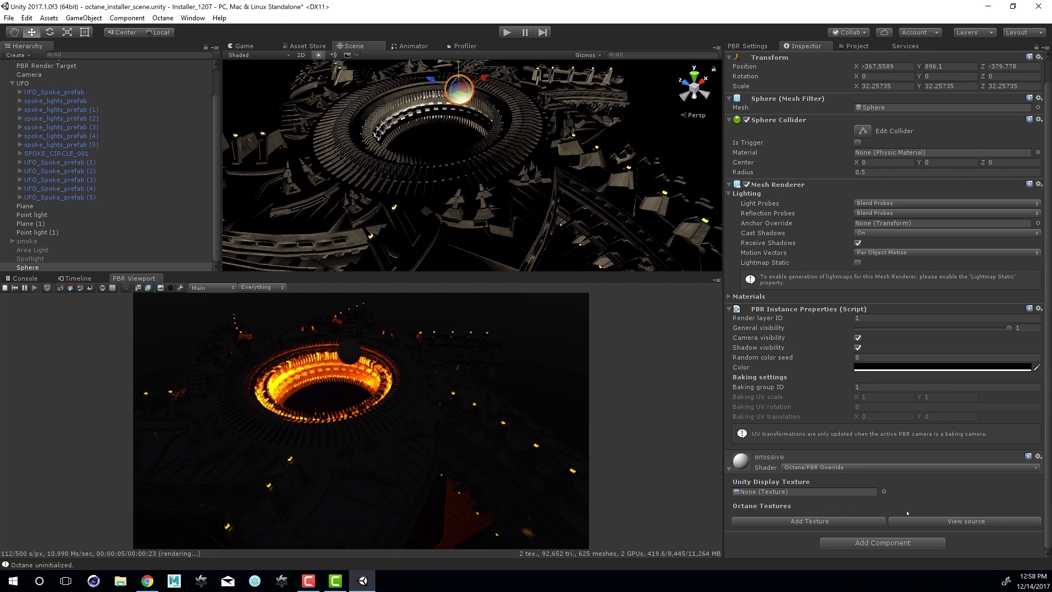
pyautogui.click(943, 522)
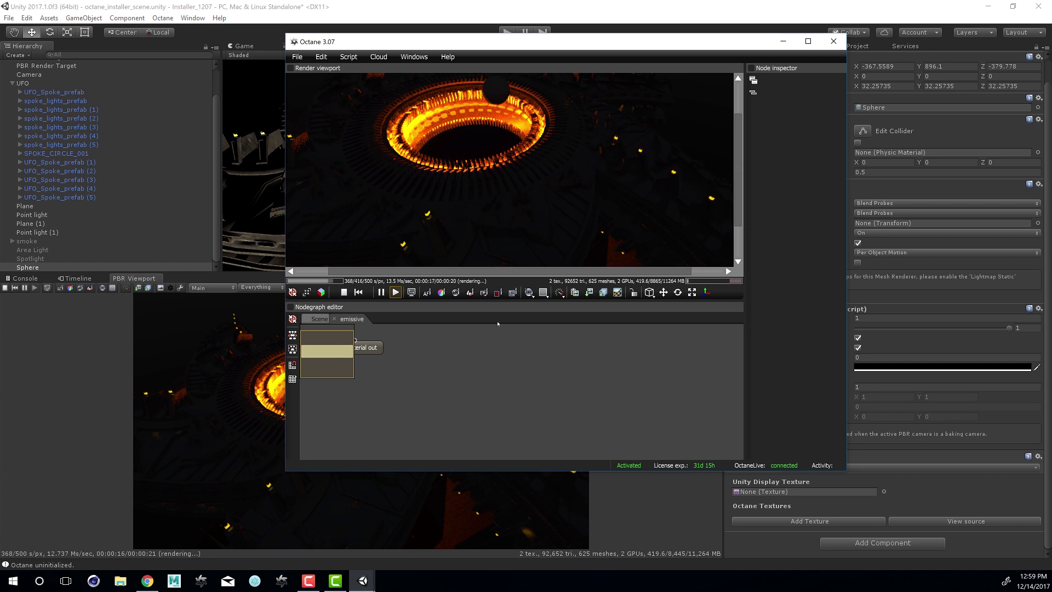
pyautogui.moveTo(373, 354); pyautogui.dragTo(545, 436)
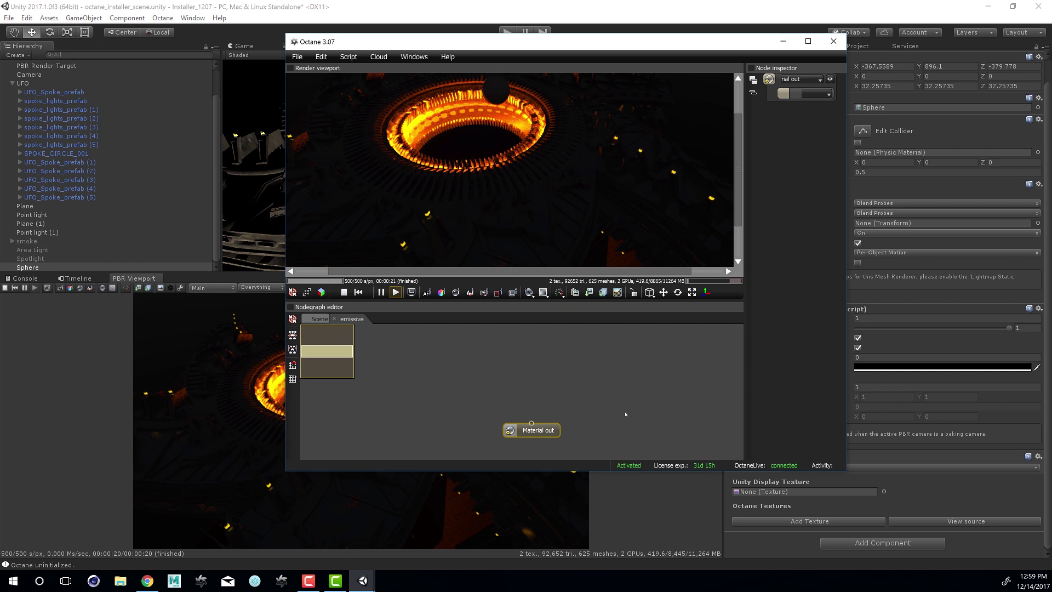
# Add a Diffuse material node above Material out and connect its output to the Material out input
pyautogui.rightClick(537, 382)
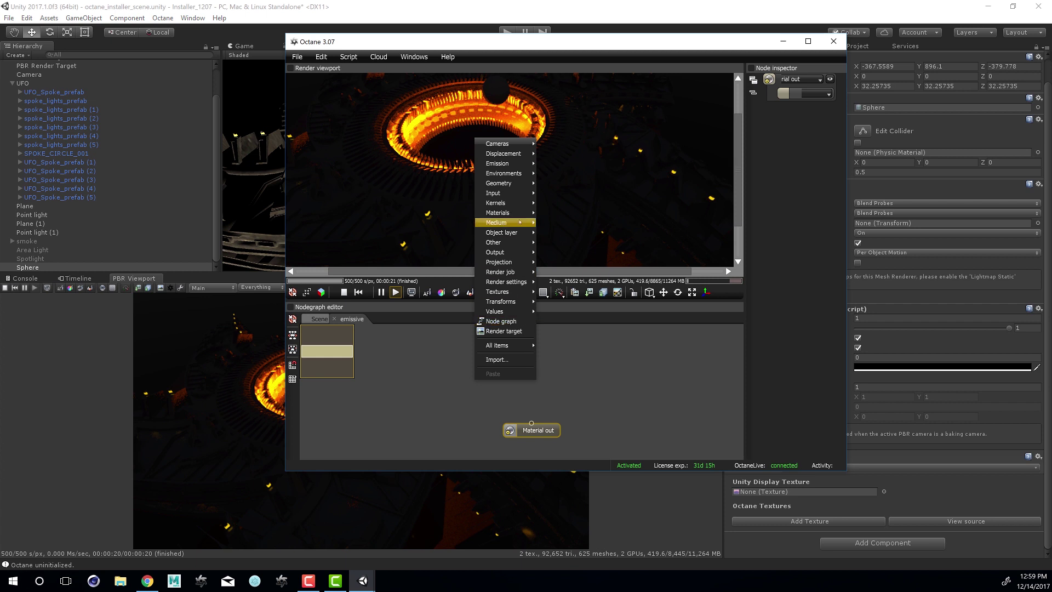
pyautogui.moveTo(507, 213)
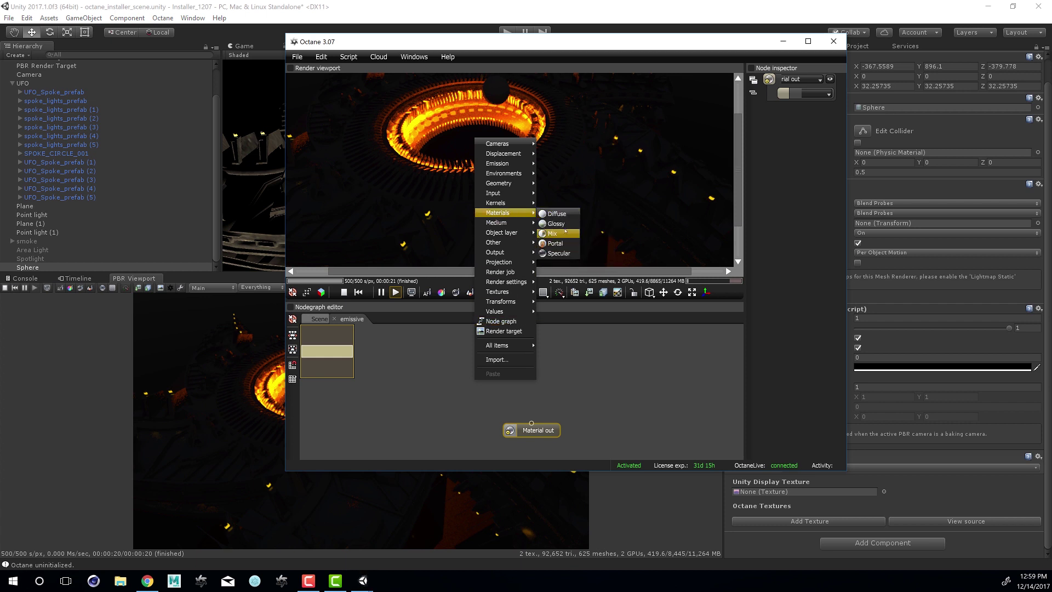
pyautogui.click(556, 213)
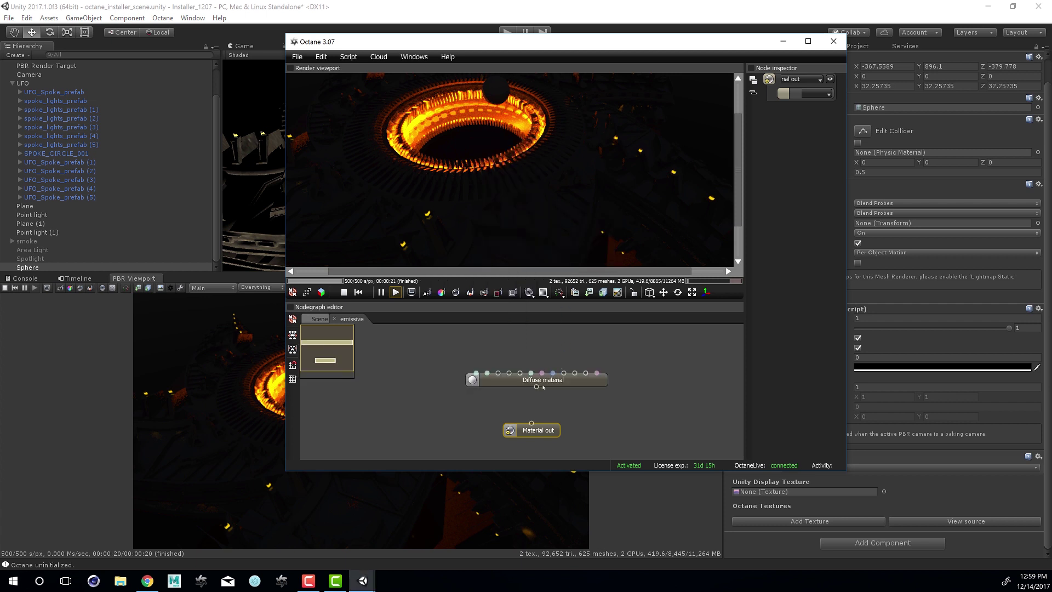
pyautogui.moveTo(536, 387); pyautogui.dragTo(532, 423)
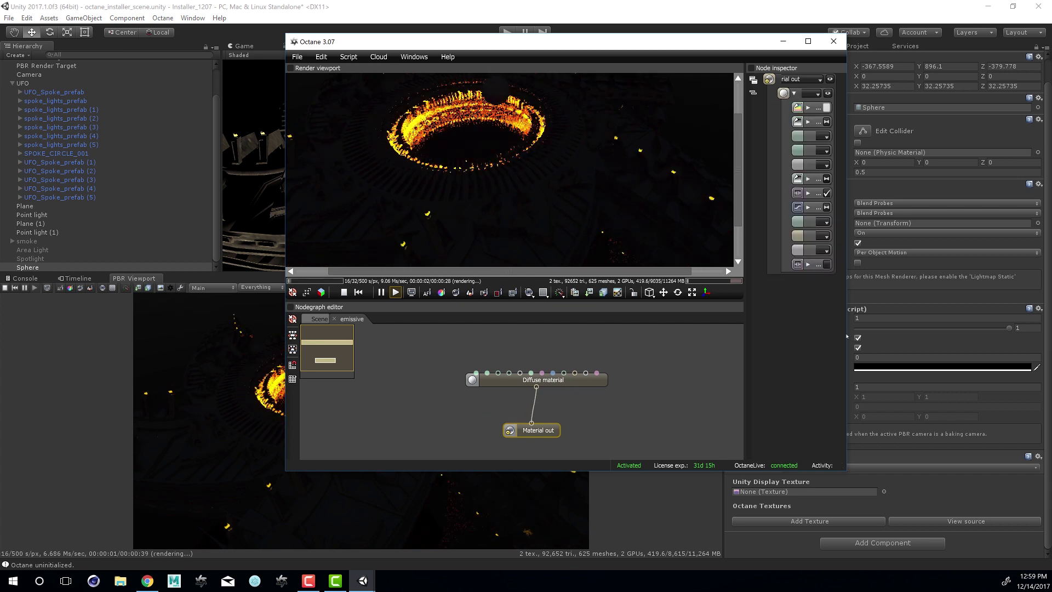
# Widen the Octane window and its node inspector, and assign Texture emission to the Diffuse material's emission
pyautogui.moveTo(849, 335); pyautogui.dragTo(1007, 341)
pyautogui.moveTo(877, 341); pyautogui.dragTo(641, 366)
pyautogui.moveTo(573, 381); pyautogui.dragTo(578, 390)
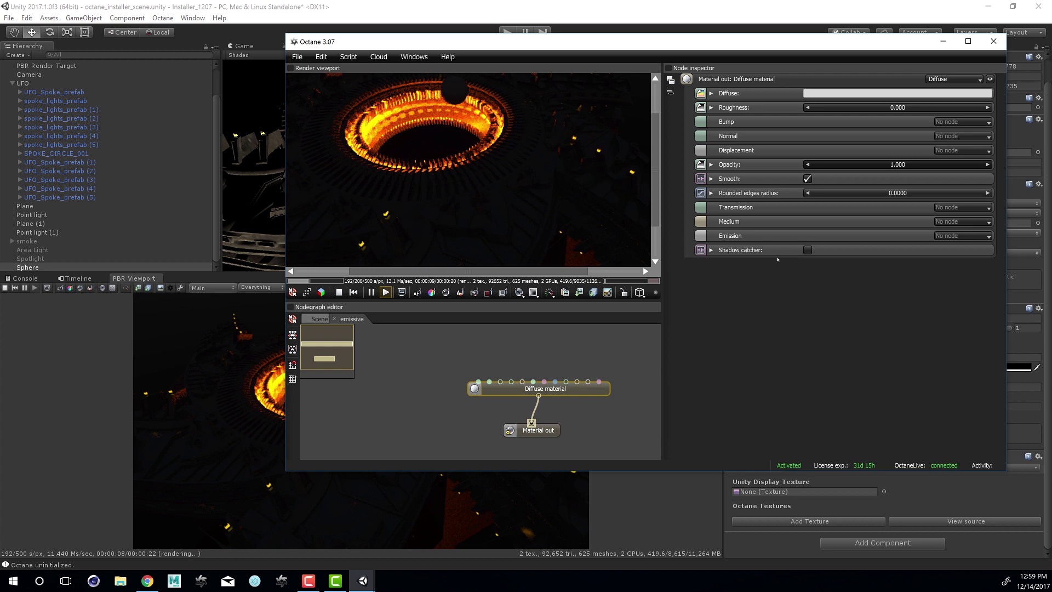
pyautogui.click(957, 236)
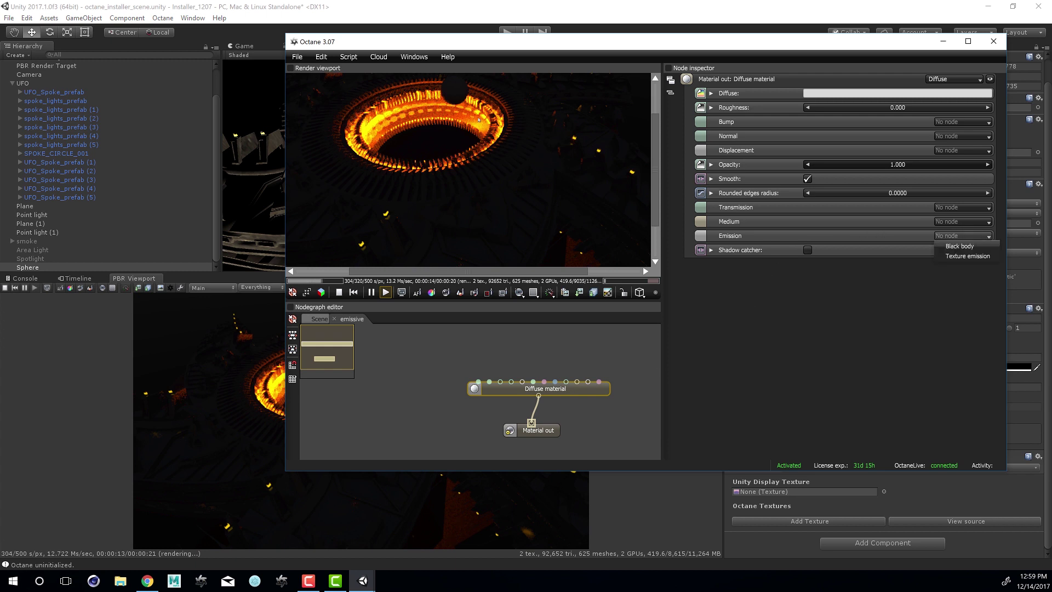
pyautogui.click(956, 256)
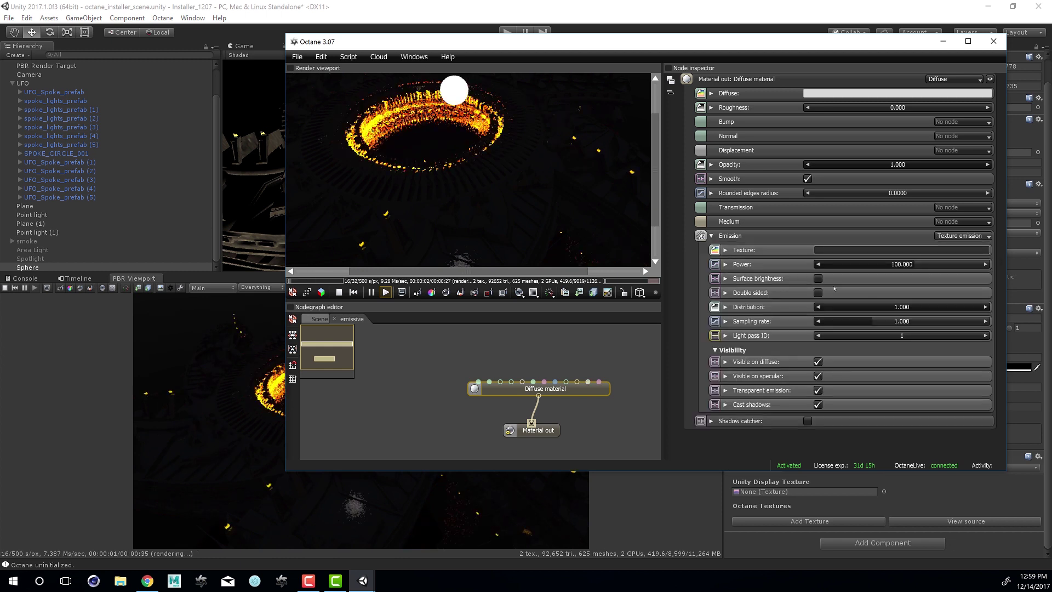
pyautogui.scroll(2, 328, 81)
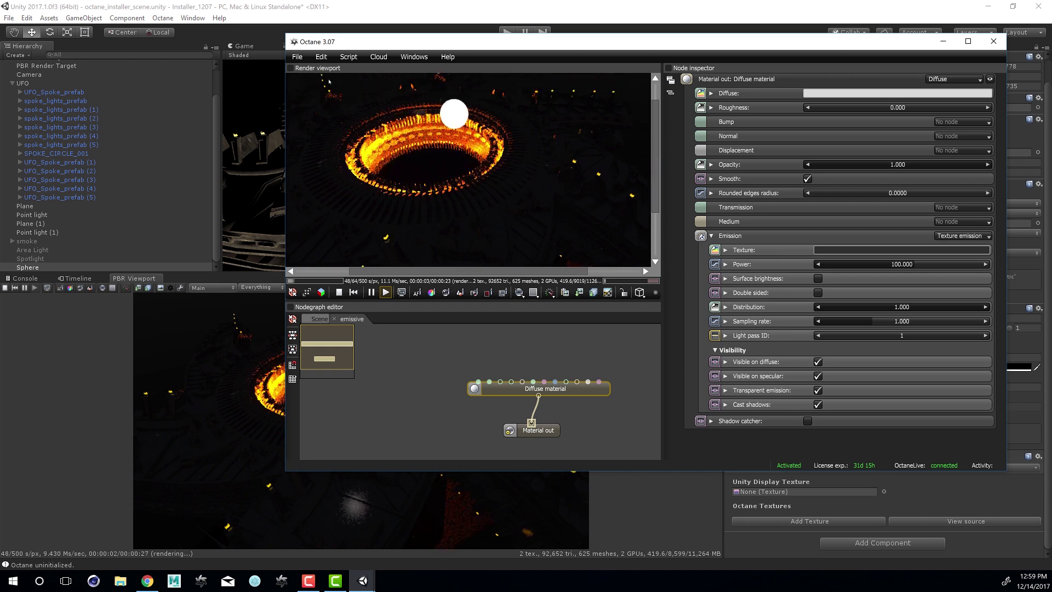
# Try Black body as the Diffuse material's emission type and return to Texture emission
pyautogui.click(979, 235)
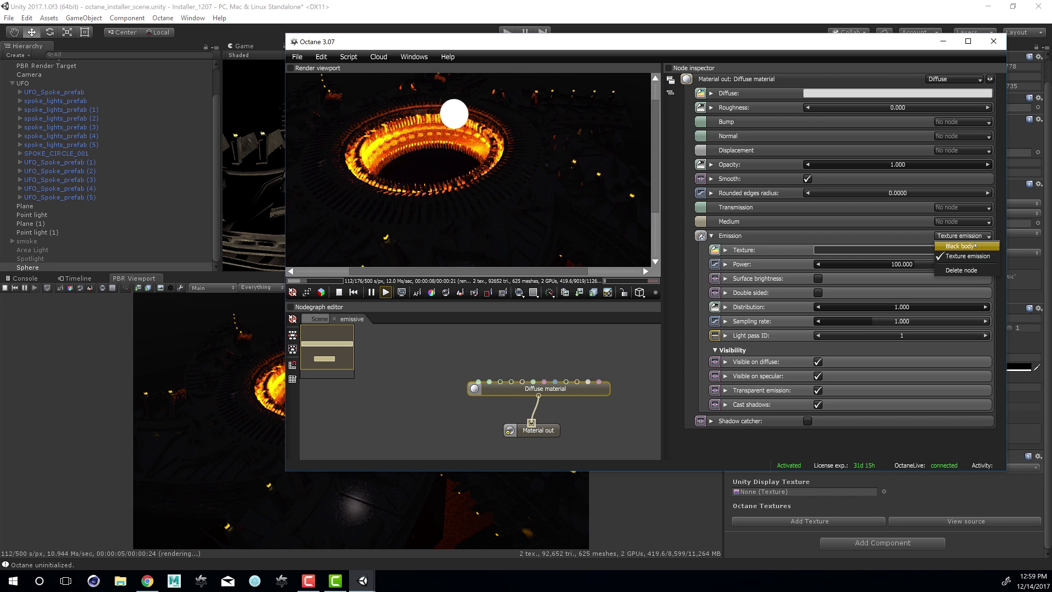
pyautogui.click(976, 246)
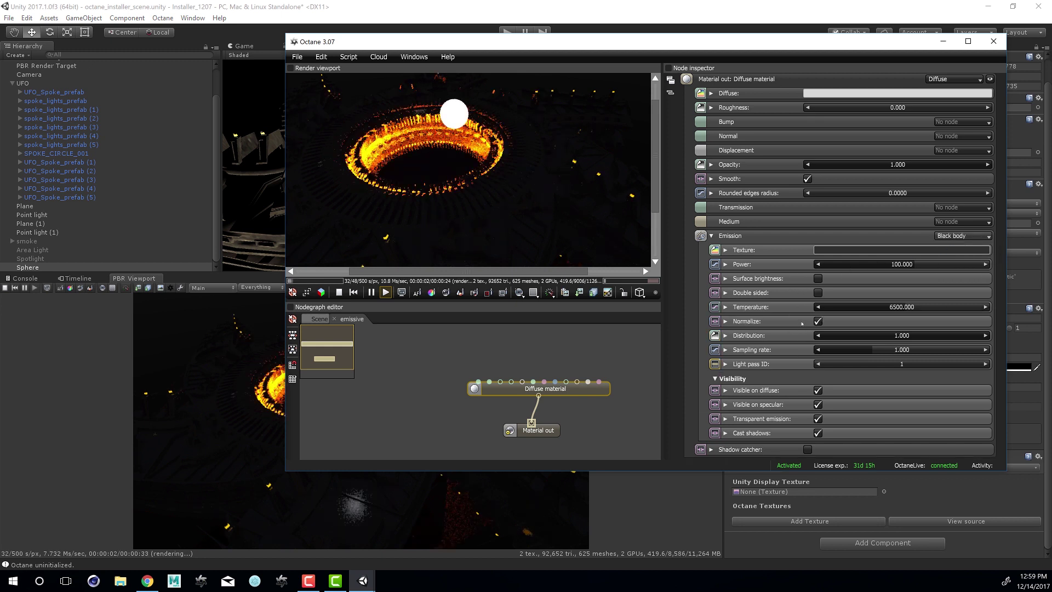
pyautogui.click(960, 237)
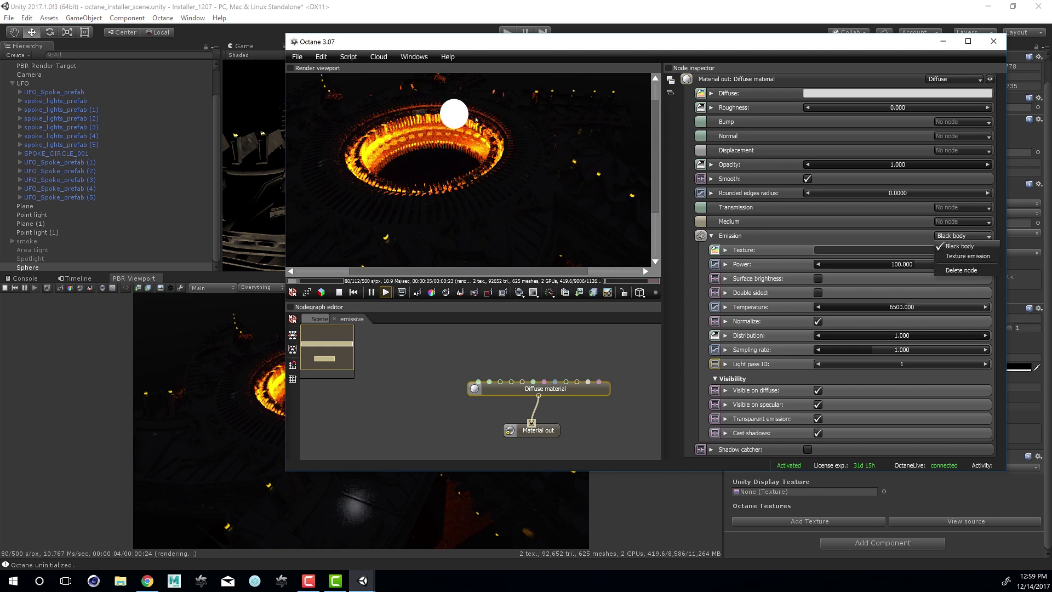
pyautogui.click(956, 256)
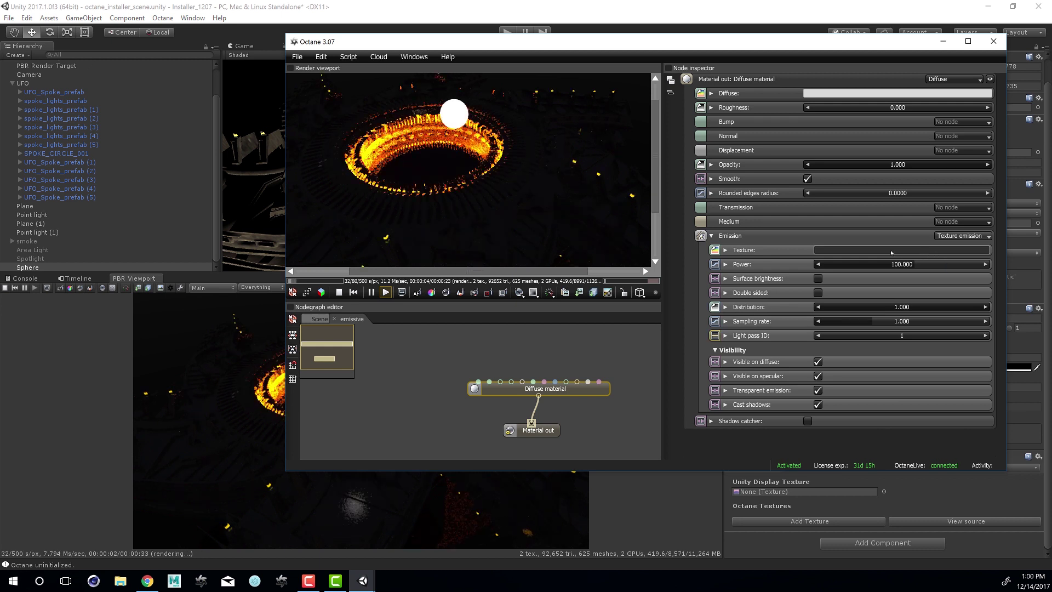
# Set the emission texture color to a saturated yellow-green with a value of about 0.255
pyautogui.click(892, 251)
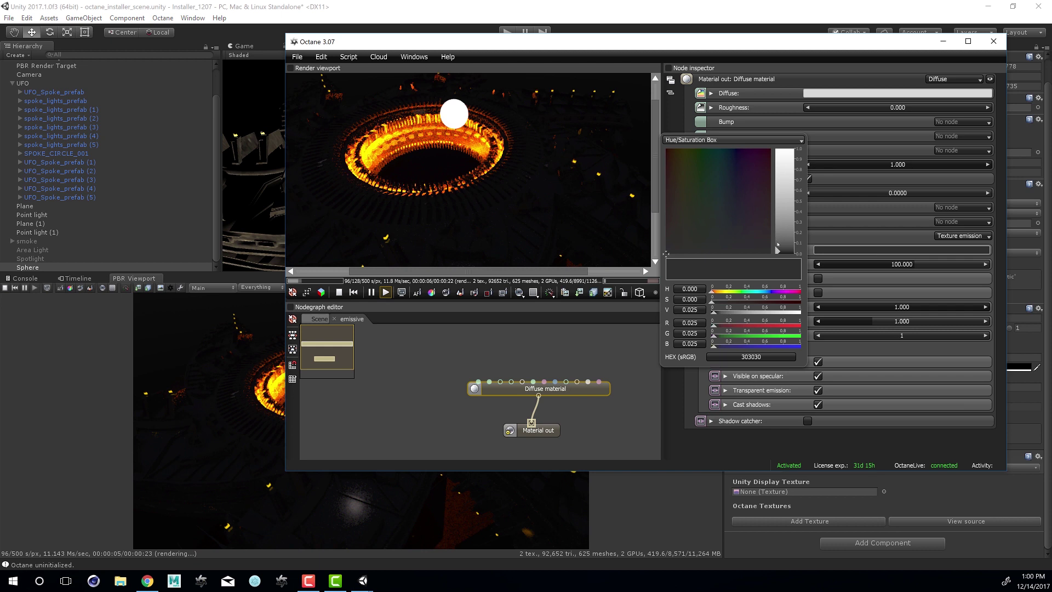
pyautogui.moveTo(729, 187); pyautogui.dragTo(688, 151)
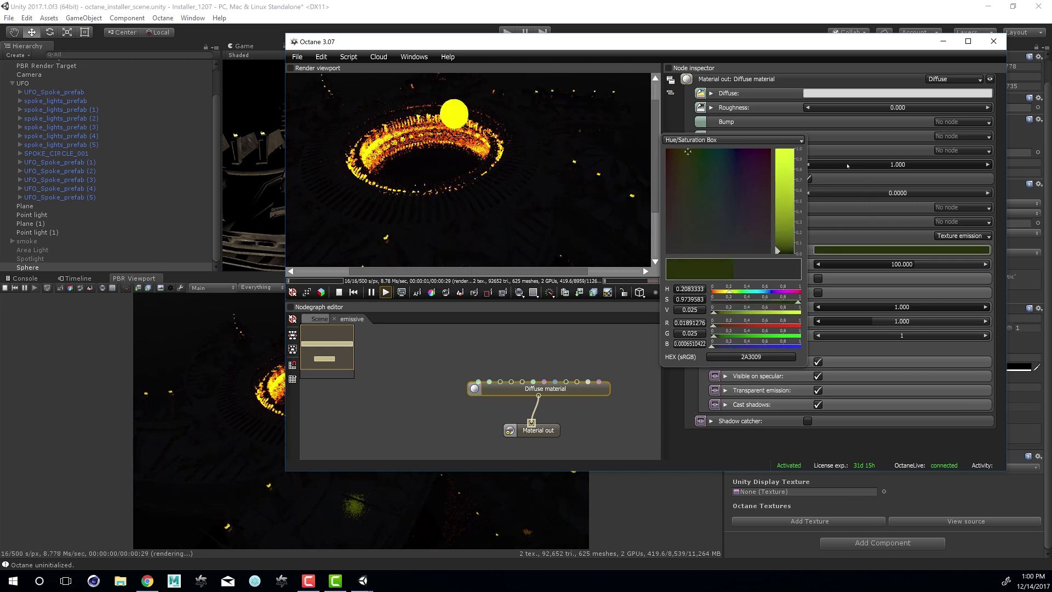
pyautogui.moveTo(788, 247); pyautogui.dragTo(788, 227)
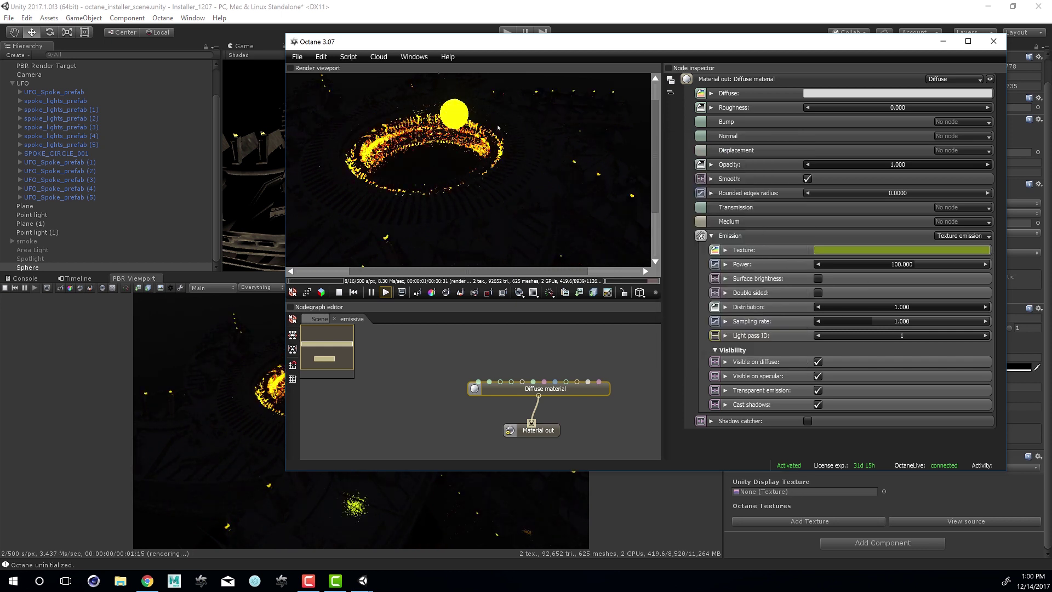
pyautogui.click(997, 253)
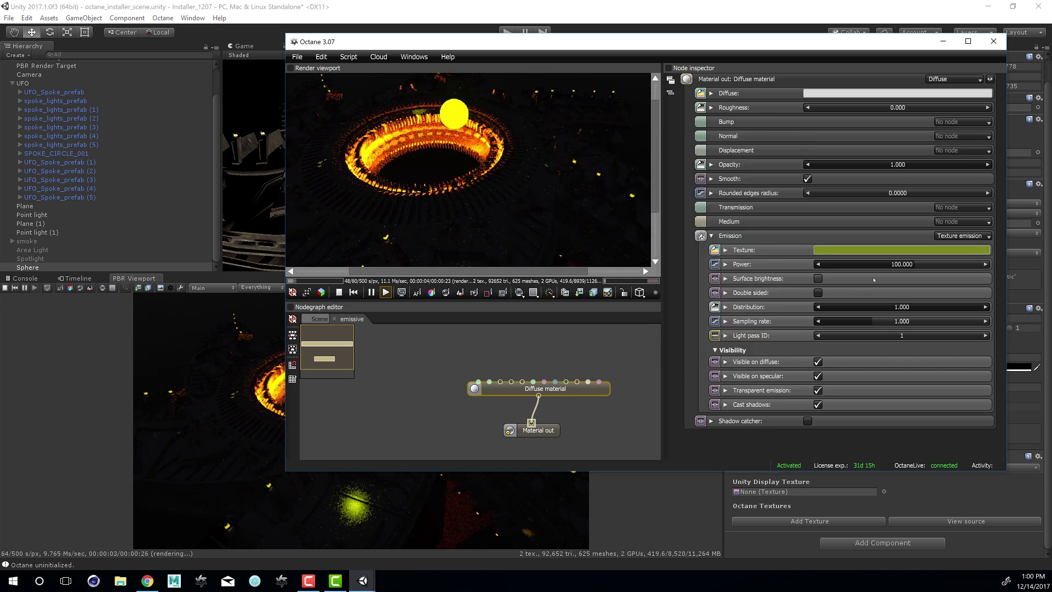
# Enable surface brightness for the texture emission and compare the lighting in the PBR viewport
pyautogui.click(818, 278)
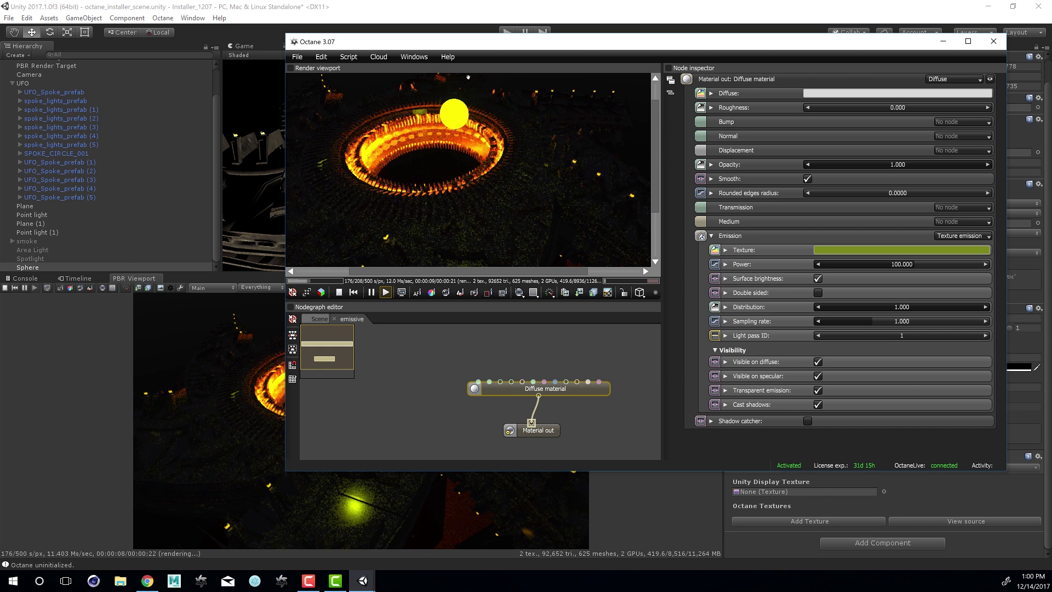
pyautogui.moveTo(462, 43); pyautogui.dragTo(597, 44)
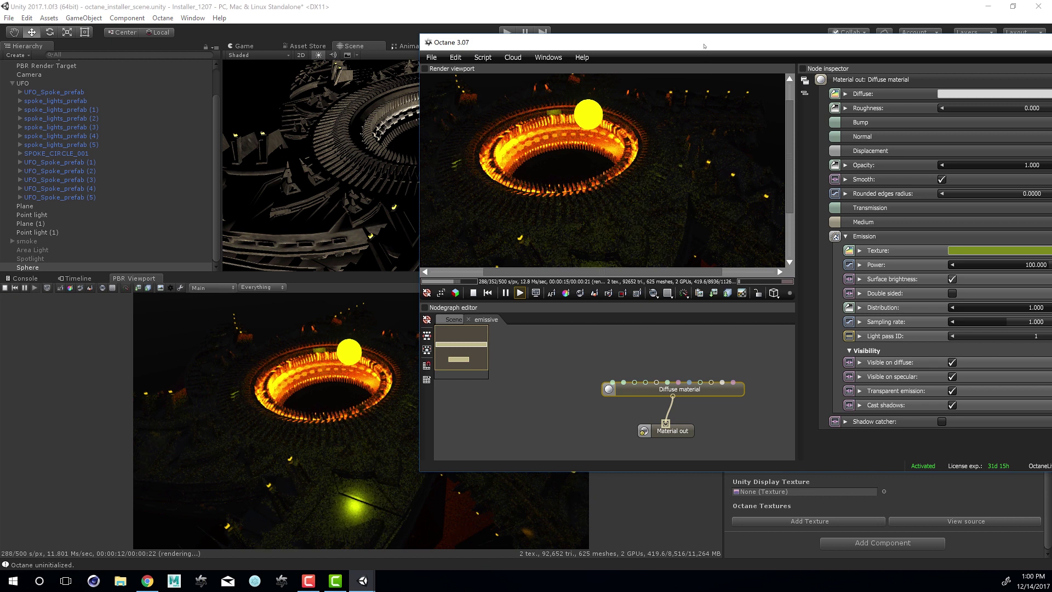
pyautogui.moveTo(704, 46); pyautogui.dragTo(493, 50)
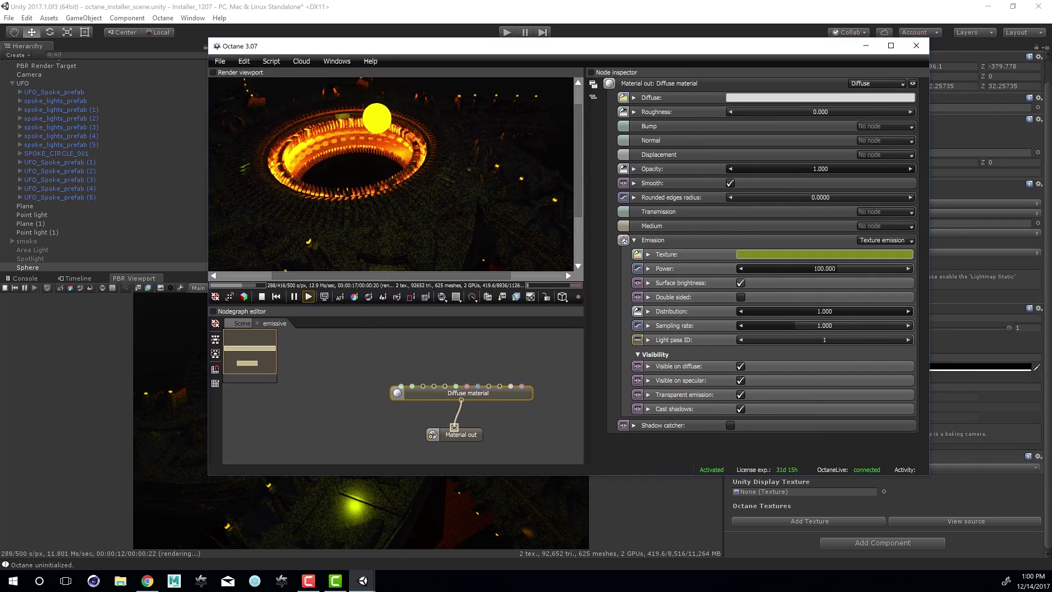
# Raise the emission power to 5170 and check the lit scene in the PBR viewport
pyautogui.moveTo(816, 268); pyautogui.dragTo(880, 269)
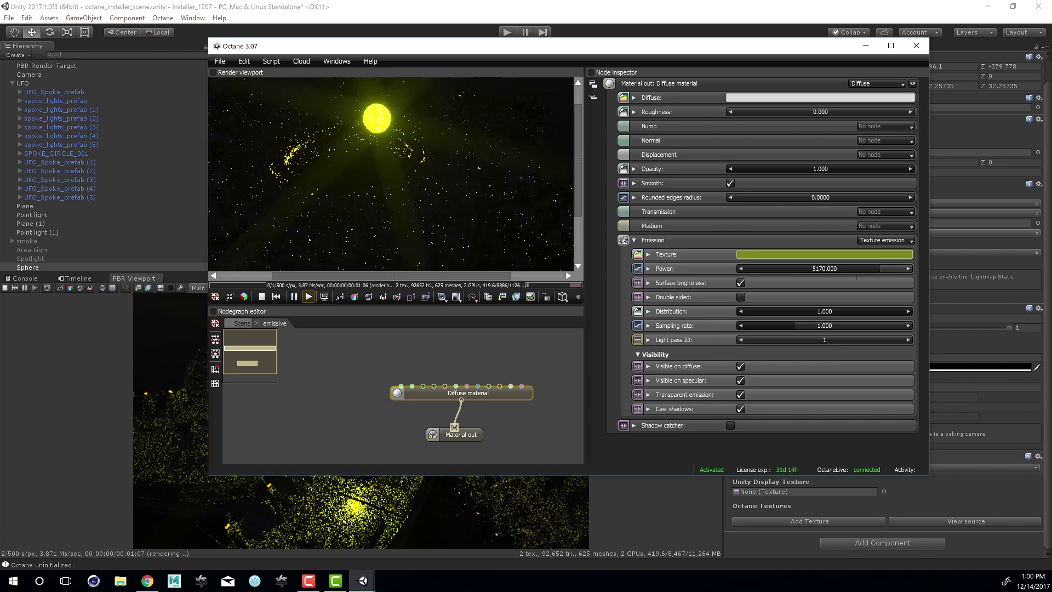
pyautogui.moveTo(446, 50); pyautogui.dragTo(715, 72)
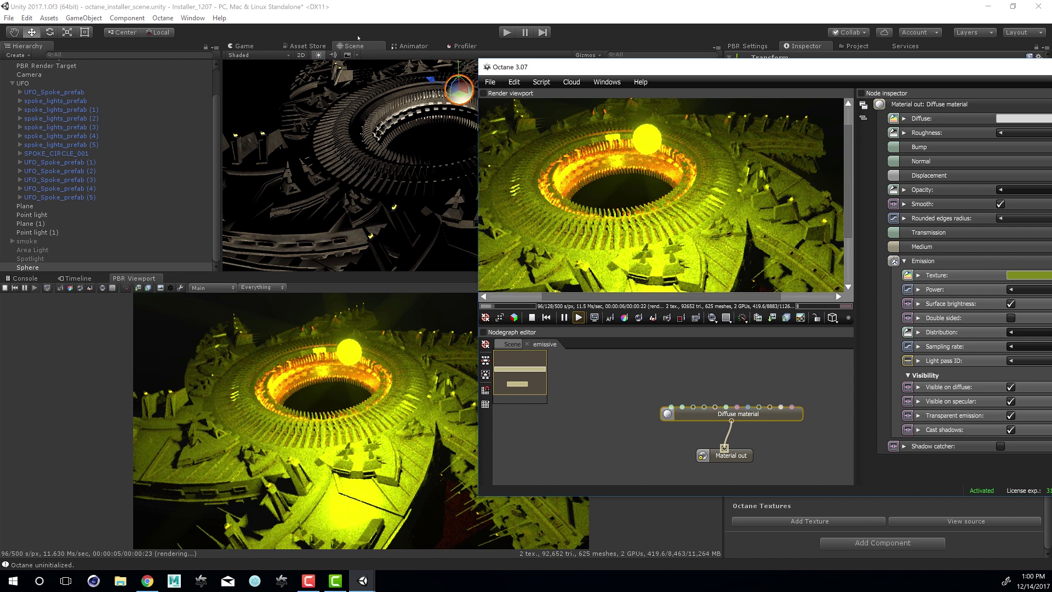
pyautogui.moveTo(717, 73); pyautogui.dragTo(559, 72)
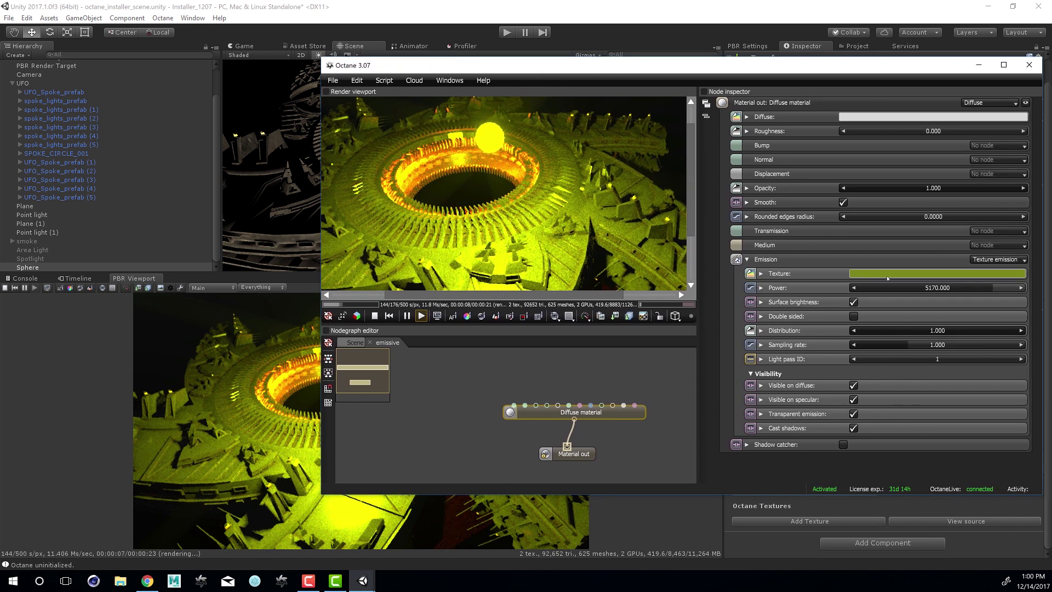
# Change the emission texture color to teal 1A8389 and check the scene in the PBR viewport
pyautogui.click(889, 277)
pyautogui.click(755, 176)
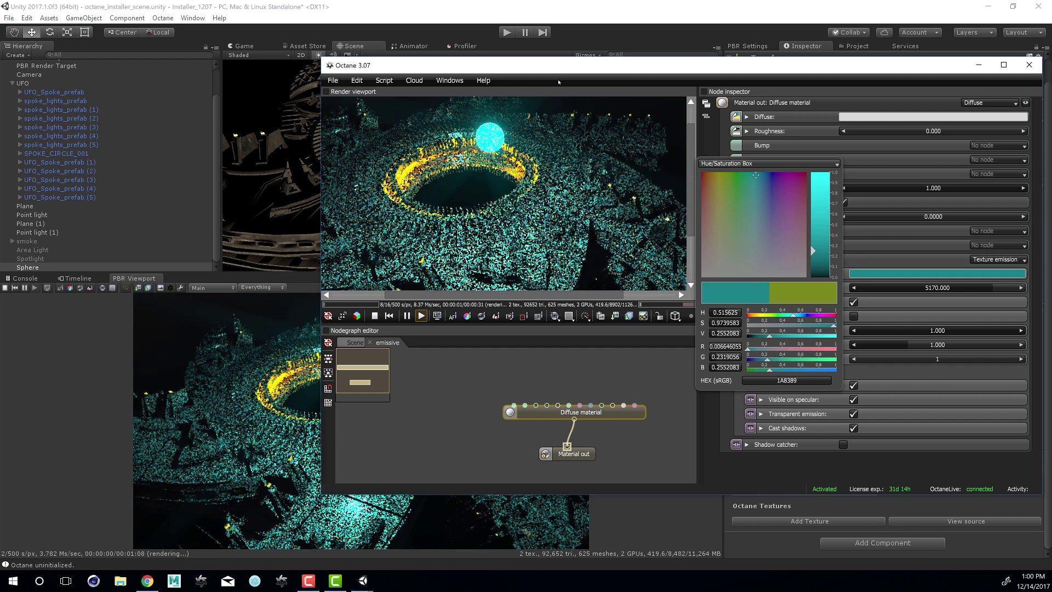
pyautogui.moveTo(553, 67); pyautogui.dragTo(734, 78)
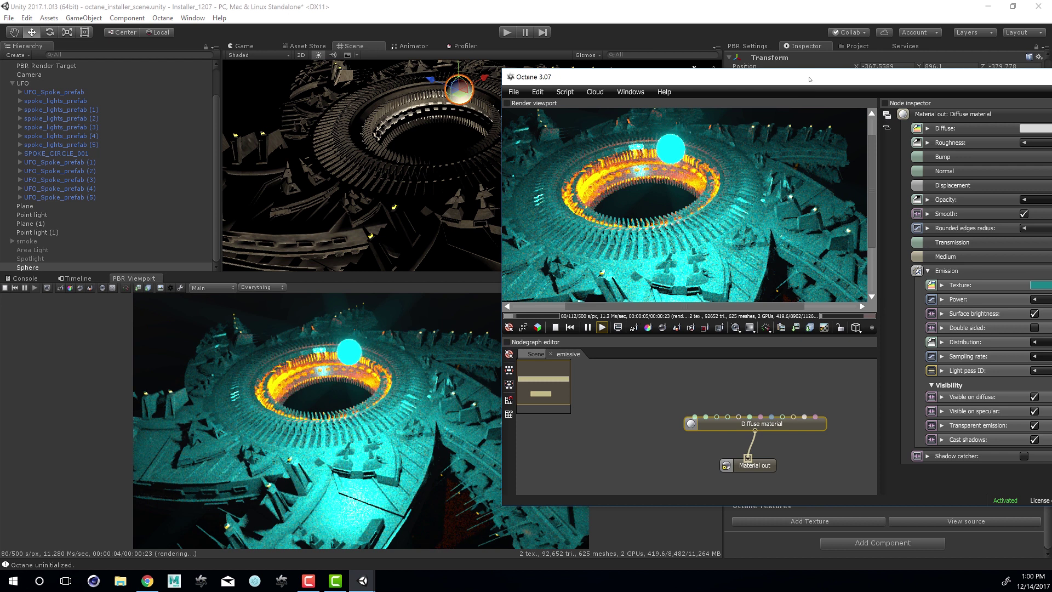
pyautogui.moveTo(805, 82); pyautogui.dragTo(567, 82)
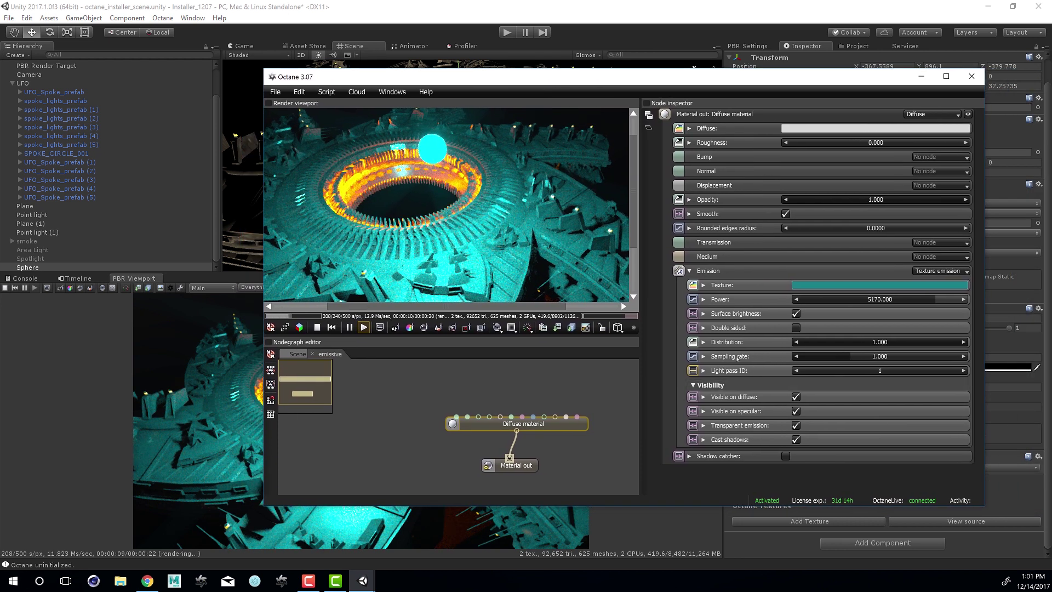
# Replace the emission's greyscale distribution with a Turbulence texture
pyautogui.click(704, 342)
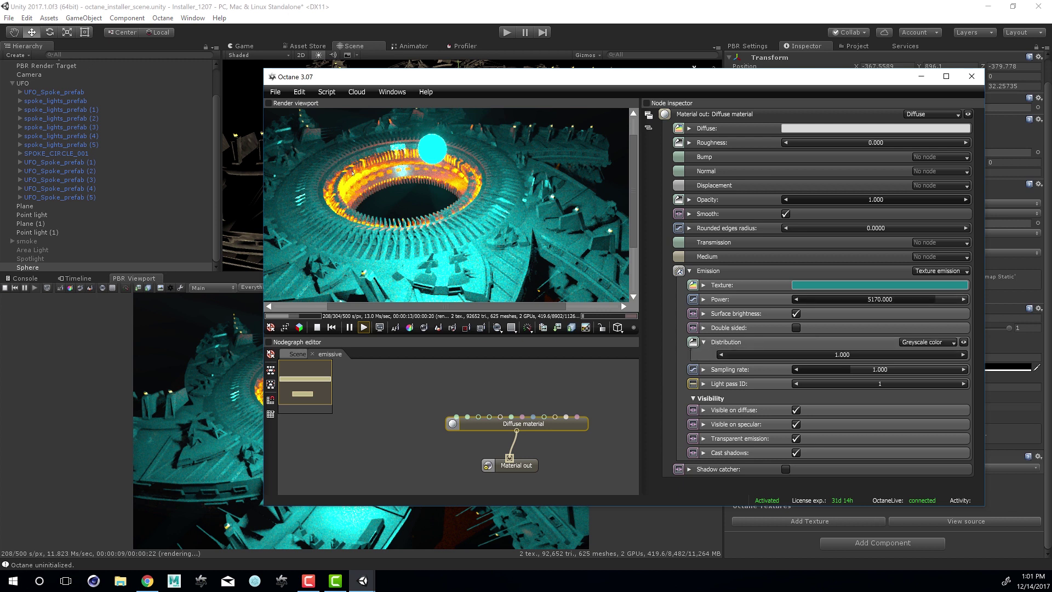
pyautogui.click(937, 342)
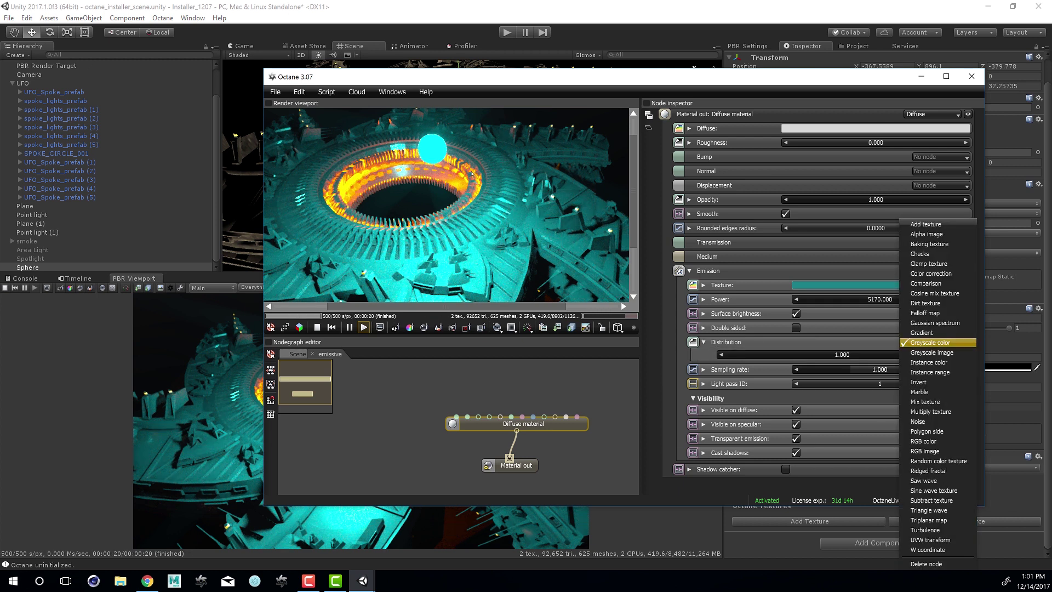
pyautogui.click(940, 530)
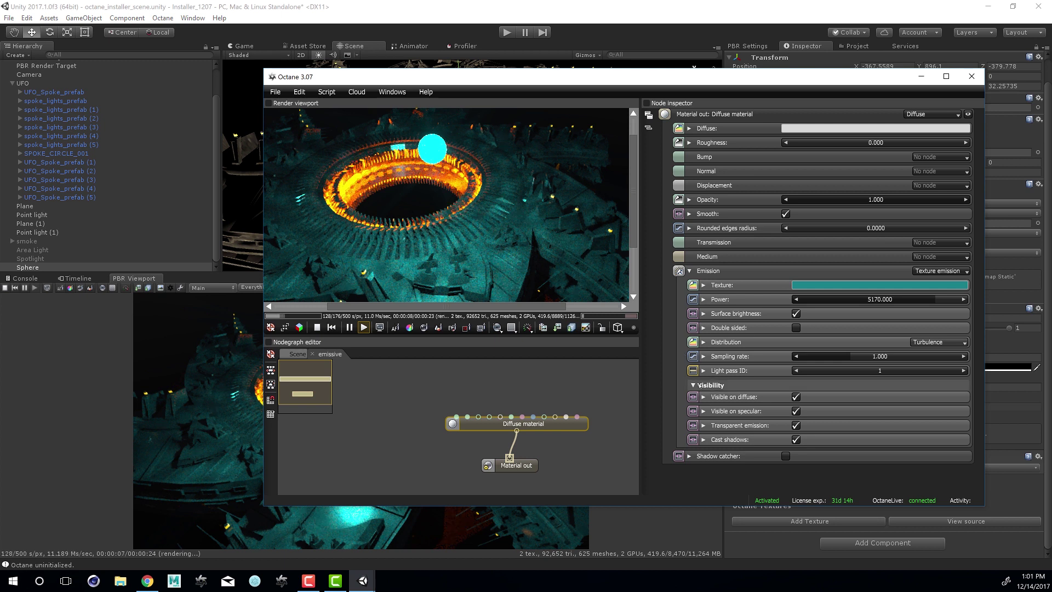
# Expand the Turbulence distribution settings and set octaves to 7 and omega to 0.217 after checking the render
pyautogui.click(704, 343)
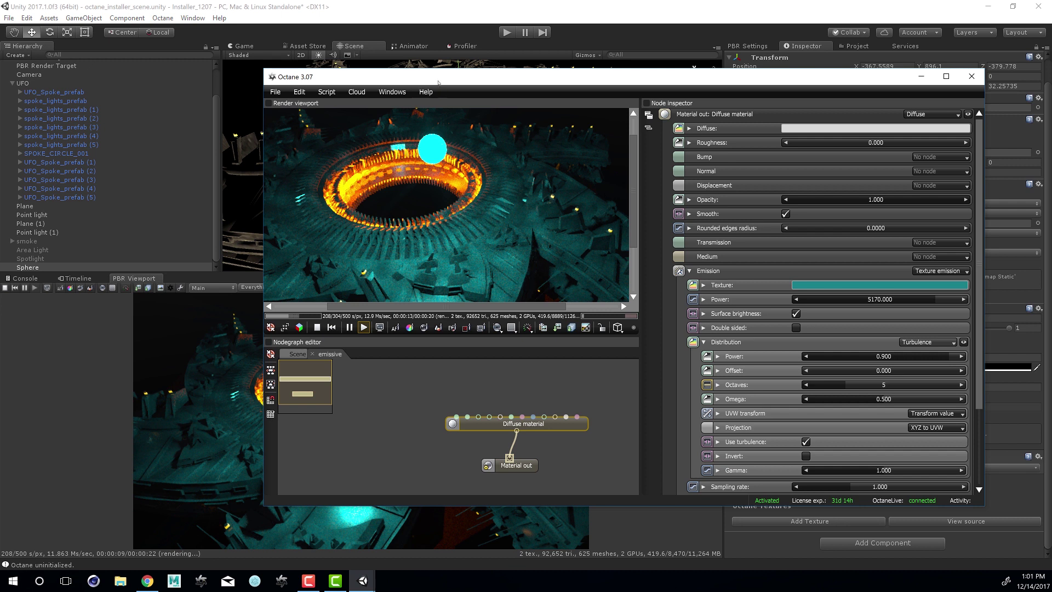
pyautogui.moveTo(440, 79); pyautogui.dragTo(648, 89)
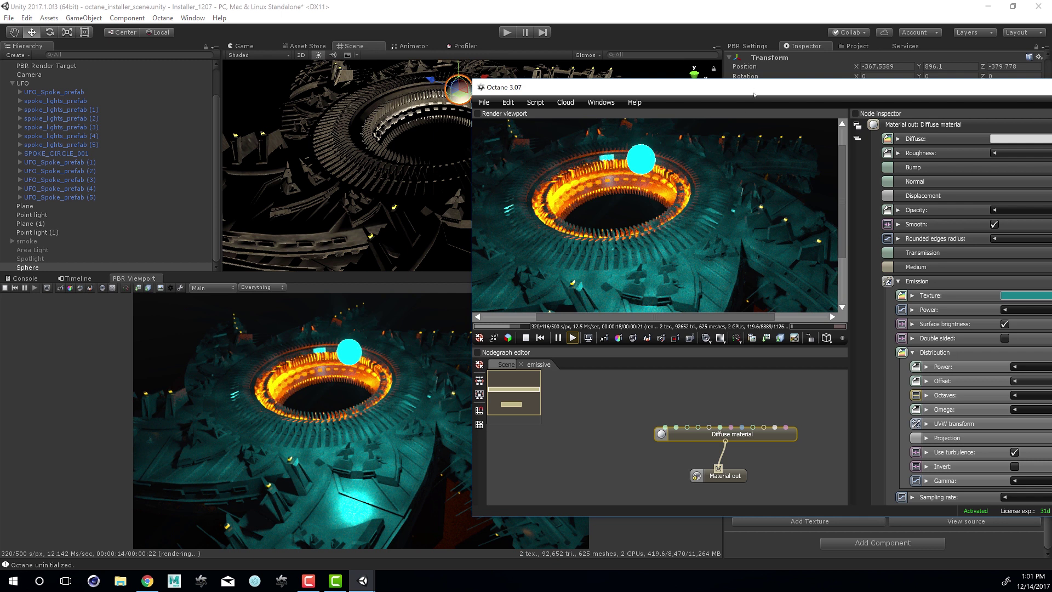
pyautogui.moveTo(650, 87); pyautogui.dragTo(330, 78)
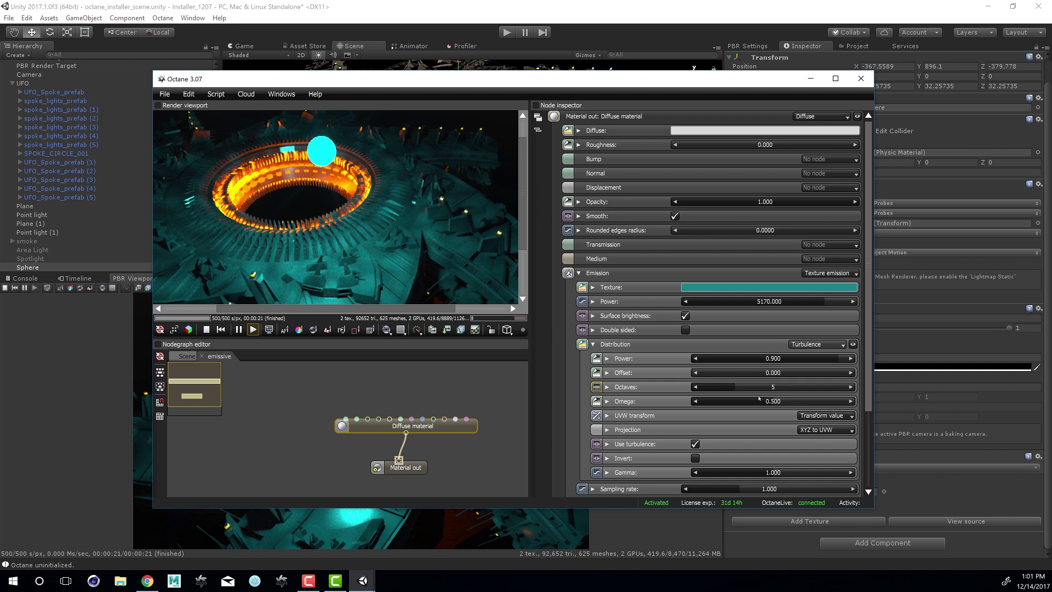
pyautogui.moveTo(753, 404)
pyautogui.mouseDown()
pyautogui.moveTo(727, 403)
pyautogui.moveTo(754, 388)
pyautogui.mouseUp()
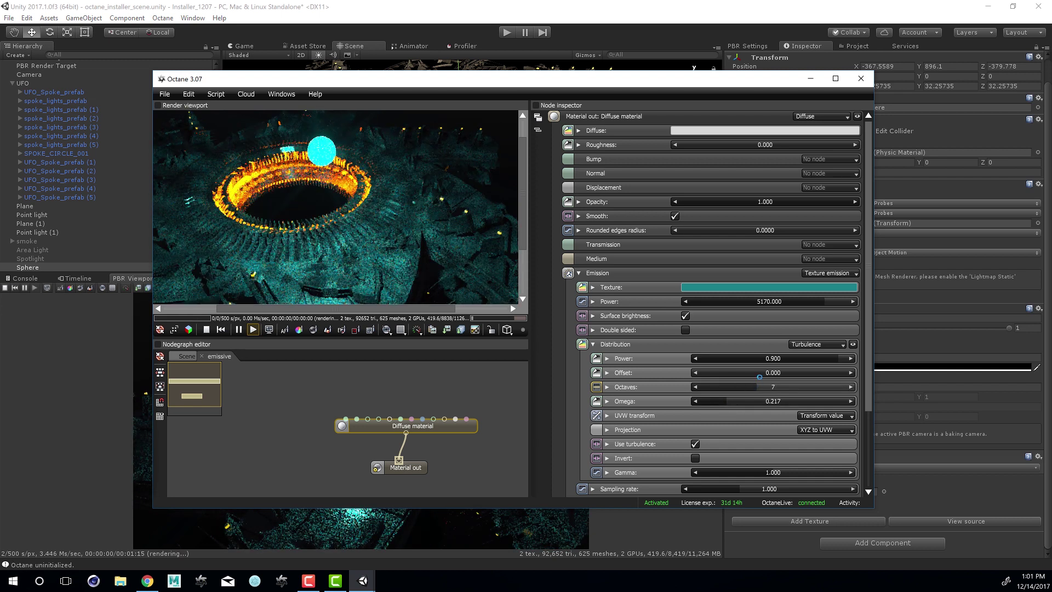
# Set the Turbulence distribution's omega to 0.110 and its octaves to 11, and close the Octane node editor
pyautogui.moveTo(524, 242); pyautogui.dragTo(525, 280)
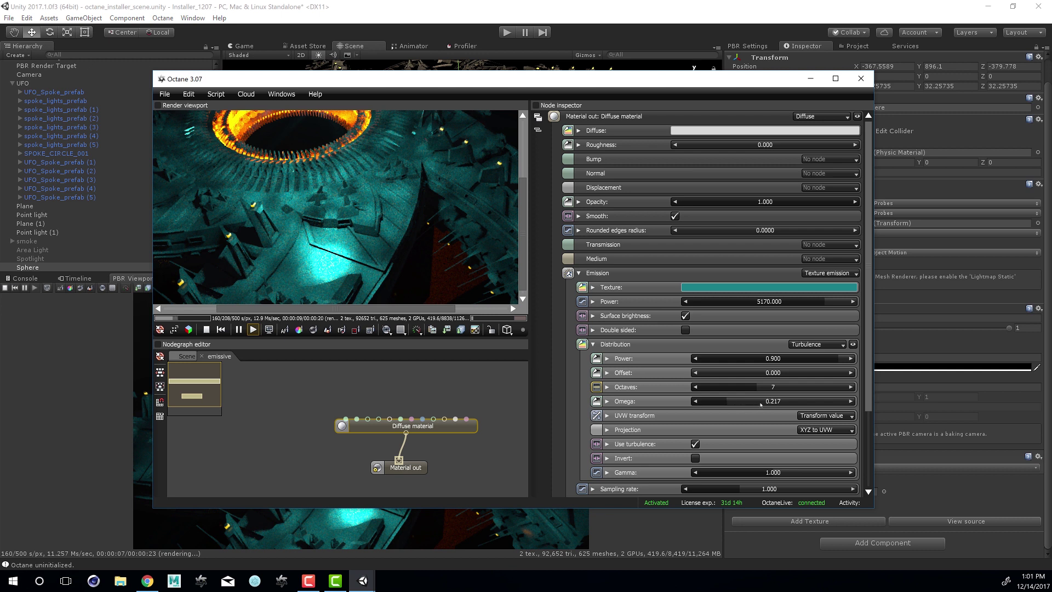
pyautogui.moveTo(763, 401); pyautogui.dragTo(825, 404)
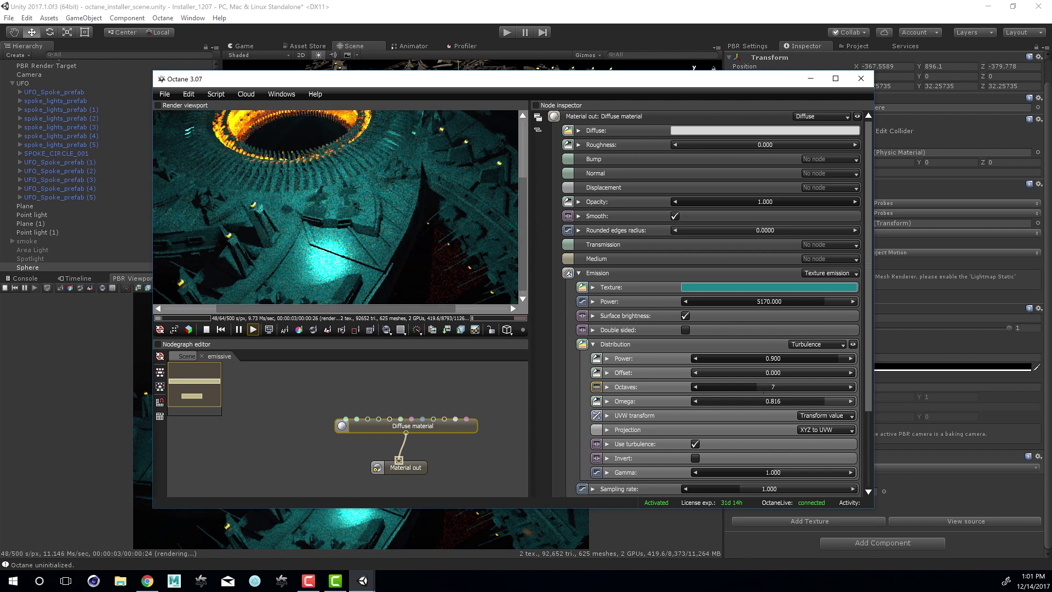
pyautogui.moveTo(825, 401); pyautogui.dragTo(707, 401)
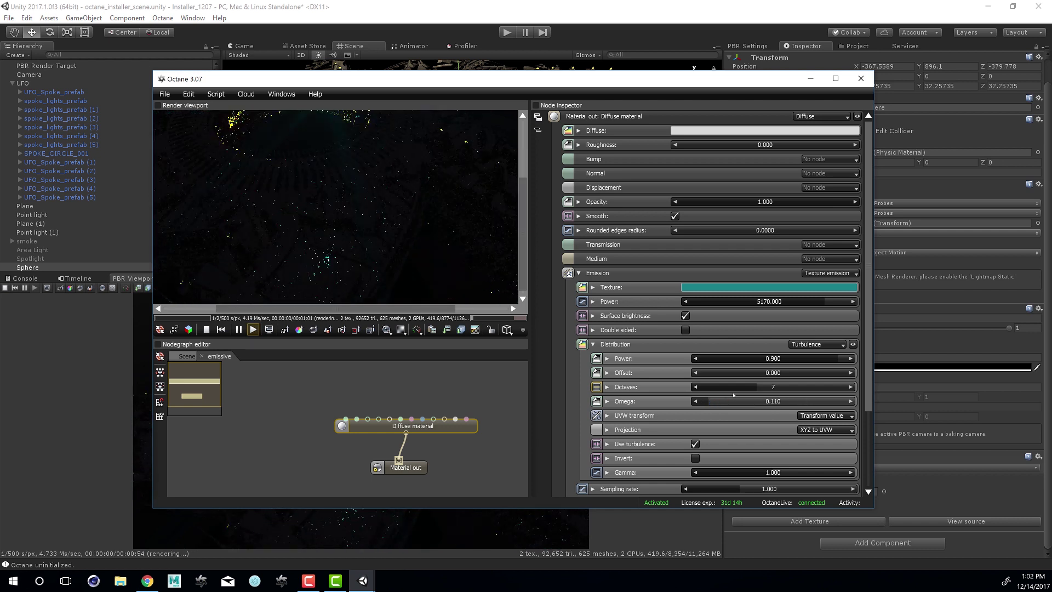
pyautogui.moveTo(756, 387); pyautogui.dragTo(799, 386)
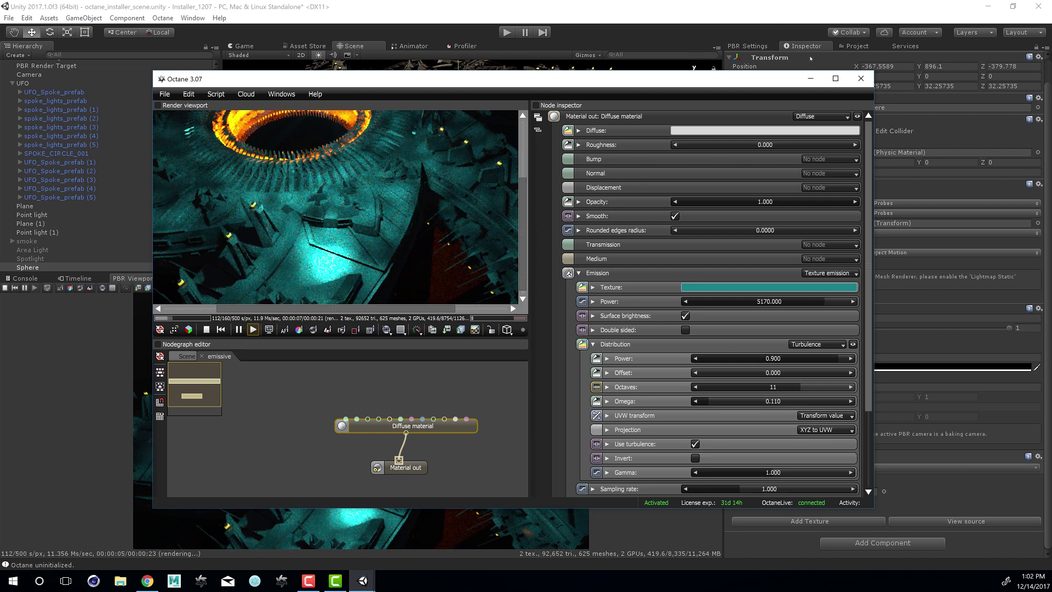
pyautogui.click(861, 78)
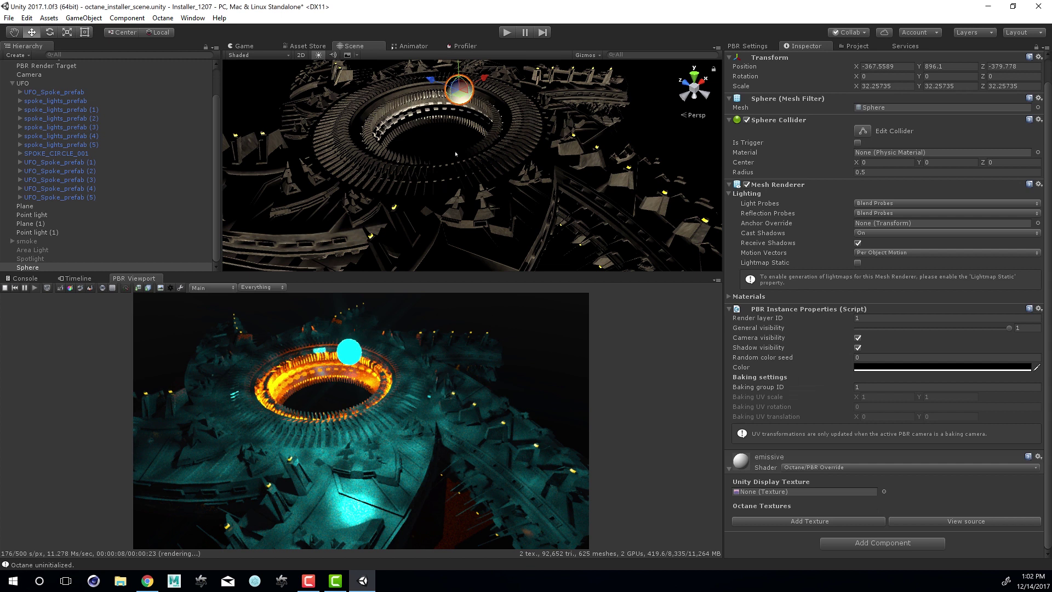
# Move the emissive sphere across the UFO to about X -562, Z -87.2 and examine its lighting from a distance
pyautogui.keyDown('alt'); pyautogui.moveTo(596, 162); pyautogui.dragTo(373, 117); pyautogui.keyUp('alt')
pyautogui.keyDown('alt'); pyautogui.moveTo(424, 193); pyautogui.dragTo(257, 89); pyautogui.keyUp('alt')
pyautogui.keyDown('alt'); pyautogui.moveTo(456, 249); pyautogui.dragTo(518, 166, button='middle'); pyautogui.keyUp('alt')
pyautogui.keyDown('alt'); pyautogui.moveTo(517, 166); pyautogui.dragTo(341, 104); pyautogui.keyUp('alt')
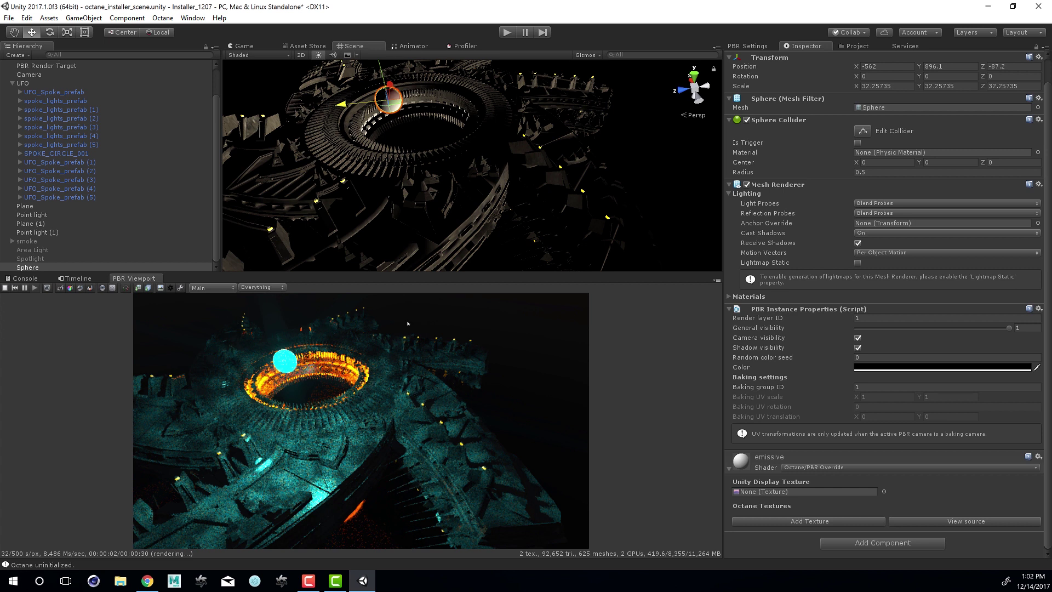
pyautogui.keyDown('alt'); pyautogui.moveTo(528, 178); pyautogui.dragTo(387, 171, button='right'); pyautogui.keyUp('alt')
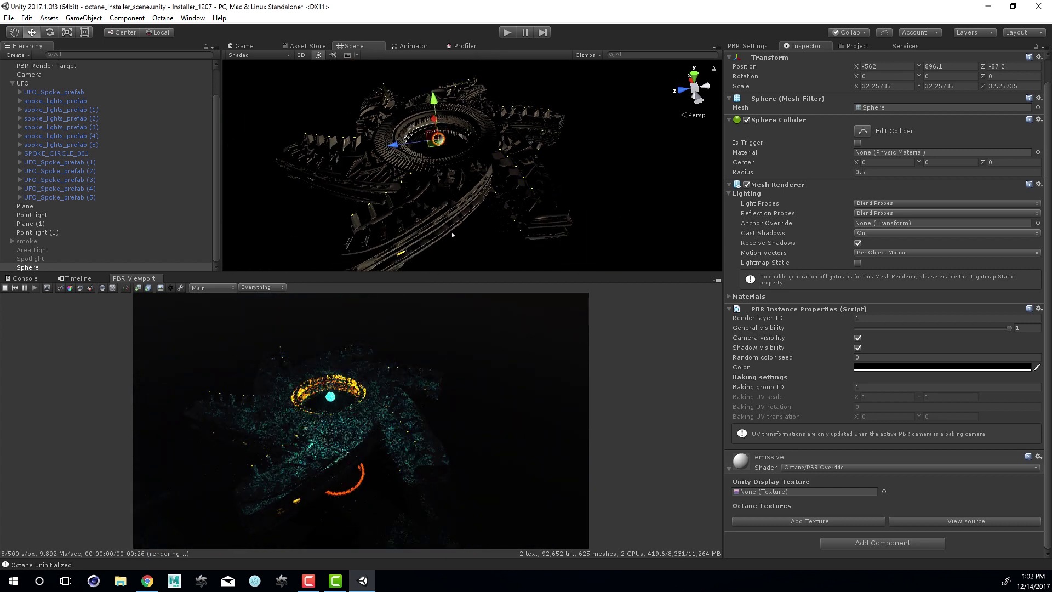